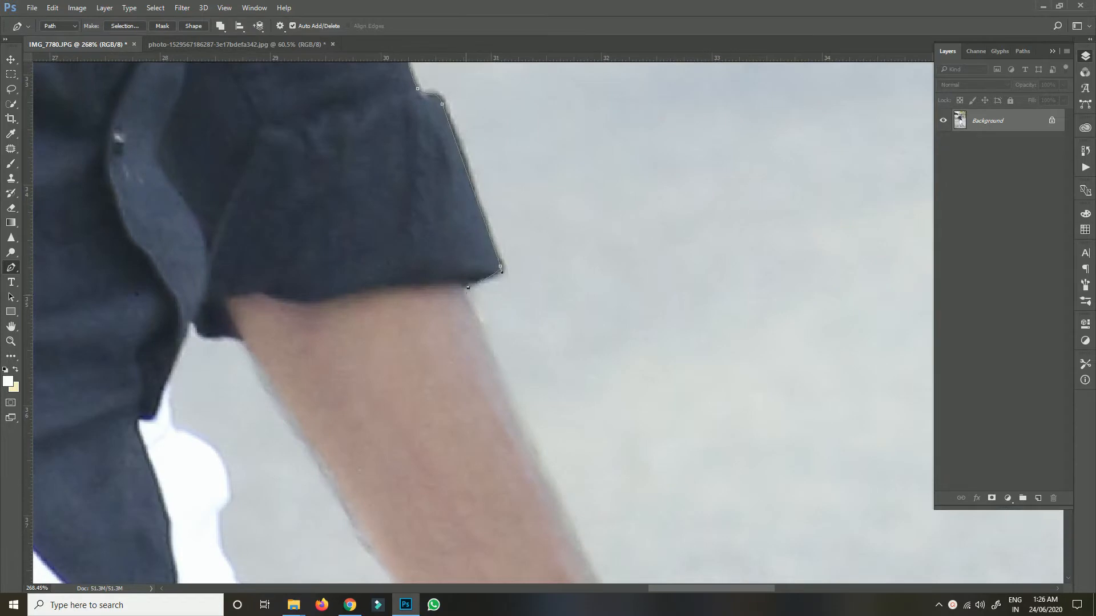
Extend the Pen path from the shirt cuff down the outer edge of the forearm to the wrist
{"action": "scroll", "coordinate": [466, 295], "scroll_direction": "down", "scroll_amount": 4}
{"action": "left_click_drag", "start_coordinate": [468, 296], "coordinate": [353, 108]}
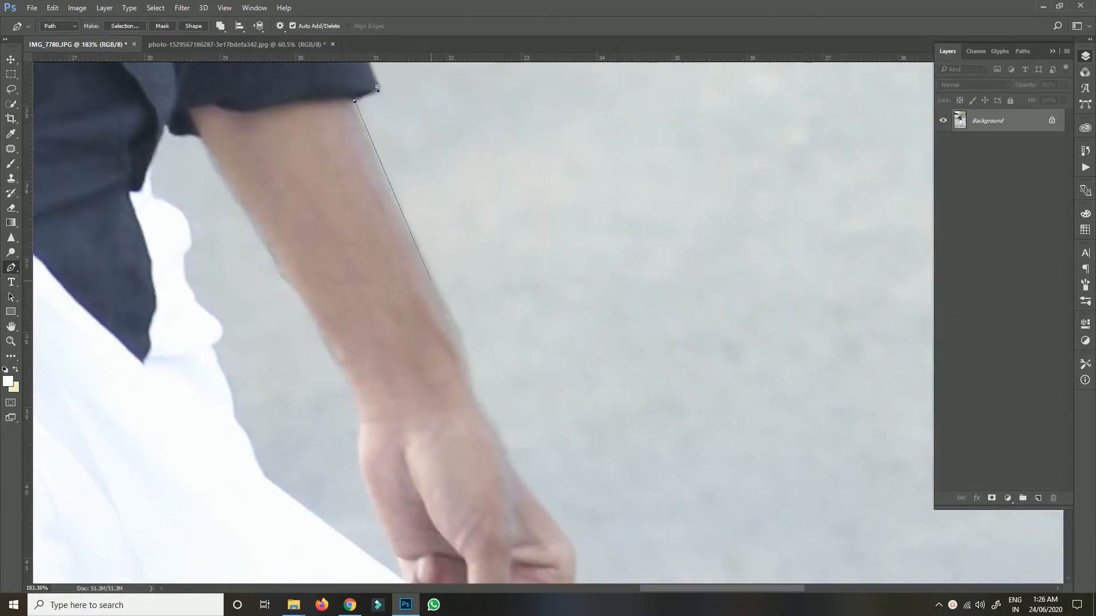
{"action": "left_click_drag", "start_coordinate": [443, 298], "coordinate": [452, 323]}
{"action": "key", "text": "ctrl+z"}
{"action": "left_click_drag", "start_coordinate": [398, 202], "coordinate": [401, 211]}
{"action": "left_click_drag", "start_coordinate": [452, 321], "coordinate": [460, 340]}
{"action": "left_click_drag", "start_coordinate": [475, 399], "coordinate": [389, 179]}
{"action": "left_click", "coordinate": [412, 220]}
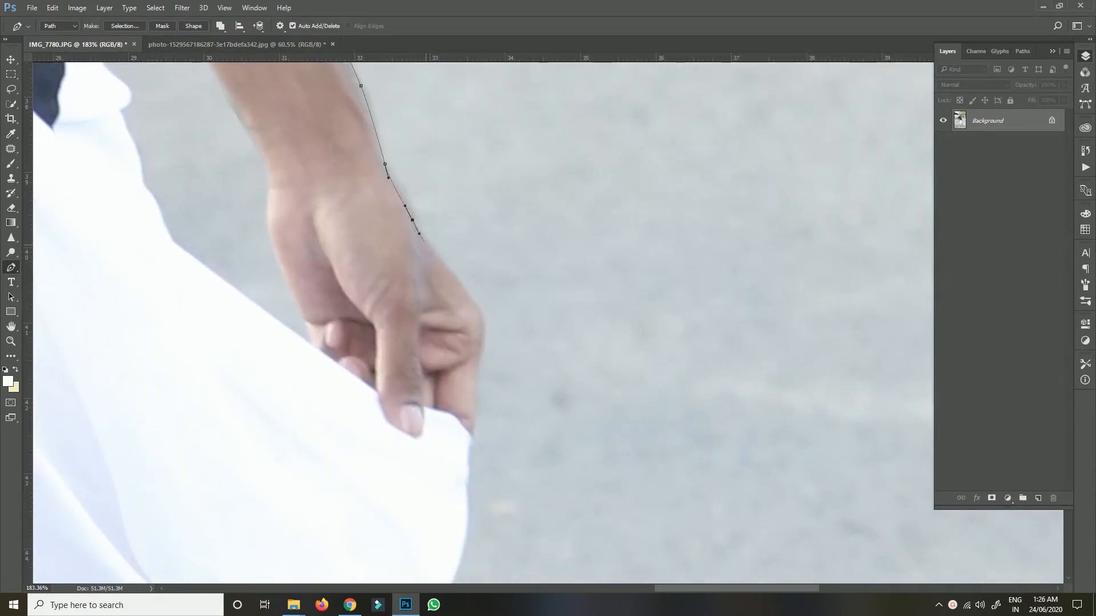
Continue the Pen path around the outer edge of the hand to where the fingers hold the white cloth
{"action": "left_click_drag", "start_coordinate": [433, 252], "coordinate": [441, 263]}
{"action": "left_click_drag", "start_coordinate": [482, 321], "coordinate": [482, 332]}
{"action": "left_click_drag", "start_coordinate": [471, 434], "coordinate": [470, 442]}
Trace the outer edge of the white cloth from the fingers down to its fold above the knee
{"action": "left_click_drag", "start_coordinate": [471, 443], "coordinate": [455, 177]}
{"action": "left_click_drag", "start_coordinate": [450, 240], "coordinate": [447, 262]}
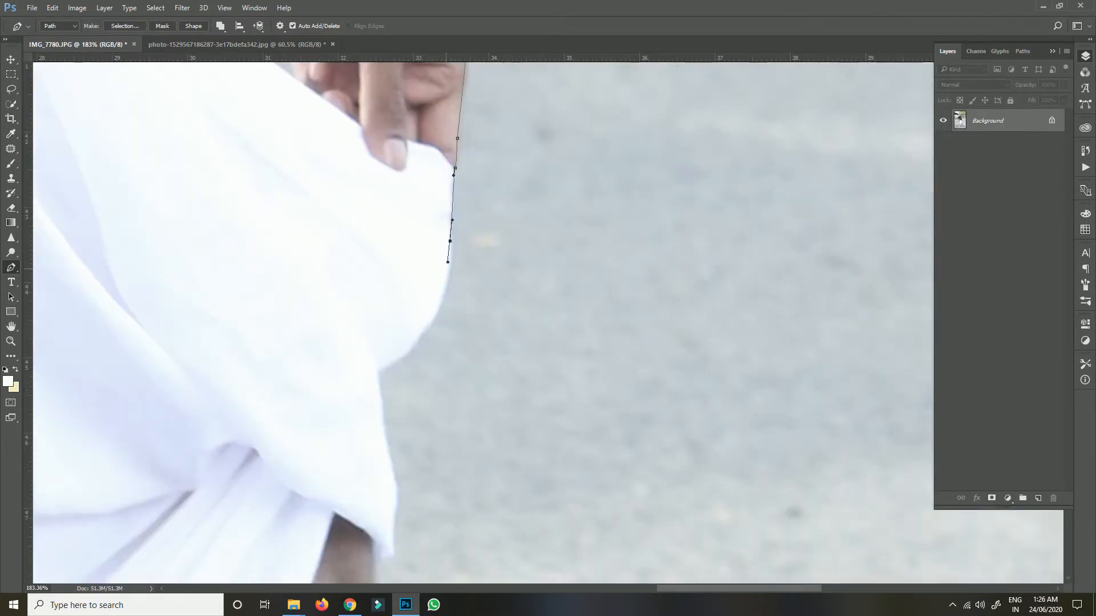
{"action": "left_click_drag", "start_coordinate": [433, 319], "coordinate": [420, 342]}
{"action": "left_click_drag", "start_coordinate": [377, 372], "coordinate": [358, 257]}
{"action": "left_click_drag", "start_coordinate": [365, 300], "coordinate": [365, 320]}
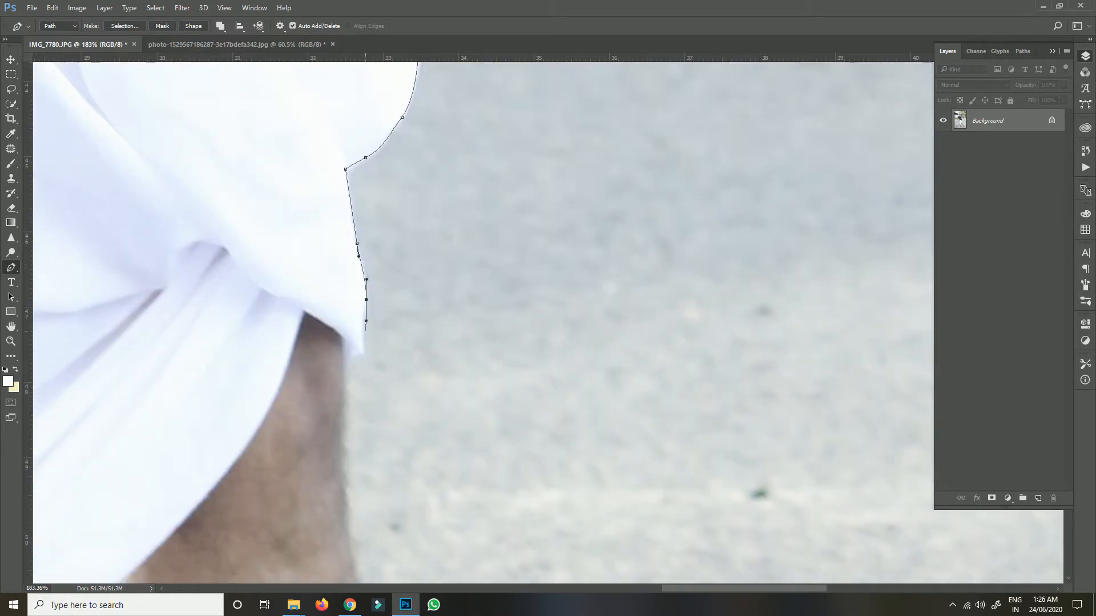
Trace the front edge of the raised leg from the cloth's hem down to just above the ankle
{"action": "left_click_drag", "start_coordinate": [341, 365], "coordinate": [340, 371]}
{"action": "left_click_drag", "start_coordinate": [341, 373], "coordinate": [337, 124]}
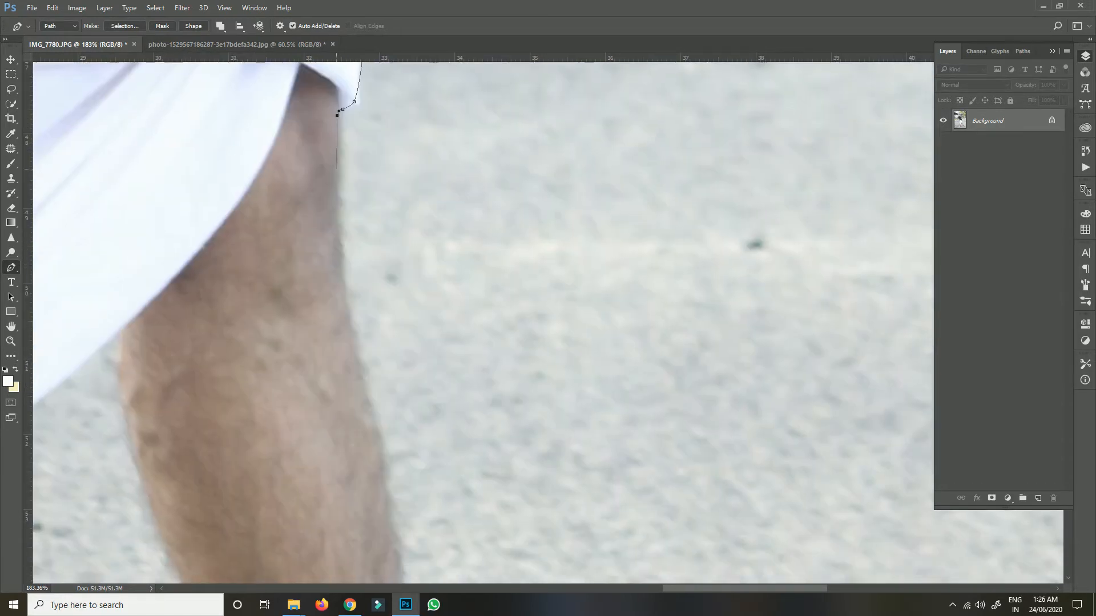
{"action": "left_click_drag", "start_coordinate": [343, 264], "coordinate": [349, 306]}
{"action": "left_click_drag", "start_coordinate": [369, 406], "coordinate": [376, 432]}
{"action": "left_click_drag", "start_coordinate": [376, 432], "coordinate": [316, 142]}
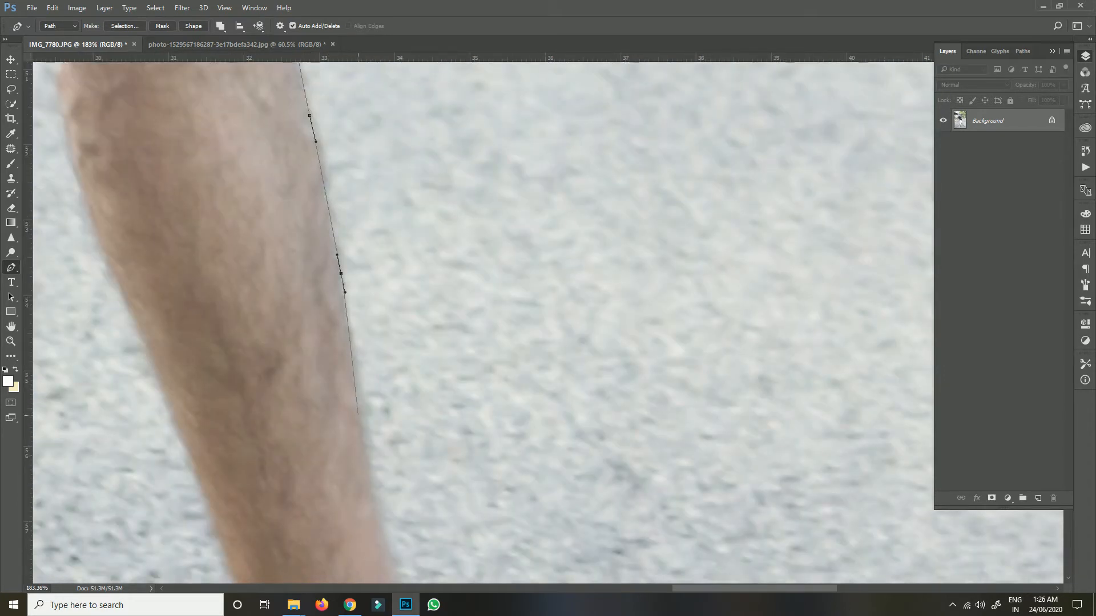
{"action": "left_click_drag", "start_coordinate": [363, 436], "coordinate": [312, 190]}
{"action": "left_click_drag", "start_coordinate": [344, 323], "coordinate": [358, 353]}
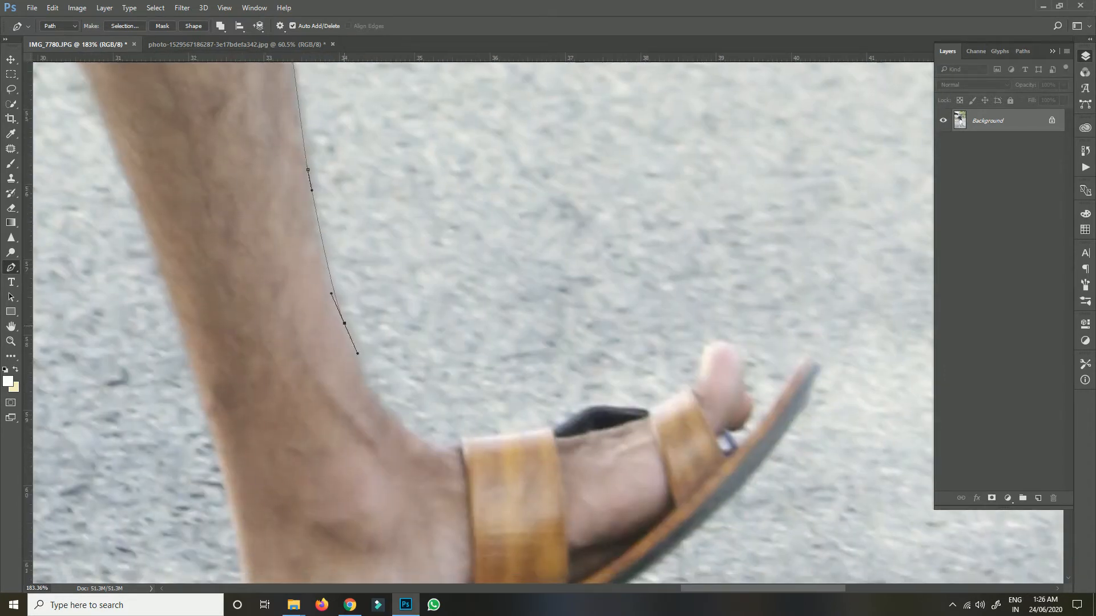
Trace the path over the raised foot's ankle, sandal straps and big toe
{"action": "left_click_drag", "start_coordinate": [377, 399], "coordinate": [444, 451]}
{"action": "left_click_drag", "start_coordinate": [543, 431], "coordinate": [547, 431]}
{"action": "left_click_drag", "start_coordinate": [549, 429], "coordinate": [611, 405]}
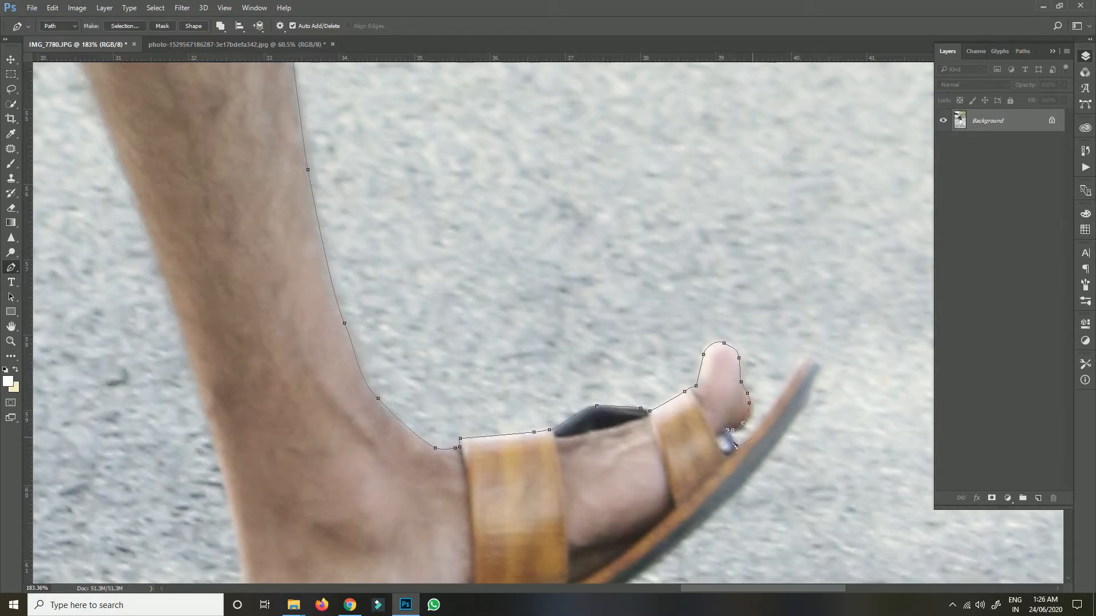
Trace around the raised sandal's tip and along the underside of its sole back to the heel
{"action": "left_click_drag", "start_coordinate": [798, 366], "coordinate": [812, 359]}
{"action": "left_click_drag", "start_coordinate": [785, 430], "coordinate": [780, 436]}
{"action": "left_click_drag", "start_coordinate": [724, 520], "coordinate": [768, 342]}
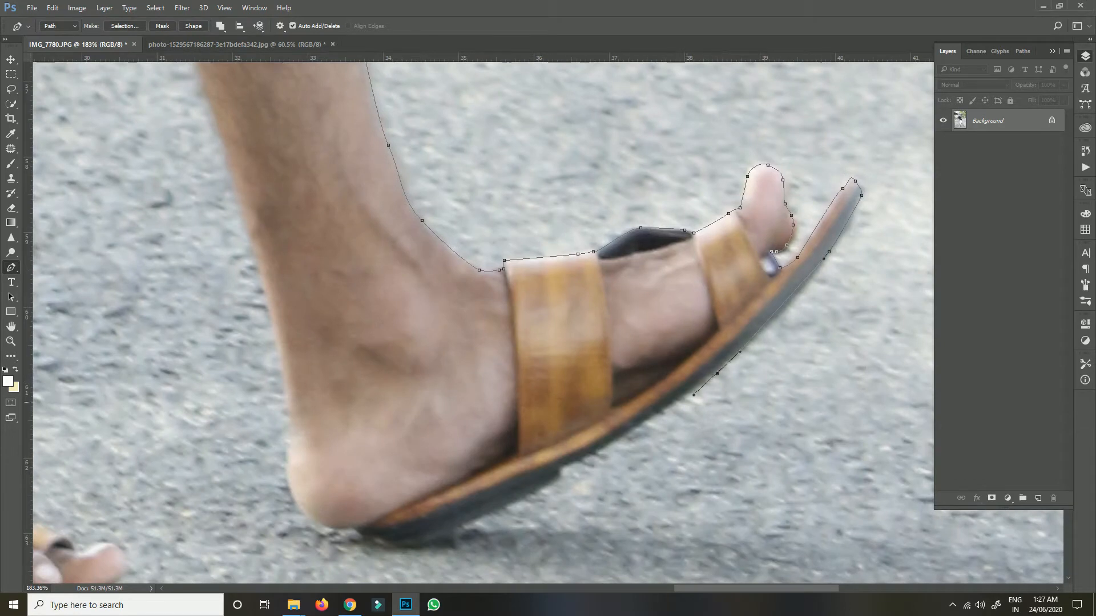
{"action": "left_click_drag", "start_coordinate": [603, 447], "coordinate": [592, 453]}
{"action": "left_click_drag", "start_coordinate": [458, 528], "coordinate": [562, 532]}
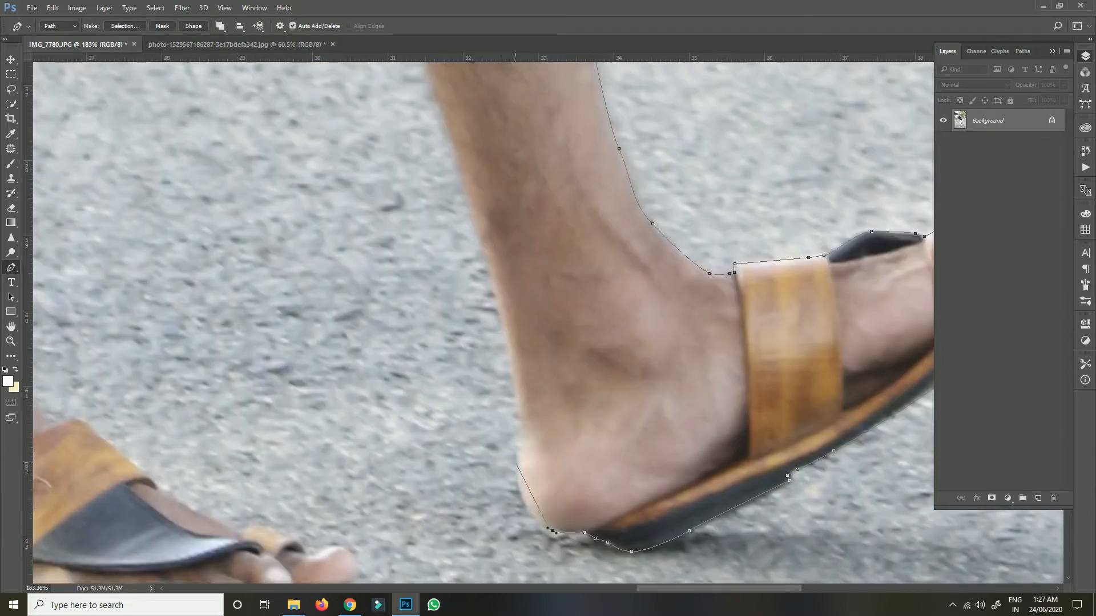
Continue the path around the raised heel and up the back of the calf to the white cloth
{"action": "left_click_drag", "start_coordinate": [517, 457], "coordinate": [521, 422]}
{"action": "left_click", "coordinate": [517, 457], "text": "alt"}
{"action": "left_click_drag", "start_coordinate": [493, 274], "coordinate": [531, 510]}
{"action": "mouse_move", "coordinate": [436, 218]}
{"action": "left_mouse_down"}
{"action": "mouse_move", "coordinate": [427, 203]}
{"action": "mouse_move", "coordinate": [518, 447]}
{"action": "mouse_move", "coordinate": [428, 220]}
{"action": "left_mouse_up"}
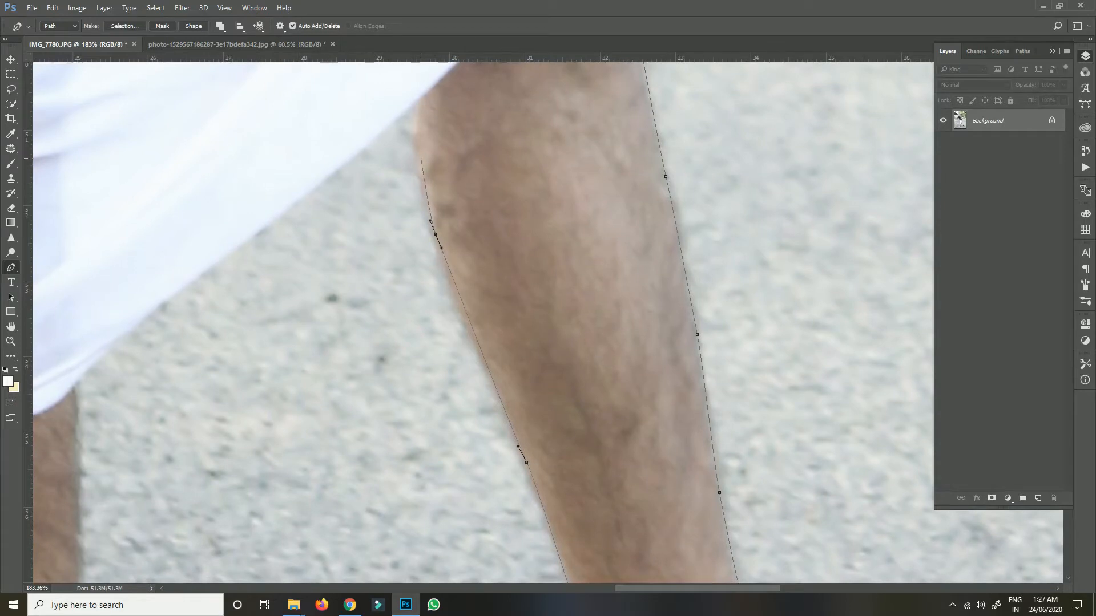
{"action": "left_click_drag", "start_coordinate": [419, 149], "coordinate": [484, 46]}
Trace along the cloth's lower hem and down the front edge of the standing leg to the ankle
{"action": "left_click_drag", "start_coordinate": [196, 271], "coordinate": [142, 191]}
{"action": "left_click", "coordinate": [147, 321]}
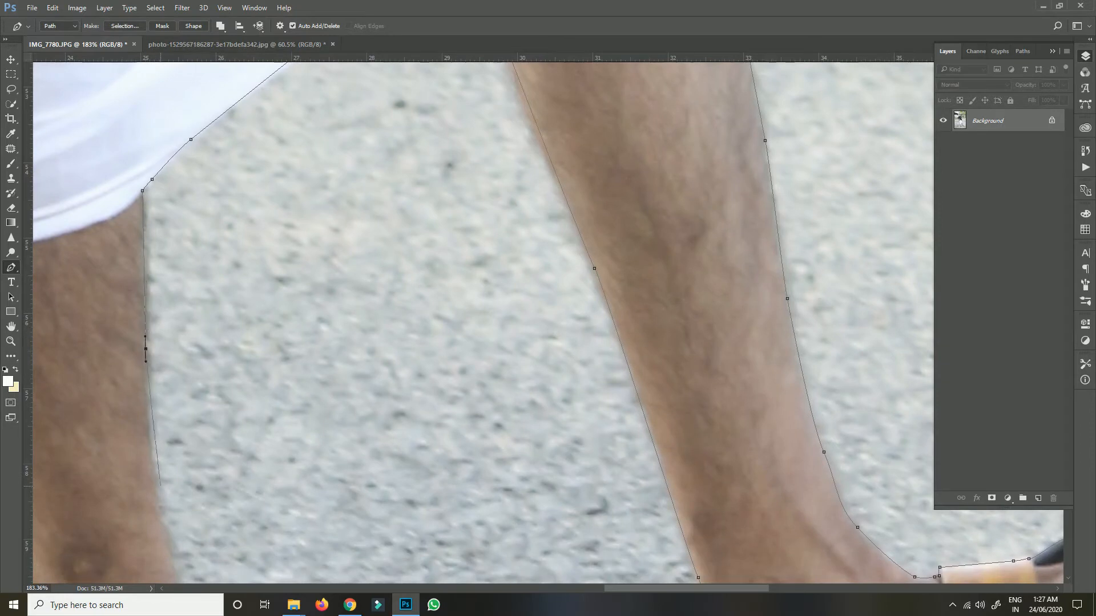
{"action": "left_click_drag", "start_coordinate": [157, 509], "coordinate": [117, 203]}
{"action": "left_click_drag", "start_coordinate": [153, 325], "coordinate": [165, 348]}
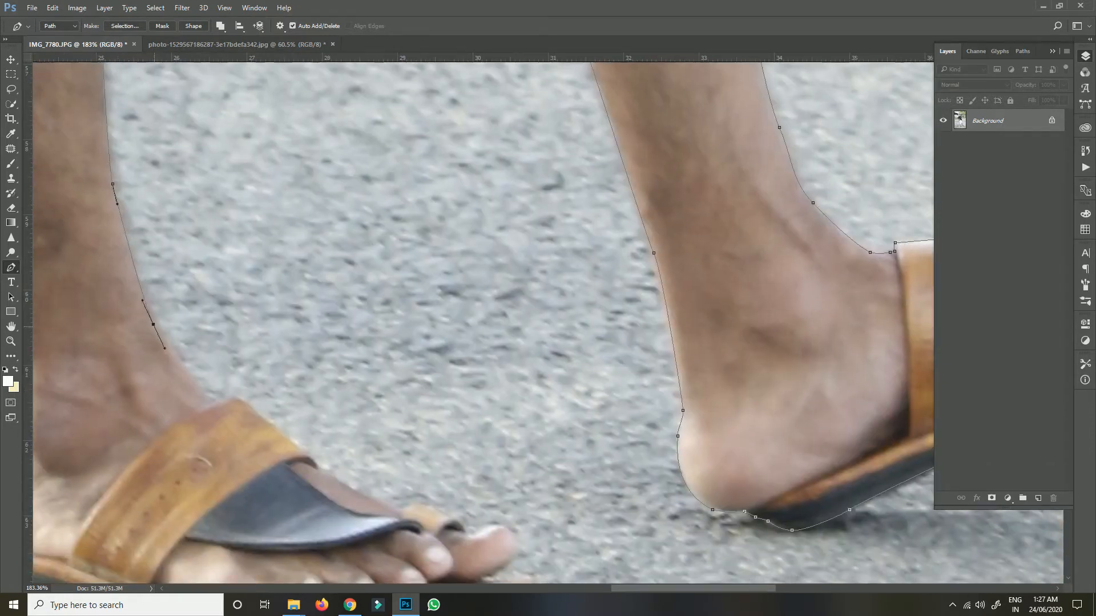
Trace the standing foot's sandal straps and big toe, ending at the front tip of the sandal
{"action": "left_click_drag", "start_coordinate": [203, 393], "coordinate": [212, 401]}
{"action": "left_click_drag", "start_coordinate": [301, 451], "coordinate": [305, 456]}
{"action": "left_click_drag", "start_coordinate": [472, 535], "coordinate": [554, 472]}
{"action": "scroll", "coordinate": [471, 412], "scroll_direction": "up", "scroll_amount": 8}
{"action": "left_click", "coordinate": [543, 488]}
{"action": "left_click", "coordinate": [493, 513]}
{"action": "left_click_drag", "start_coordinate": [509, 503], "coordinate": [493, 434]}
{"action": "left_click", "coordinate": [507, 432]}
{"action": "left_click", "coordinate": [588, 433]}
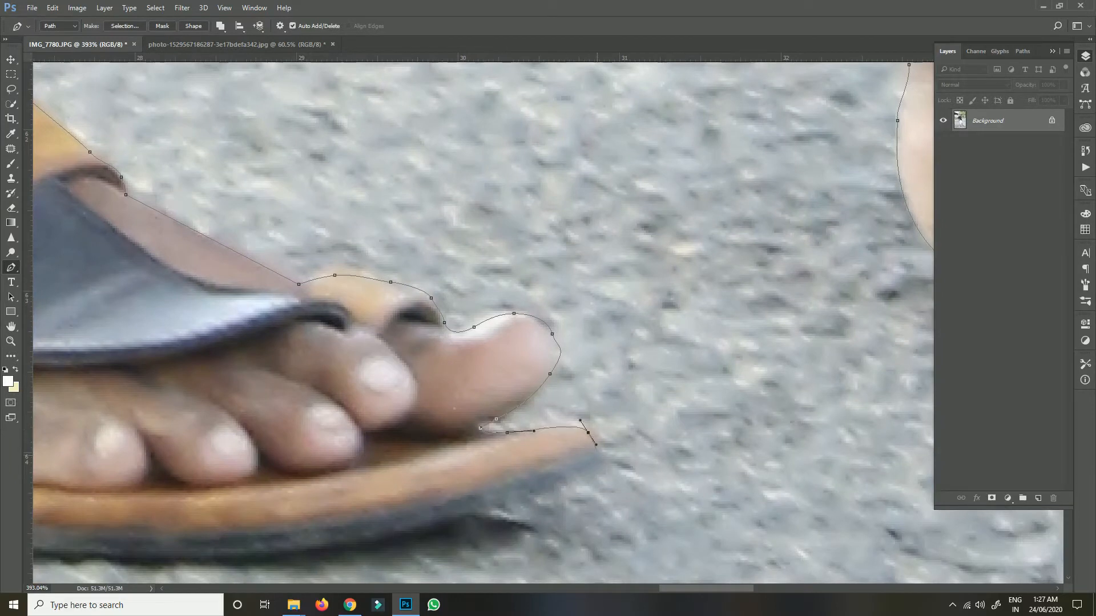
Trace the underside of the standing foot's sandal sole and close the path at the heel
{"action": "left_click_drag", "start_coordinate": [599, 461], "coordinate": [597, 469]}
{"action": "left_click_drag", "start_coordinate": [449, 519], "coordinate": [785, 378]}
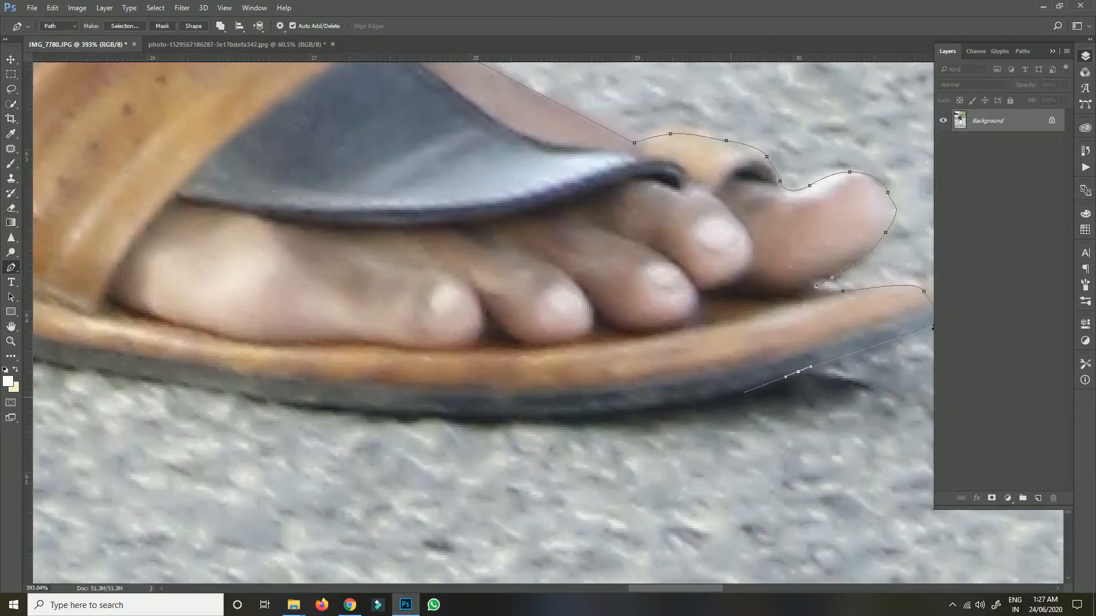
{"action": "left_click_drag", "start_coordinate": [568, 419], "coordinate": [532, 422]}
{"action": "left_click_drag", "start_coordinate": [273, 403], "coordinate": [708, 446]}
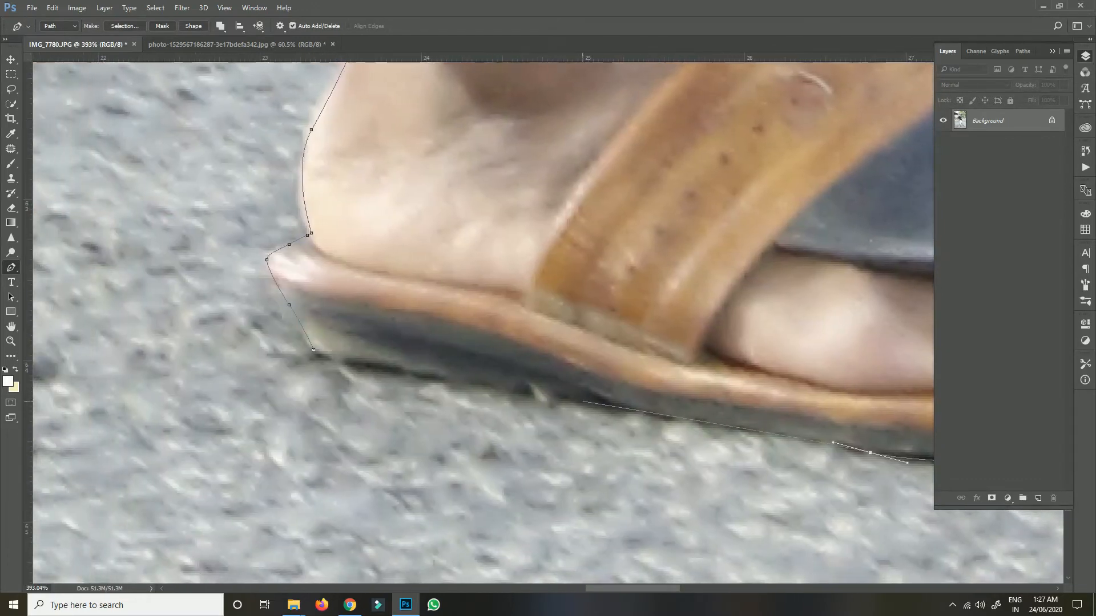
{"action": "left_click_drag", "start_coordinate": [585, 396], "coordinate": [555, 396]}
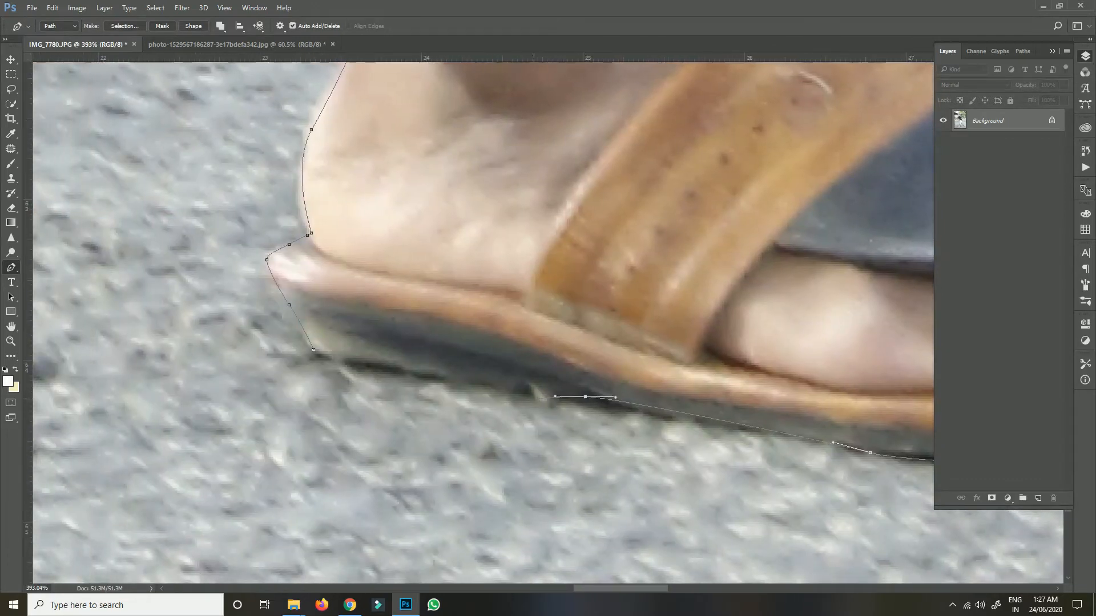
{"action": "left_click_drag", "start_coordinate": [465, 390], "coordinate": [410, 382]}
{"action": "left_click_drag", "start_coordinate": [313, 349], "coordinate": [317, 354]}
Convert the closed outline of the man into a selection and unlock the Background layer
{"action": "key", "text": "ctrl+Return"}
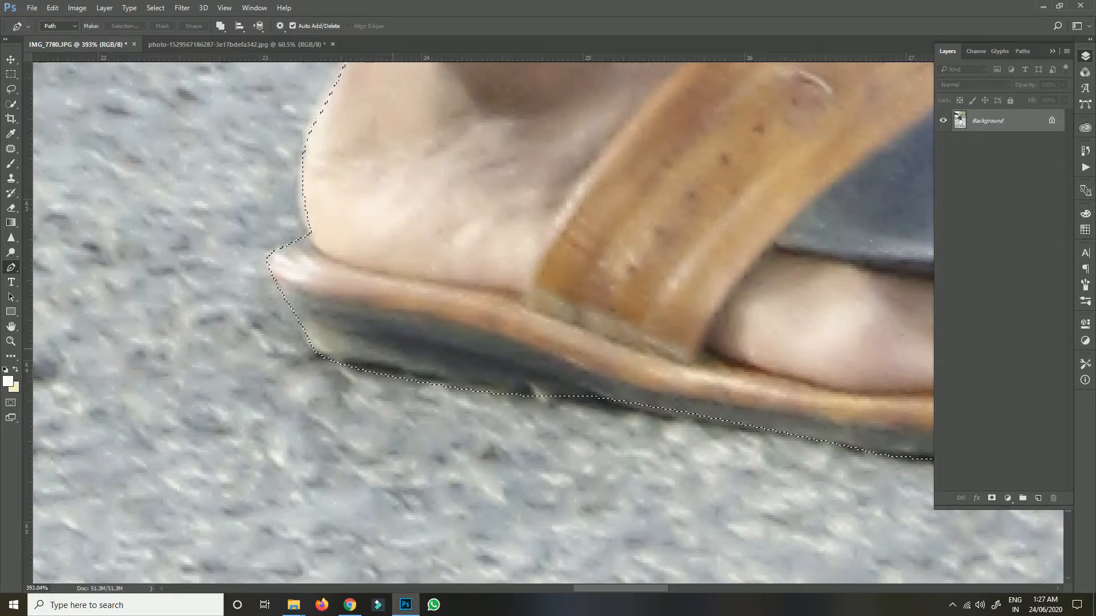
{"action": "key", "text": "ctrl+0"}
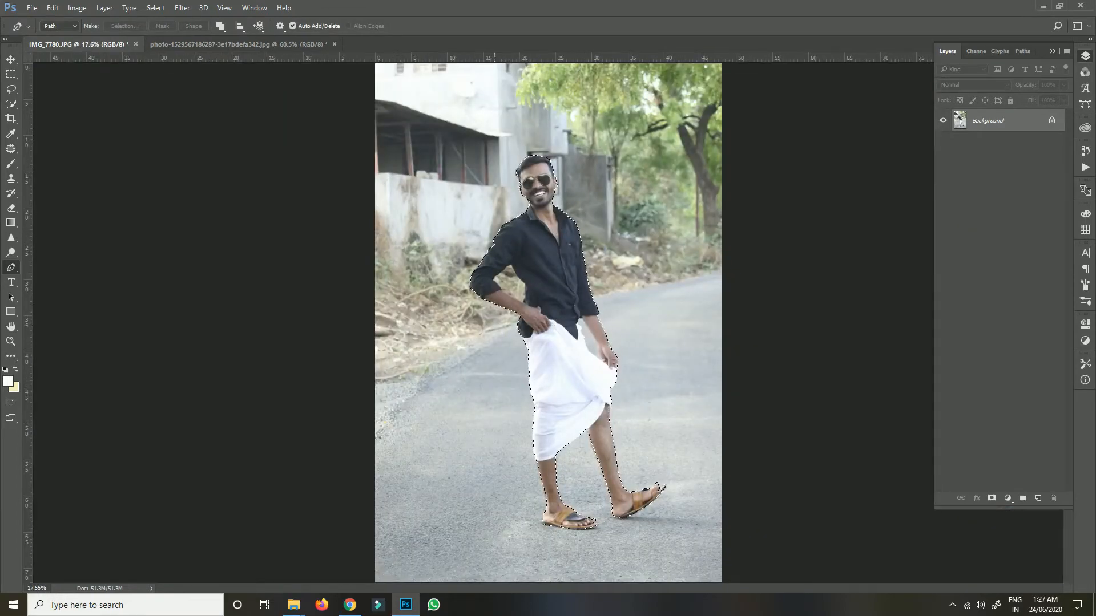
{"action": "left_click", "coordinate": [1052, 121]}
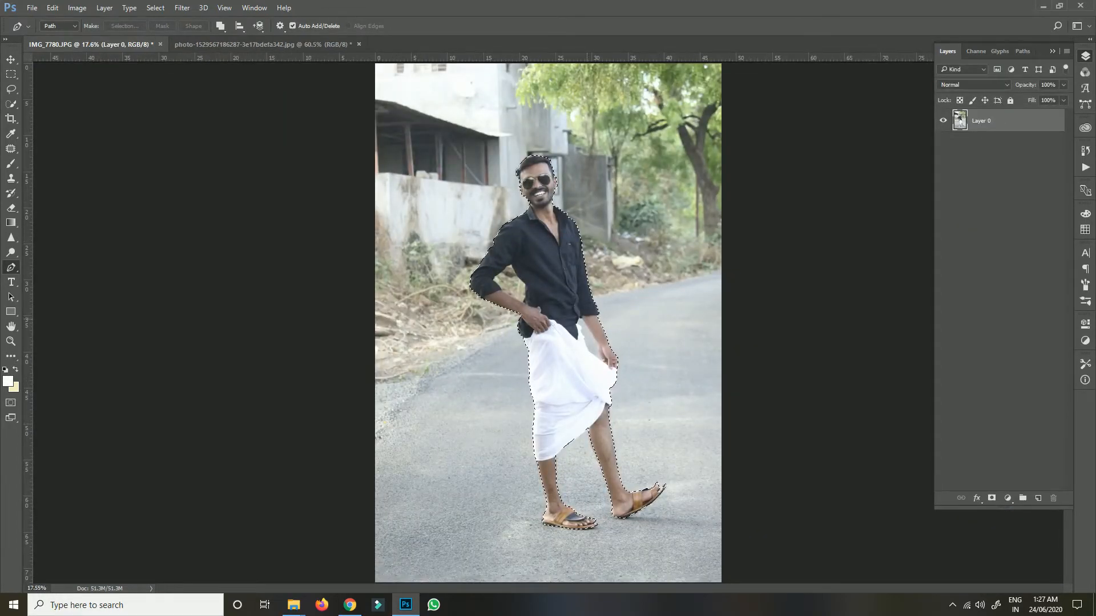
Start a Pen path in the gap beside the hanging arm, tracing the shirt hem and the white cloth's scalloped edge
{"action": "scroll", "coordinate": [576, 324], "scroll_direction": "up", "scroll_amount": 6}
{"action": "scroll", "coordinate": [651, 365], "scroll_direction": "up", "scroll_amount": 6}
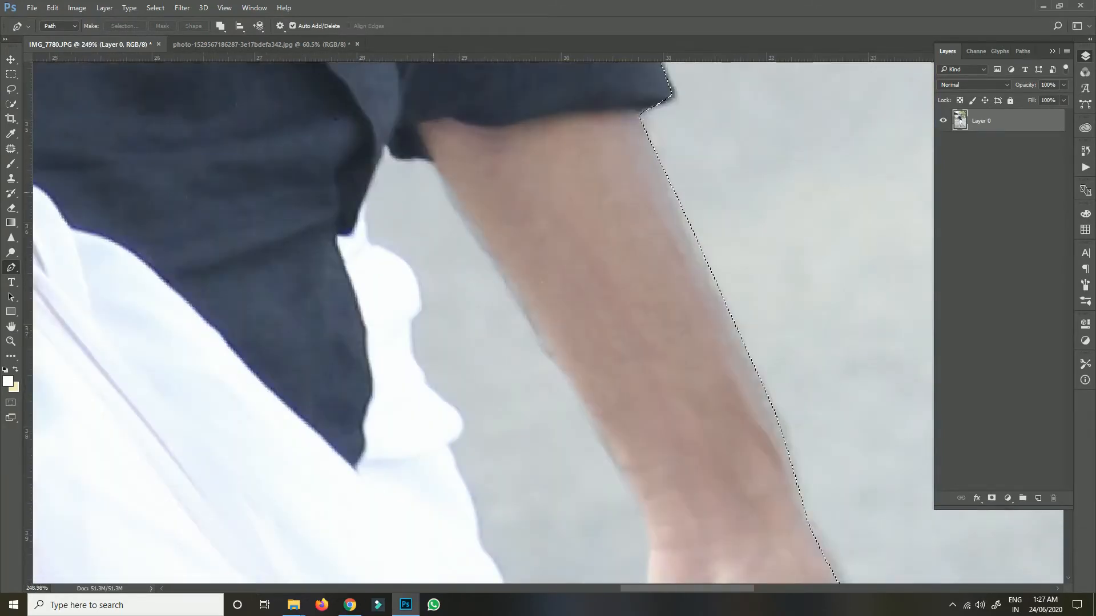
{"action": "left_click", "coordinate": [385, 144]}
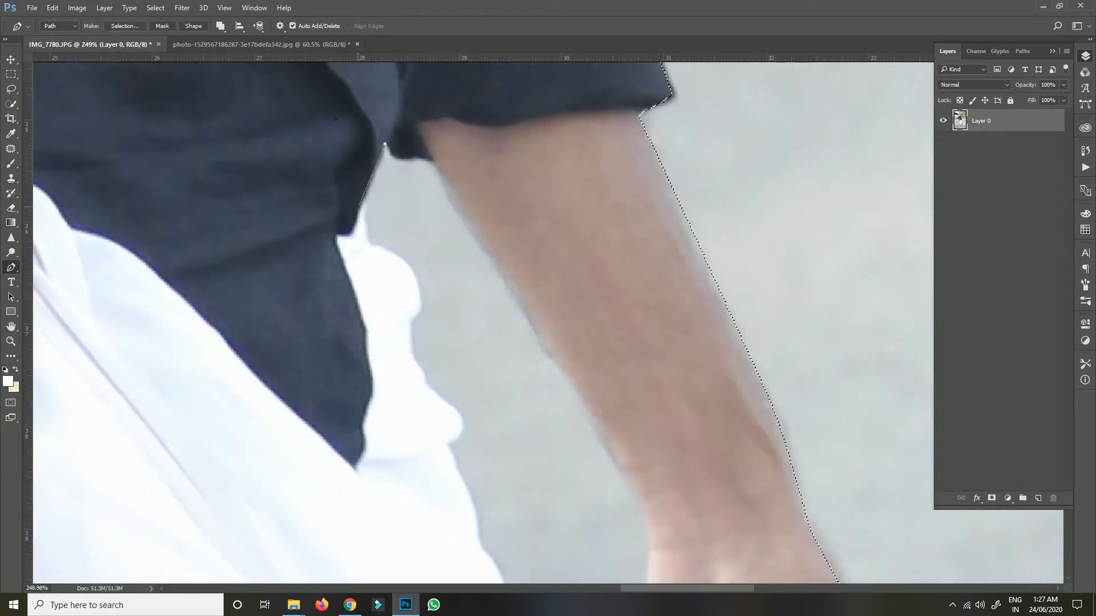
{"action": "left_click", "coordinate": [363, 204]}
{"action": "left_click_drag", "start_coordinate": [415, 283], "coordinate": [368, 142]}
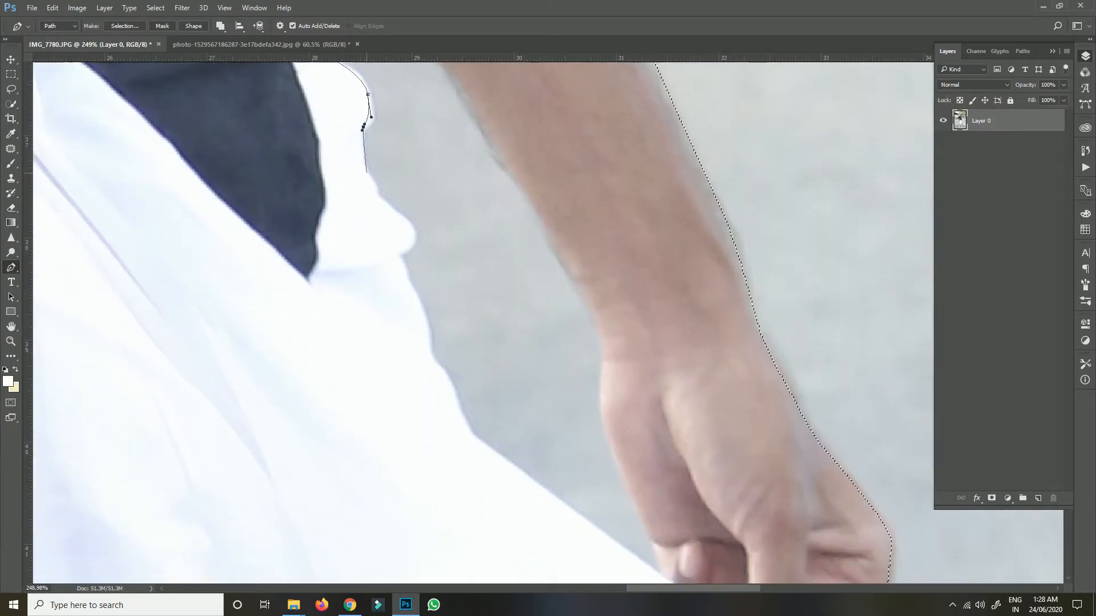
{"action": "left_click", "coordinate": [368, 172]}
{"action": "left_click_drag", "start_coordinate": [389, 206], "coordinate": [399, 260]}
{"action": "left_click_drag", "start_coordinate": [425, 327], "coordinate": [308, 154]}
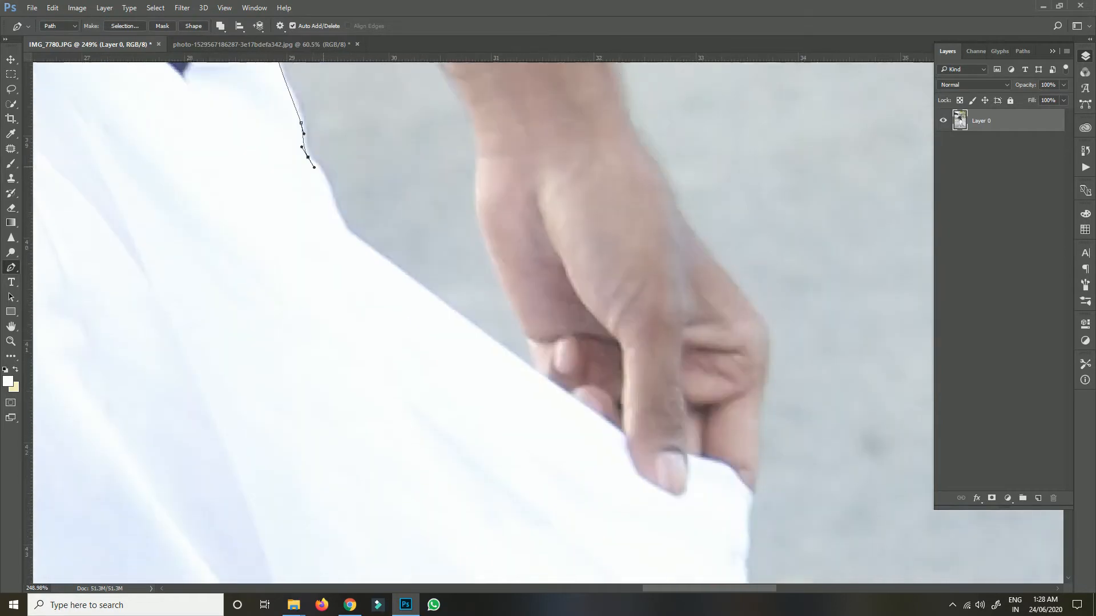
{"action": "left_click", "coordinate": [330, 184]}
{"action": "left_click_drag", "start_coordinate": [342, 223], "coordinate": [344, 240]}
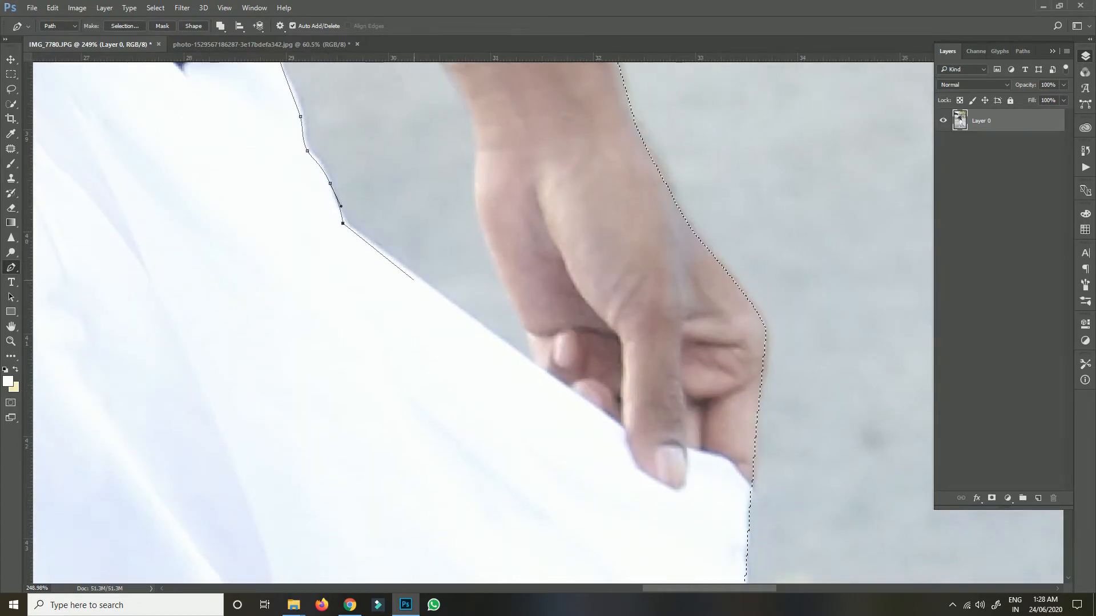
Trace the rest of the cloth edge, the hand and the inner forearm, closing the gap path at the shirt cuff
{"action": "left_click_drag", "start_coordinate": [414, 280], "coordinate": [424, 291]}
{"action": "left_click", "coordinate": [541, 371]}
{"action": "left_click", "coordinate": [519, 323]}
{"action": "left_click_drag", "start_coordinate": [479, 214], "coordinate": [504, 395]}
{"action": "left_click_drag", "start_coordinate": [492, 347], "coordinate": [485, 333]}
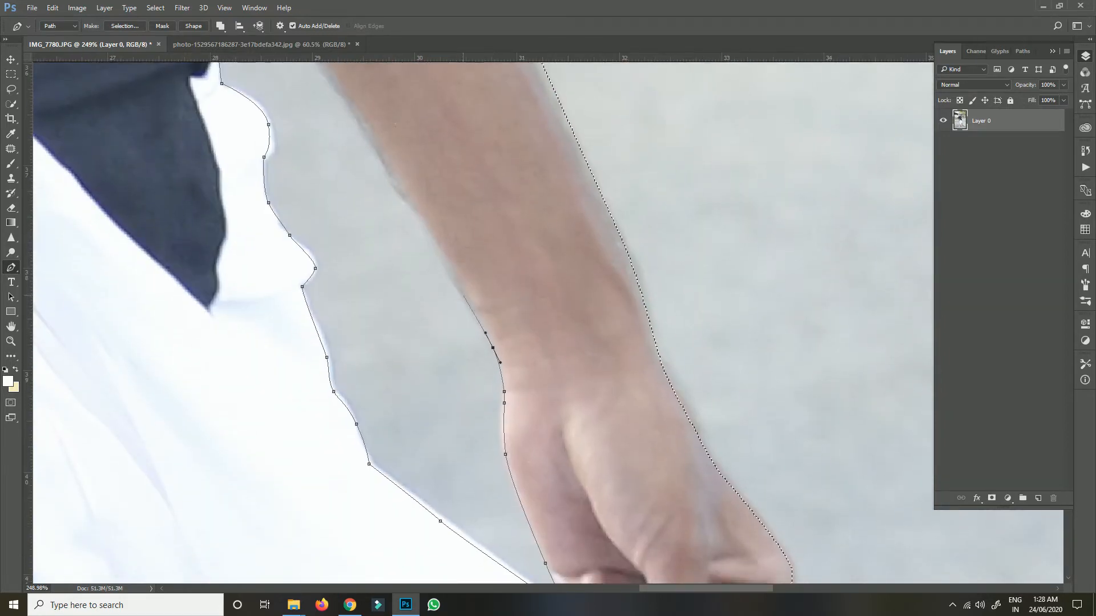
{"action": "left_click_drag", "start_coordinate": [443, 255], "coordinate": [579, 472]}
{"action": "left_click", "coordinate": [458, 279]}
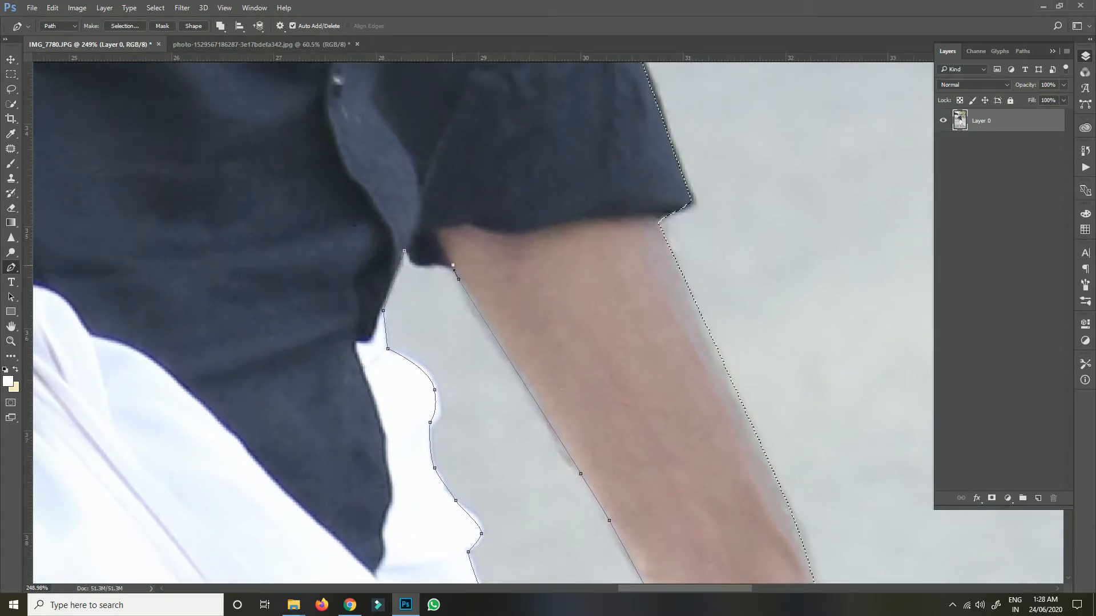
{"action": "left_click", "coordinate": [452, 265]}
{"action": "left_click_drag", "start_coordinate": [419, 263], "coordinate": [410, 255]}
Subtract the gap path from the selection with a 1-pixel feather radius and anti-aliasing
{"action": "right_click", "coordinate": [460, 314]}
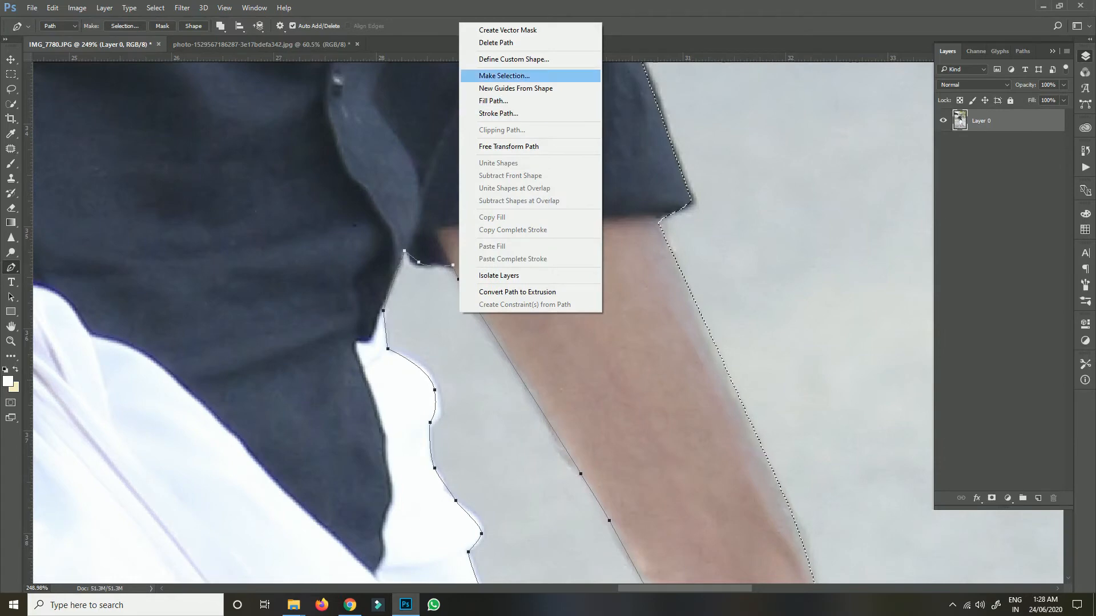
{"action": "left_click", "coordinate": [504, 75]}
{"action": "left_click", "coordinate": [475, 263]}
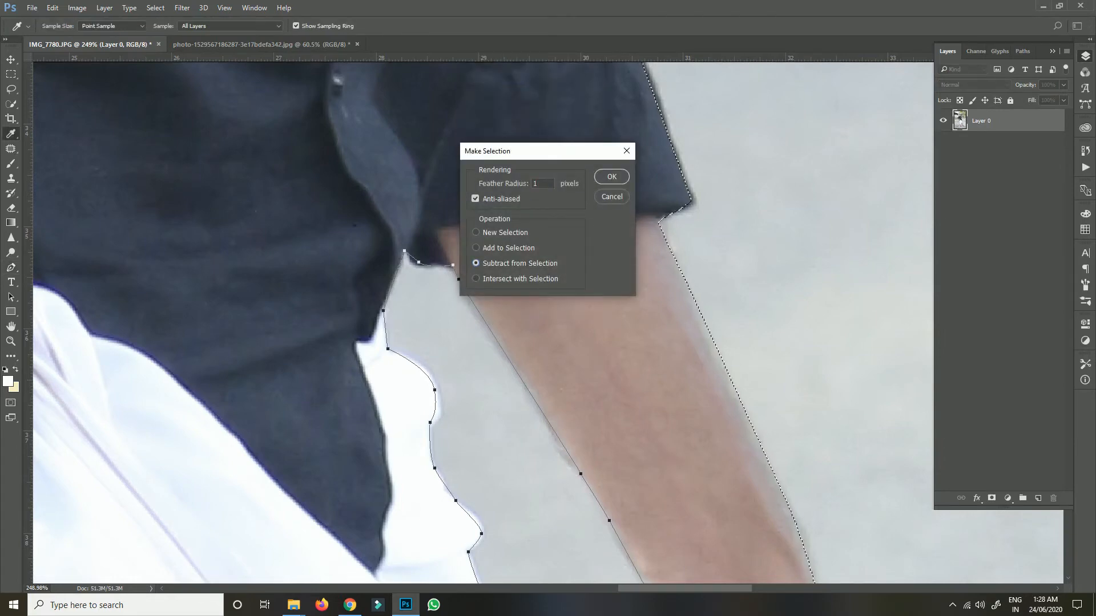
{"action": "left_click", "coordinate": [612, 177]}
Start a Pen path in the gap inside the bent arm, tracing the shirt's side from the armpit down to the waist
{"action": "scroll", "coordinate": [541, 250], "scroll_direction": "down", "scroll_amount": 8}
{"action": "left_click_drag", "start_coordinate": [403, 256], "coordinate": [750, 582]}
{"action": "scroll", "coordinate": [369, 316], "scroll_direction": "up", "scroll_amount": 5}
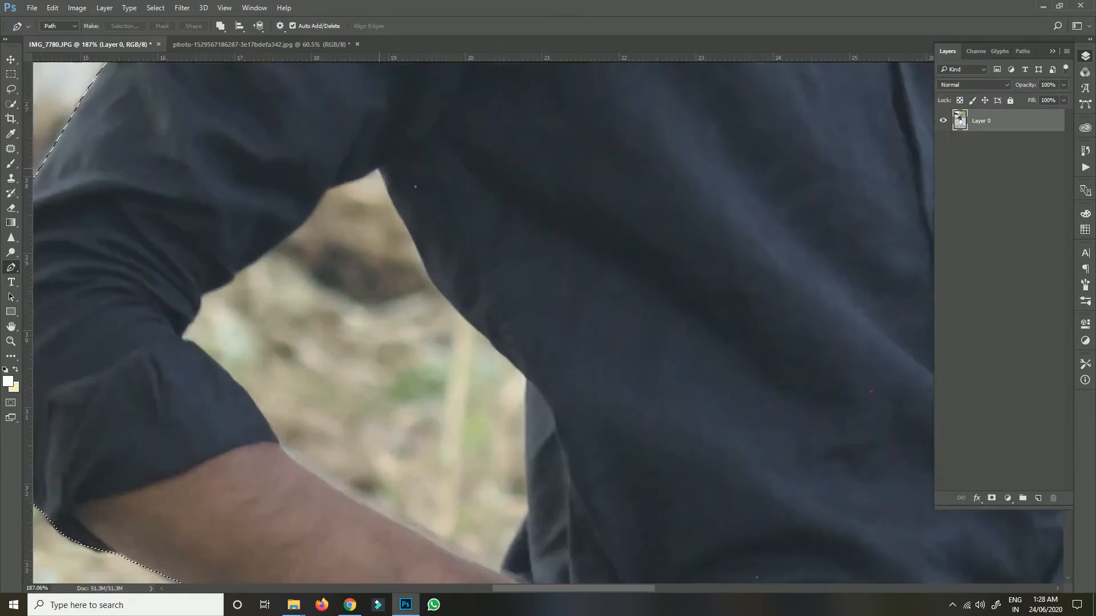
{"action": "left_click", "coordinate": [378, 168]}
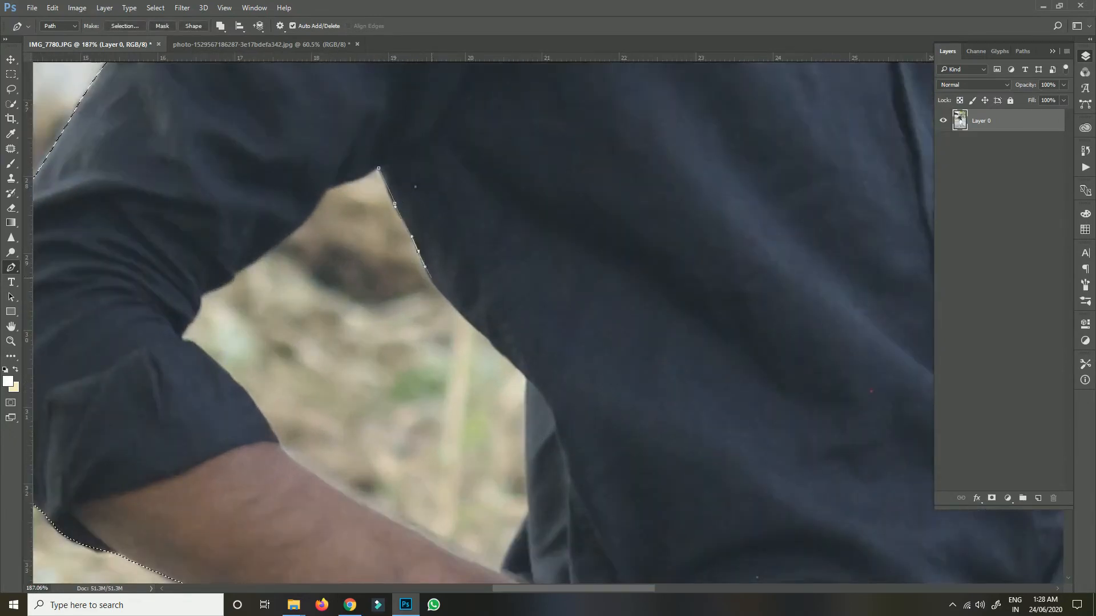
{"action": "left_click_drag", "start_coordinate": [433, 280], "coordinate": [442, 294]}
{"action": "left_click_drag", "start_coordinate": [476, 330], "coordinate": [505, 352]}
{"action": "left_click_drag", "start_coordinate": [525, 452], "coordinate": [519, 236]}
{"action": "left_click", "coordinate": [524, 296]}
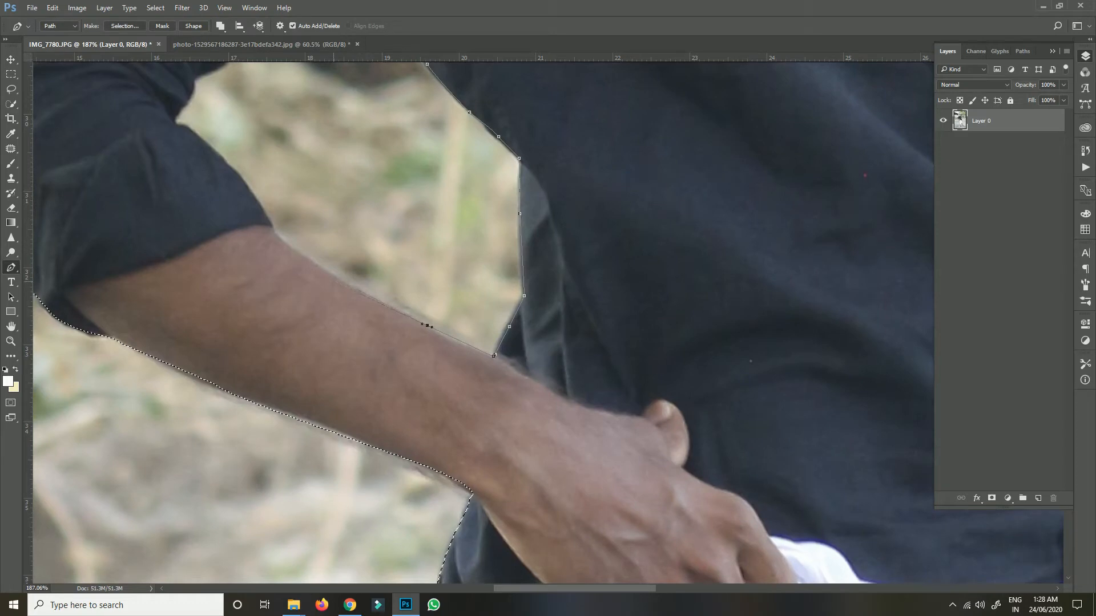
Trace the gap's edge along the forearm, rolled cuff and upper sleeve back to the armpit, closing the path
{"action": "left_click_drag", "start_coordinate": [273, 225], "coordinate": [376, 396]}
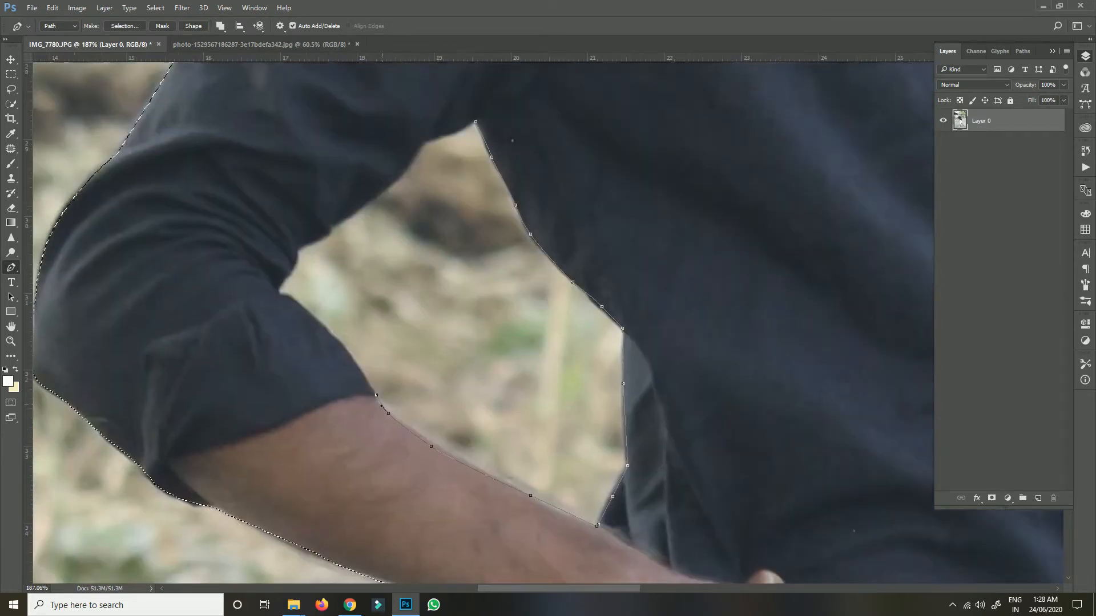
{"action": "left_click_drag", "start_coordinate": [335, 338], "coordinate": [316, 324]}
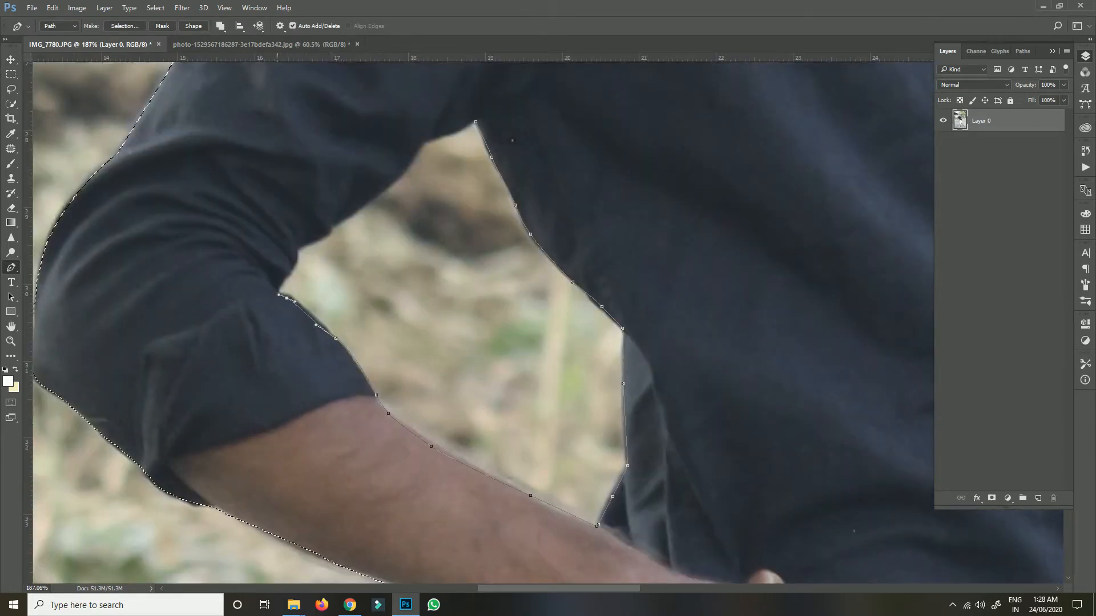
{"action": "left_click_drag", "start_coordinate": [299, 246], "coordinate": [306, 244]}
{"action": "left_click", "coordinate": [382, 190]}
{"action": "left_click", "coordinate": [408, 163]}
{"action": "left_click", "coordinate": [424, 141]}
Subtract the bent-arm gap path from the selection with a 1-pixel feather, and delete the background around the man
{"action": "right_click", "coordinate": [468, 174]}
{"action": "left_click", "coordinate": [512, 226]}
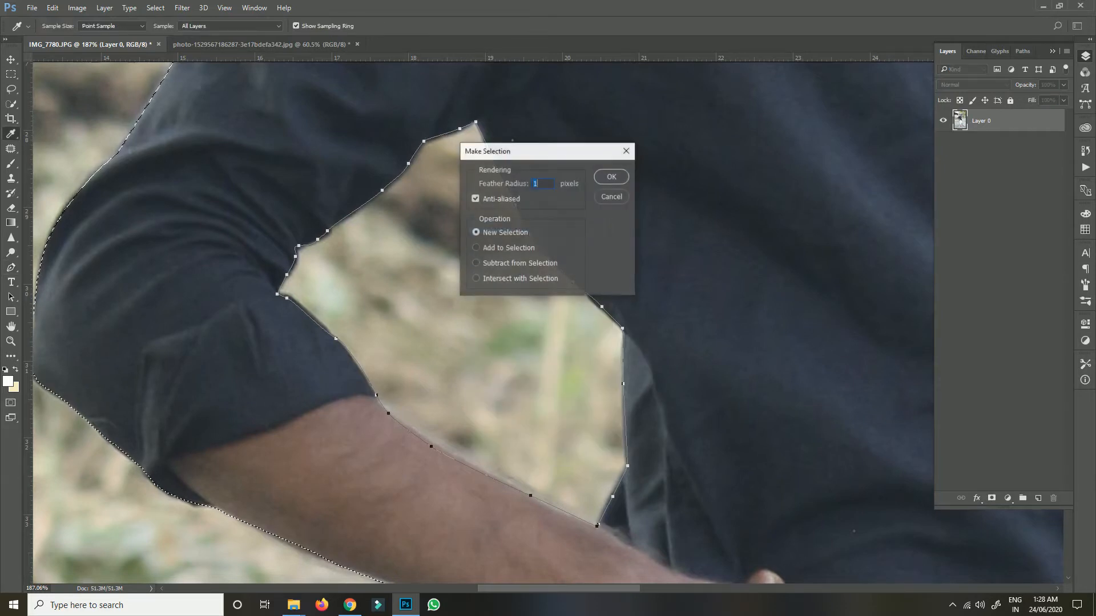
{"action": "left_click", "coordinate": [475, 265]}
{"action": "left_click", "coordinate": [614, 176]}
{"action": "key", "text": "ctrl+0"}
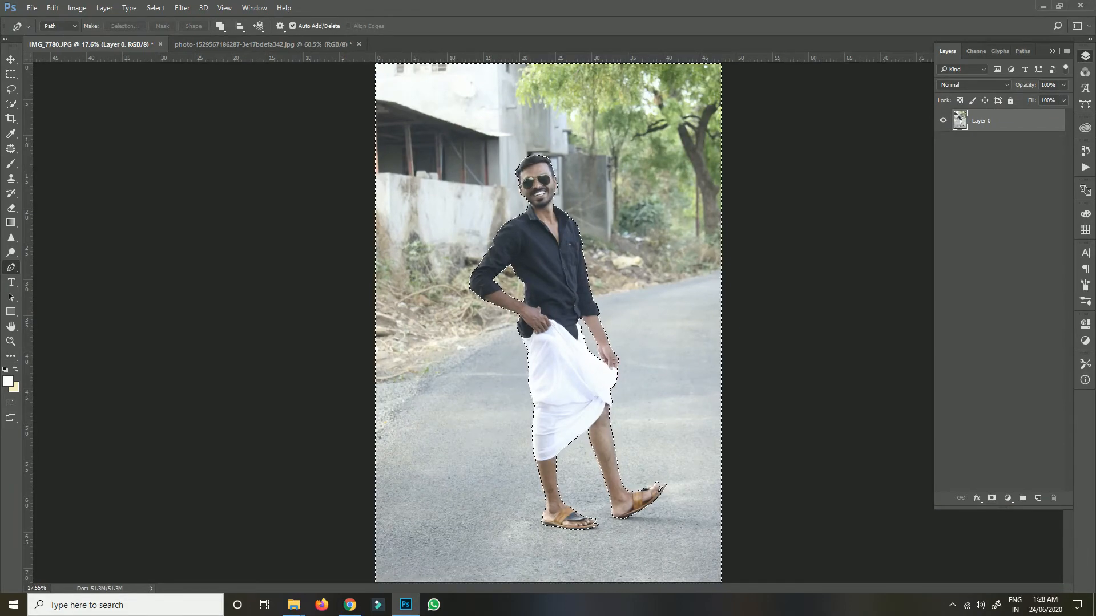
{"action": "key", "text": "Delete"}
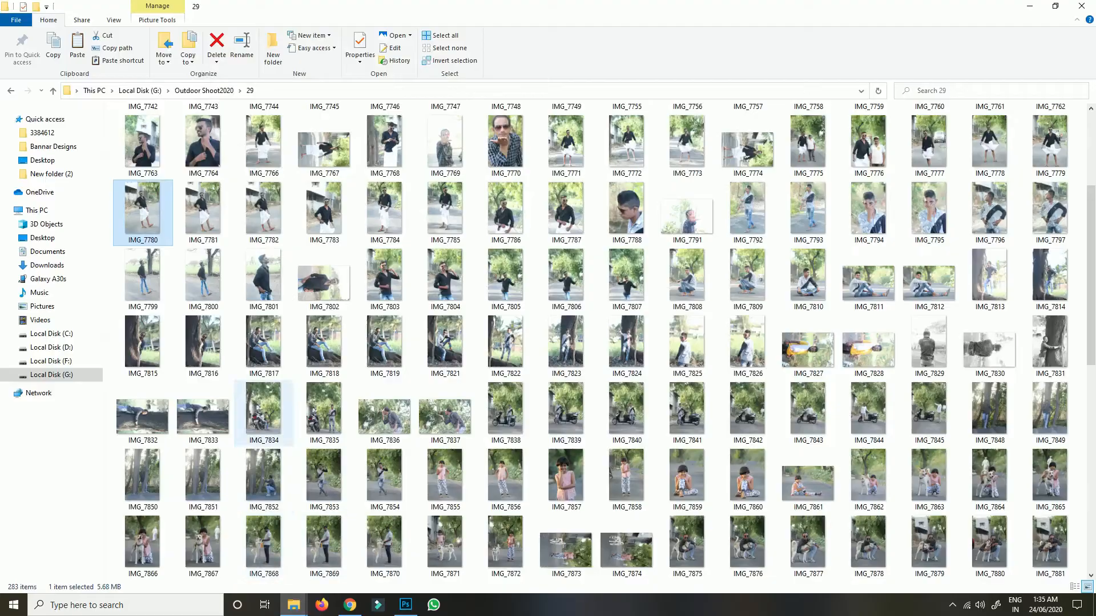
Place the original IMG_7780 photo from the Outdoor Shoot2020 folder as a layer beneath Layer 0 and rasterize it
{"action": "left_click_drag", "start_coordinate": [144, 214], "coordinate": [508, 283]}
{"action": "key", "text": "Return"}
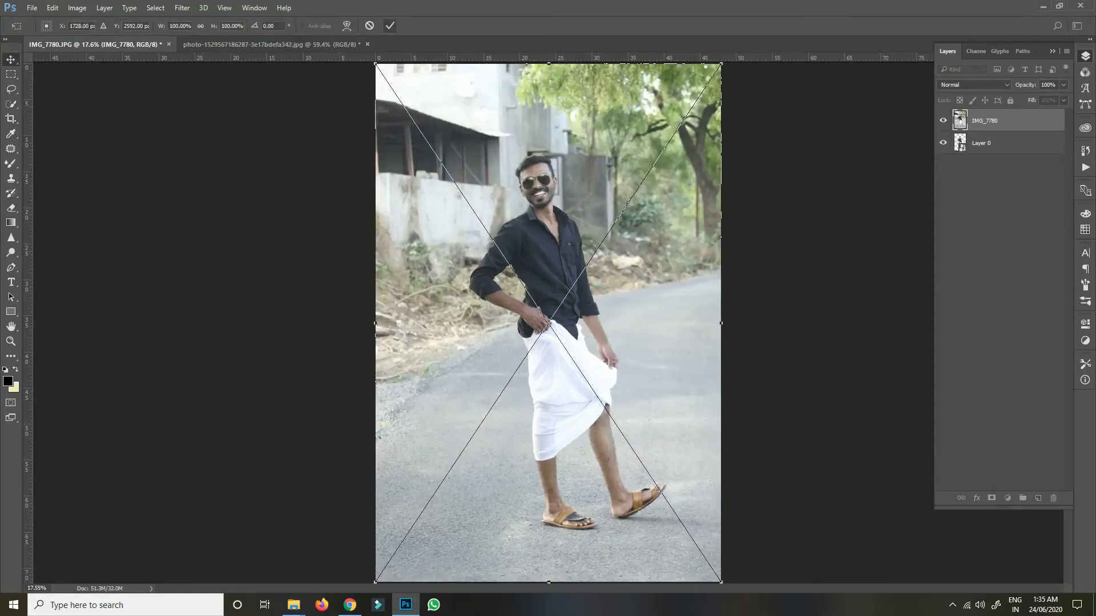
{"action": "left_click_drag", "start_coordinate": [997, 121], "coordinate": [997, 151]}
{"action": "right_click", "coordinate": [1007, 144]}
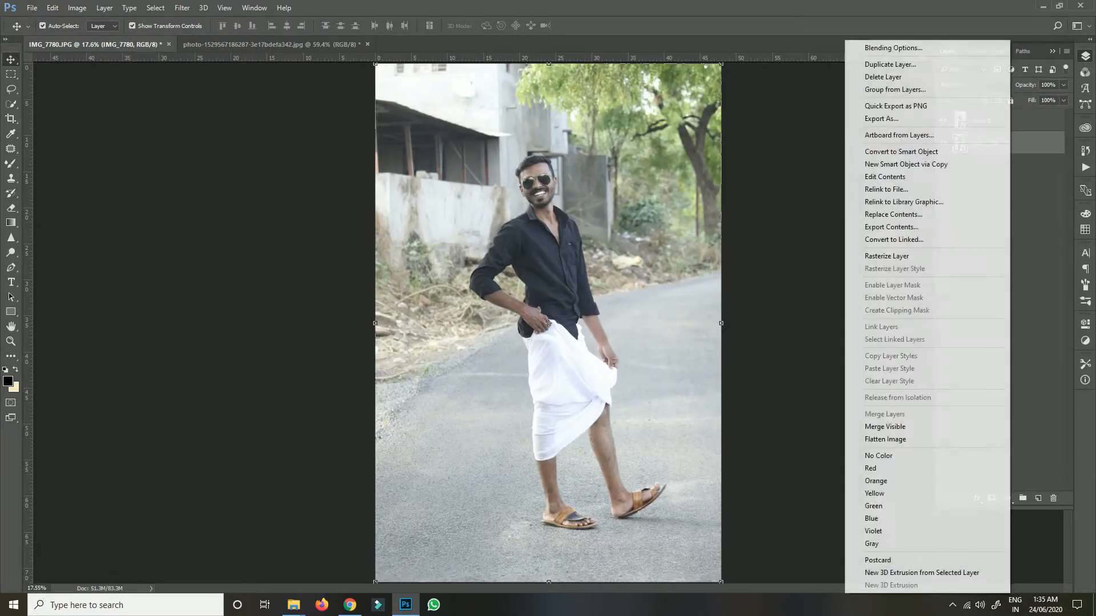
{"action": "left_click", "coordinate": [913, 257]}
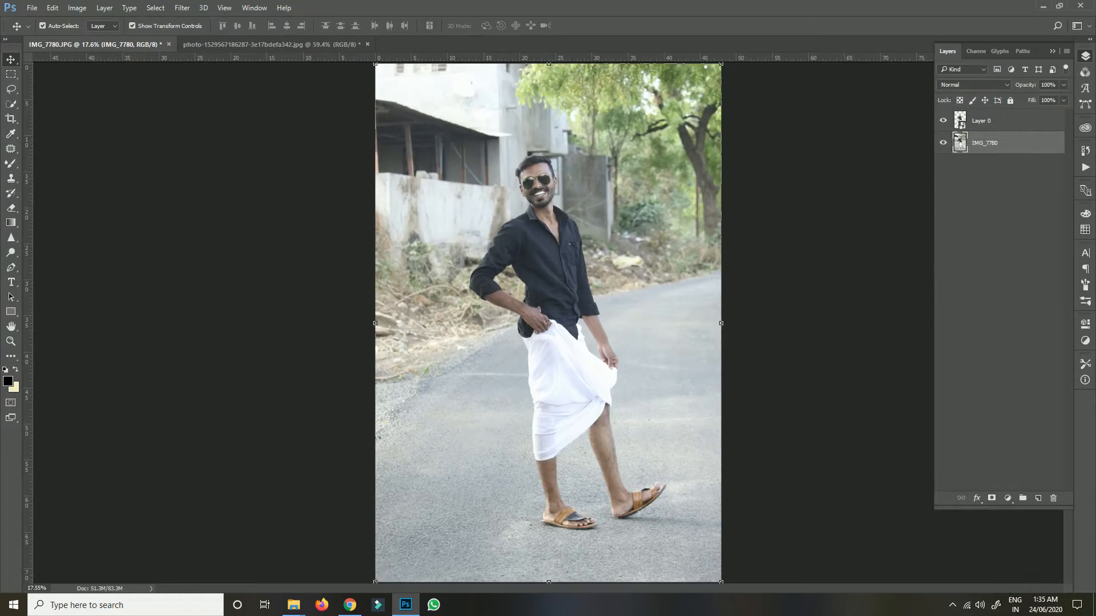
Add a 26 px Tilt-Shift blur to the IMG_7780 layer, centred just below the man's feet with the focus line at the cloth's lower hem
{"action": "left_click", "coordinate": [182, 8]}
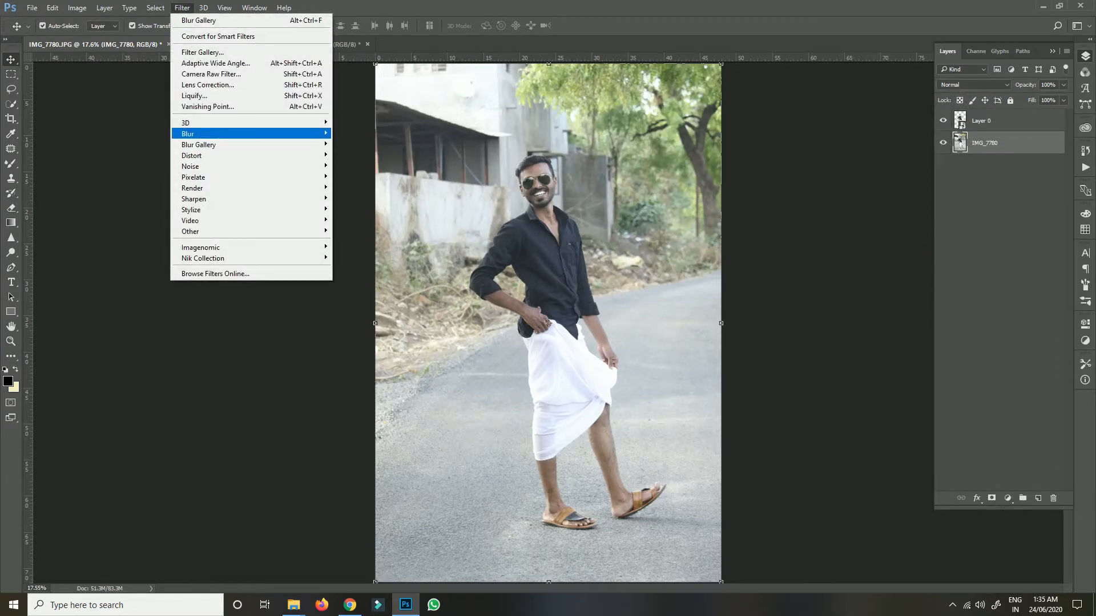
{"action": "mouse_move", "coordinate": [217, 134]}
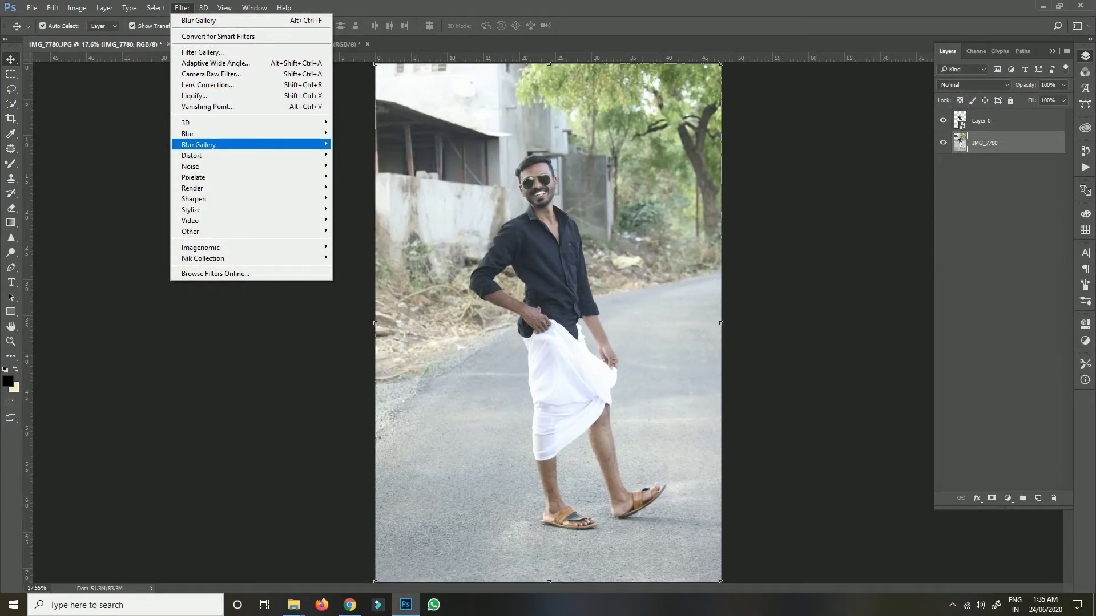
{"action": "left_click", "coordinate": [355, 165]}
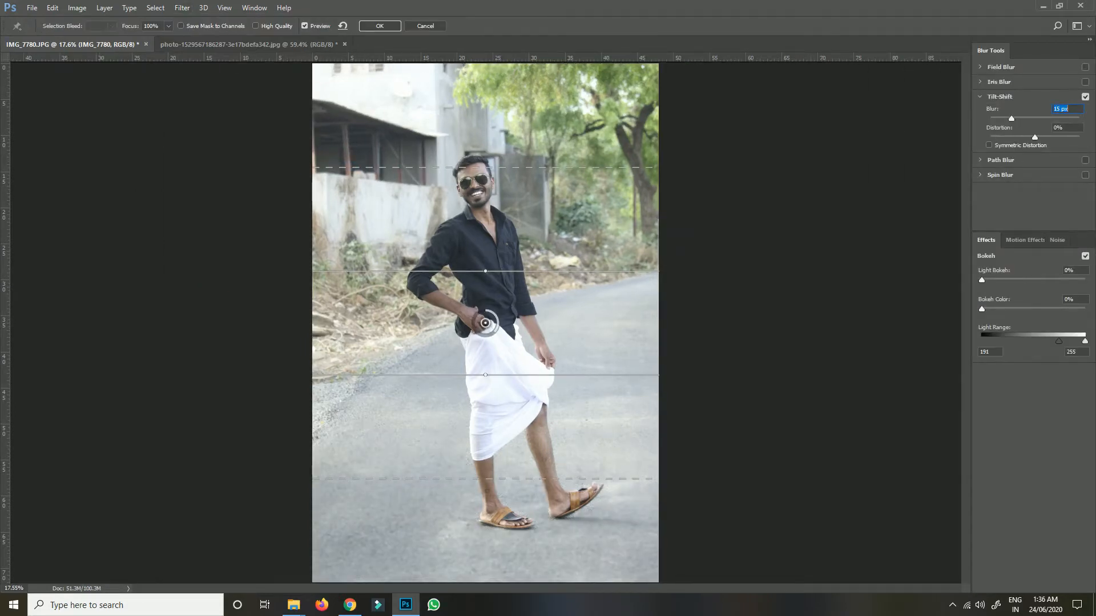
{"action": "left_click_drag", "start_coordinate": [485, 323], "coordinate": [487, 399]}
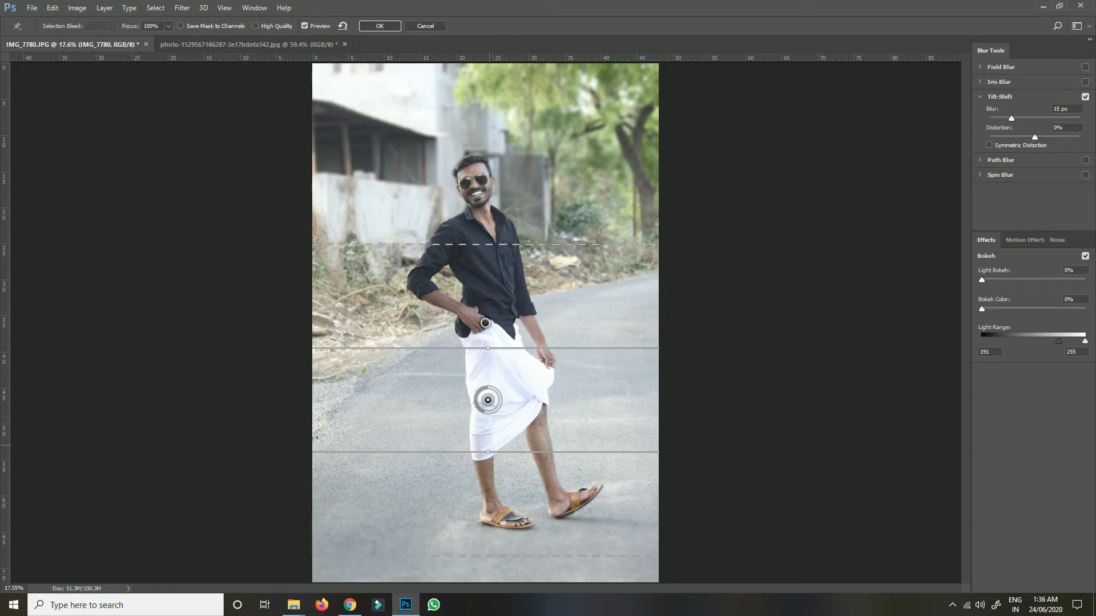
{"action": "left_click_drag", "start_coordinate": [488, 452], "coordinate": [487, 588]}
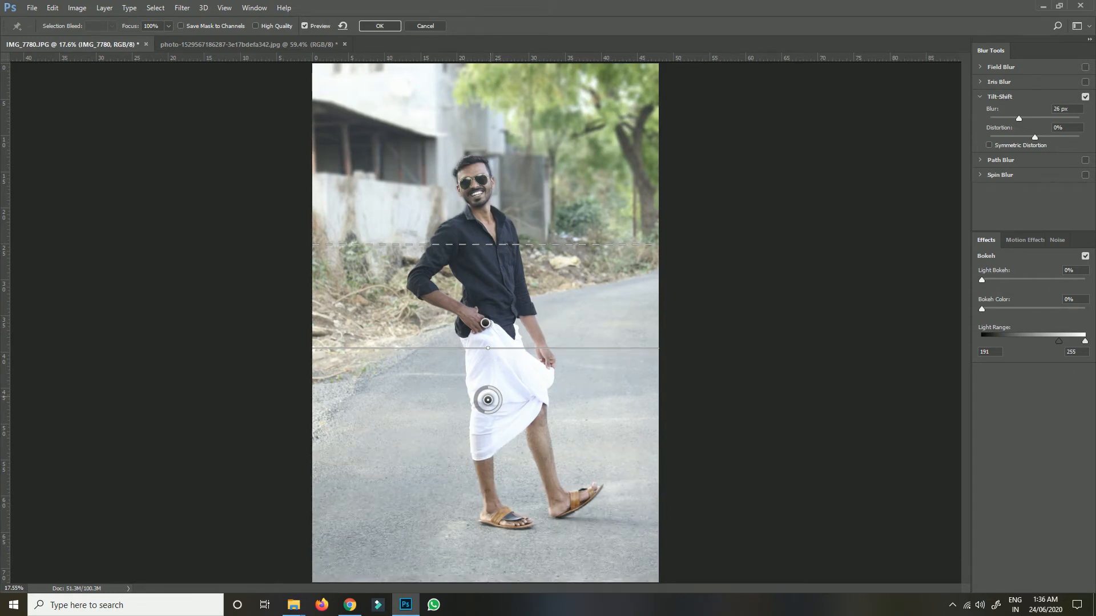
{"action": "left_click_drag", "start_coordinate": [488, 400], "coordinate": [485, 550]}
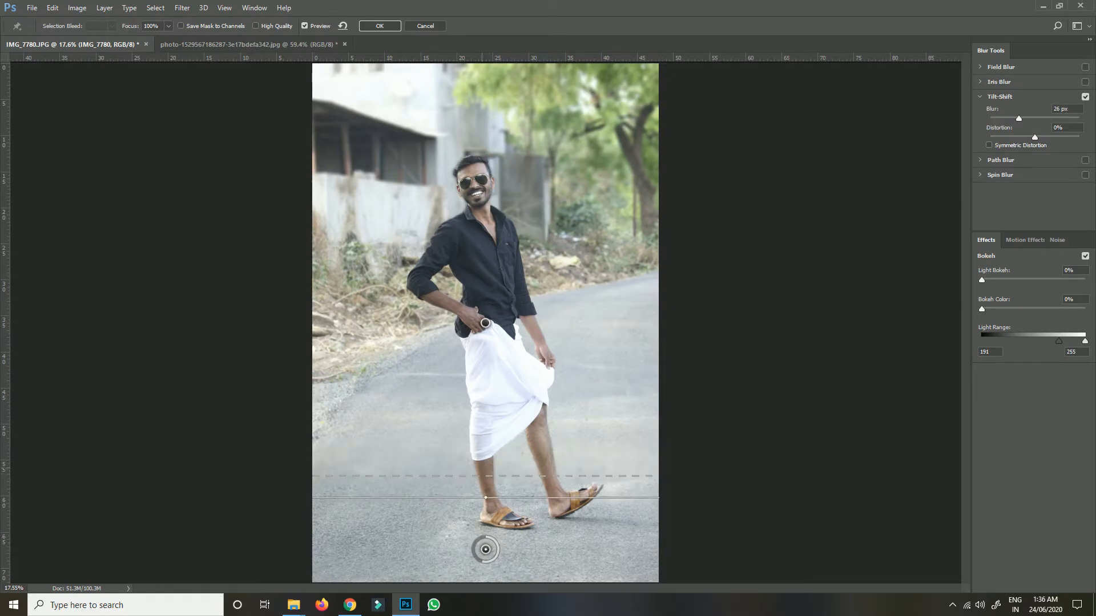
{"action": "left_click_drag", "start_coordinate": [485, 384], "coordinate": [485, 362]}
{"action": "left_click_drag", "start_coordinate": [485, 497], "coordinate": [485, 449]}
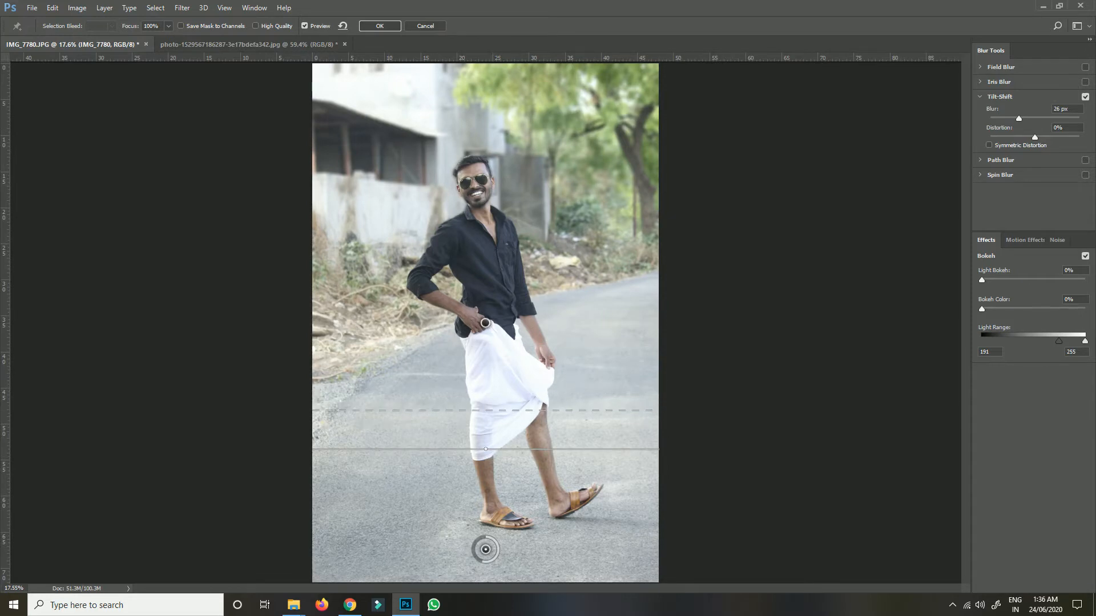
Set the blur to 33 px, distortion to -40%, light bokeh to 30%, bokeh color to 80% and light range to 254–255
{"action": "mouse_move", "coordinate": [1019, 119]}
{"action": "left_mouse_down"}
{"action": "mouse_move", "coordinate": [1005, 118]}
{"action": "mouse_move", "coordinate": [1024, 119]}
{"action": "mouse_move", "coordinate": [1019, 136]}
{"action": "left_mouse_up"}
{"action": "left_click_drag", "start_coordinate": [981, 280], "coordinate": [1004, 279]}
{"action": "left_click_drag", "start_coordinate": [1059, 341], "coordinate": [1068, 341]}
{"action": "left_click_drag", "start_coordinate": [981, 309], "coordinate": [1057, 309]}
{"action": "left_click_drag", "start_coordinate": [1005, 280], "coordinate": [1007, 280]}
{"action": "left_click_drag", "start_coordinate": [1057, 308], "coordinate": [1085, 341]}
{"action": "left_click_drag", "start_coordinate": [1007, 280], "coordinate": [1009, 280]}
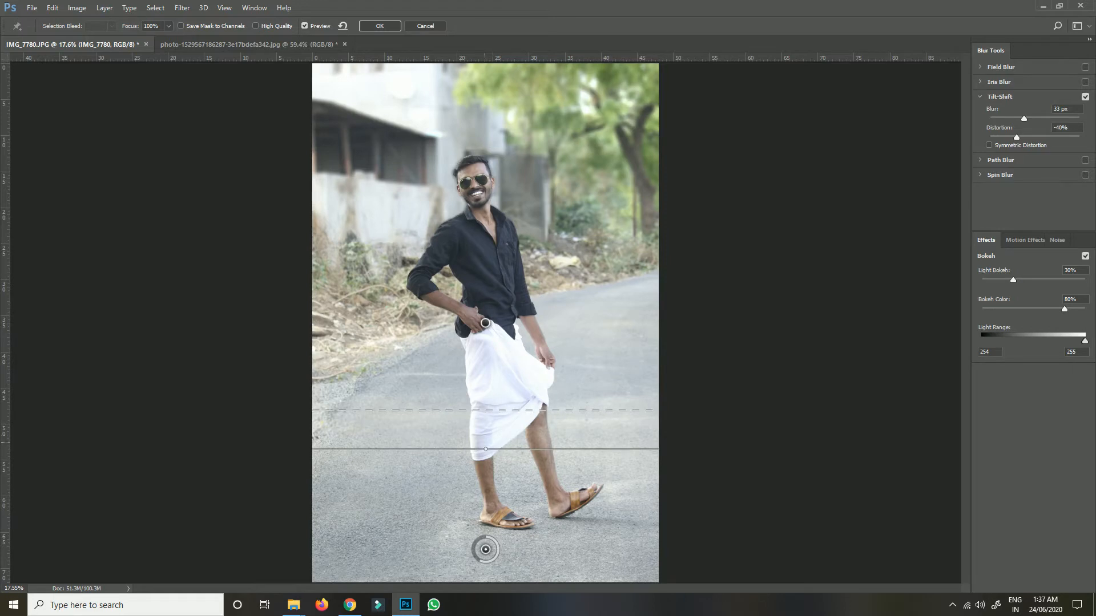
Lower the Tilt-Shift focus line to the man's shins, then enable Symmetric Distortion with a 170 px blur
{"action": "left_click_drag", "start_coordinate": [485, 449], "coordinate": [481, 485]}
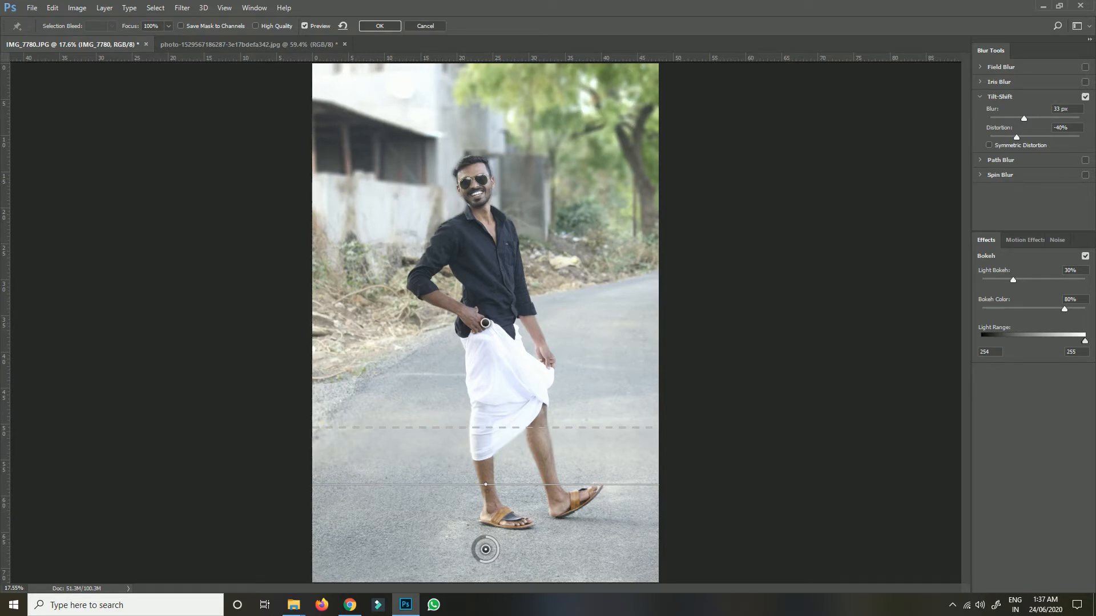
{"action": "left_click_drag", "start_coordinate": [1023, 118], "coordinate": [1005, 118]}
{"action": "left_click", "coordinate": [988, 145]}
{"action": "type", "text": "170"}
{"action": "key", "text": "Return"}
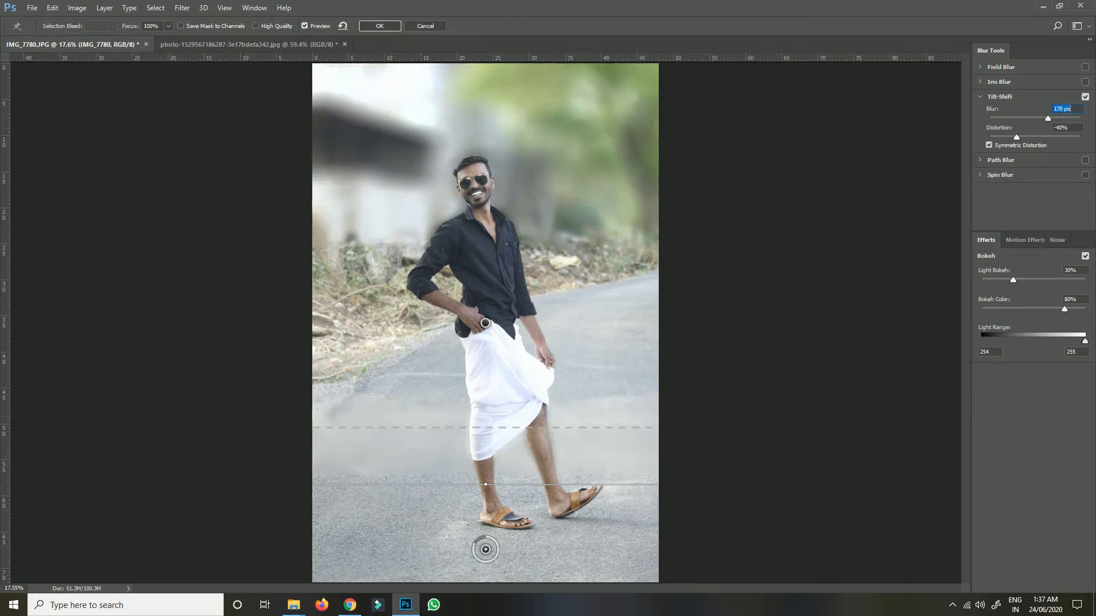
Reduce the Tilt-Shift blur to 31 px, fine-tune the blur and distortion amounts, and apply the filter
{"action": "type", "text": "31"}
{"action": "key", "text": "Return"}
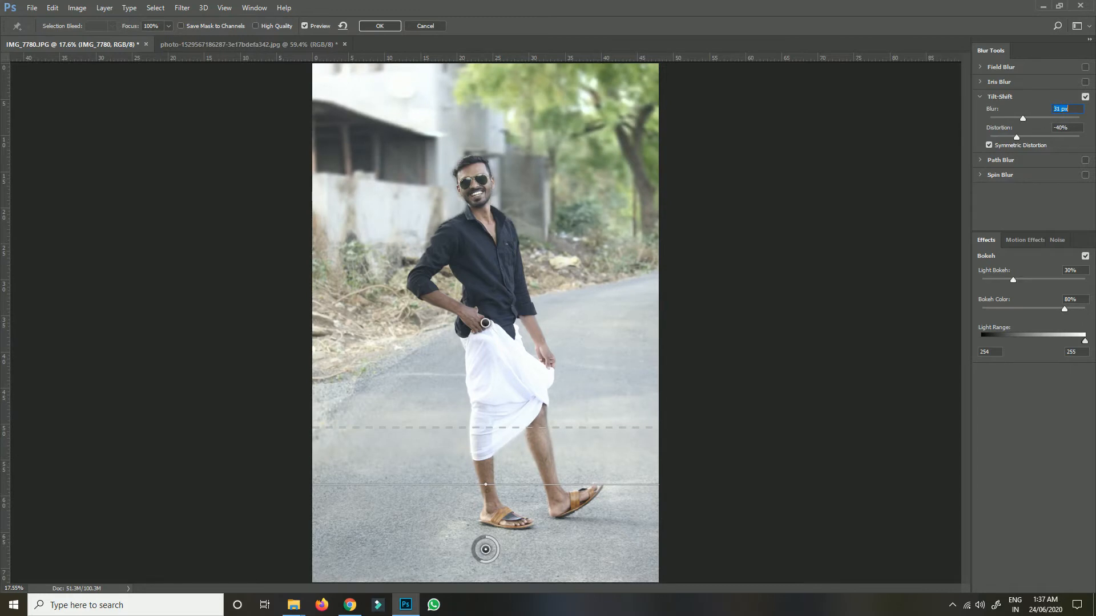
{"action": "left_click_drag", "start_coordinate": [1022, 119], "coordinate": [1009, 137]}
{"action": "key", "text": "Return"}
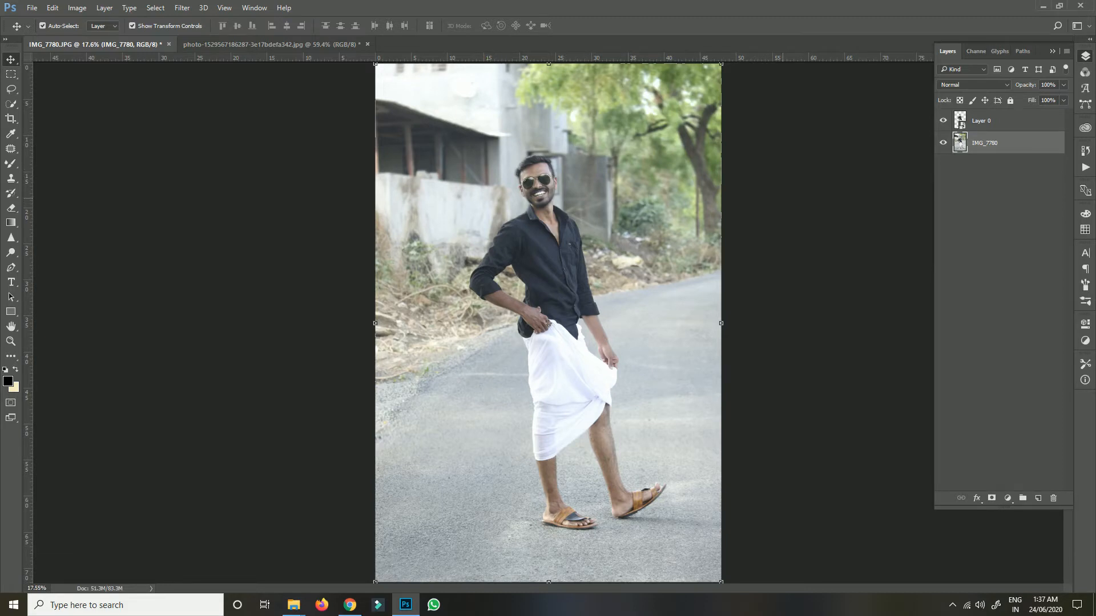
Nudge the cut-out Layer 0 sideways to the left and back to its original place over the blurred background
{"action": "left_click", "coordinate": [982, 121]}
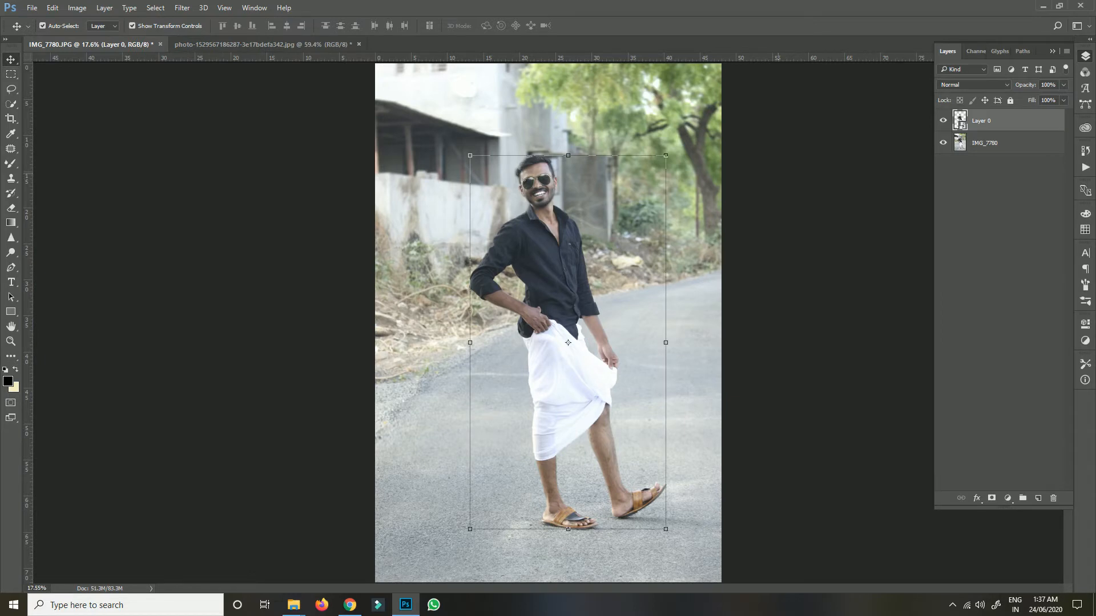
{"action": "key", "text": "shift+Left"}
{"action": "key", "text": "shift+Left"}
{"action": "key", "text": "shift+Left"}
{"action": "key", "text": "shift+Left"}
{"action": "key", "text": "shift+Left"}
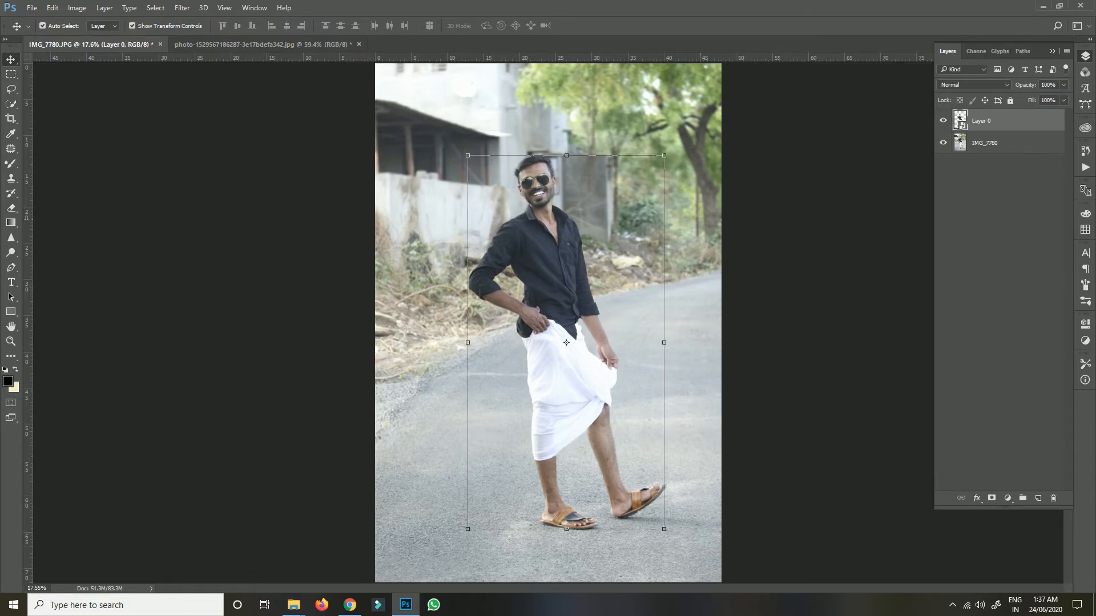
{"action": "key", "text": "shift+Right"}
{"action": "key", "text": "shift+Right"}
{"action": "key", "text": "shift+Right"}
{"action": "key", "text": "shift+Right"}
{"action": "key", "text": "shift+Right"}
{"action": "key", "text": "shift+Right"}
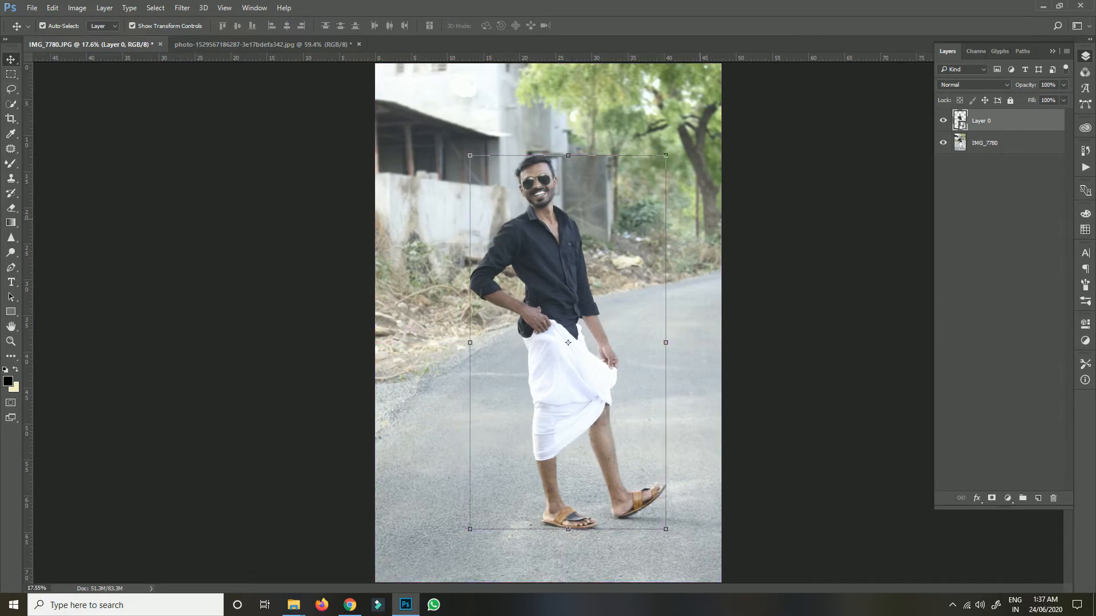
{"action": "left_click", "coordinate": [777, 215]}
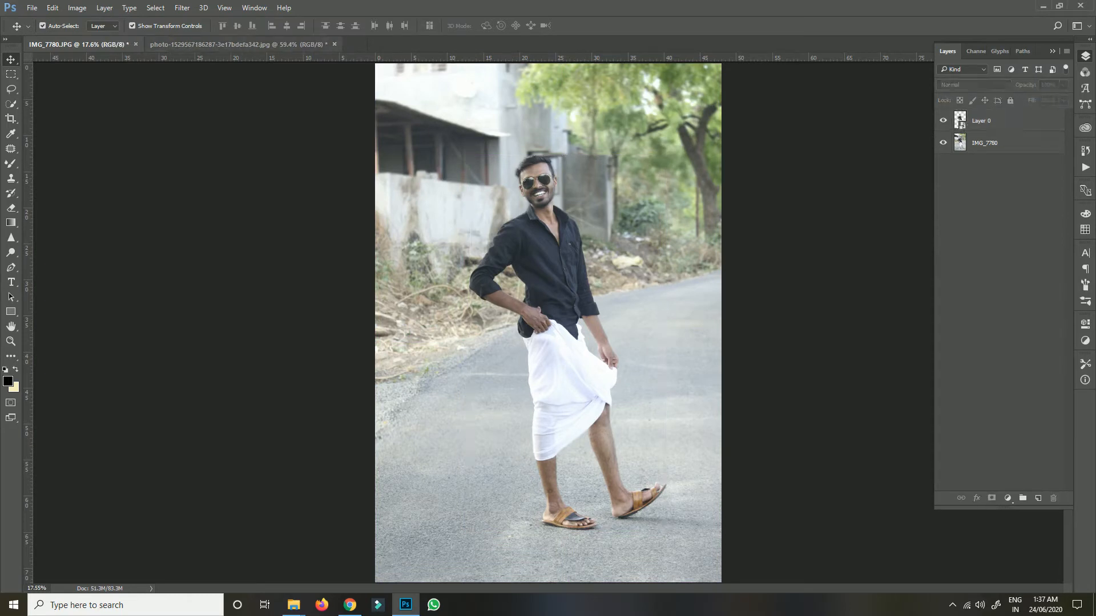
{"action": "left_click", "coordinate": [245, 44]}
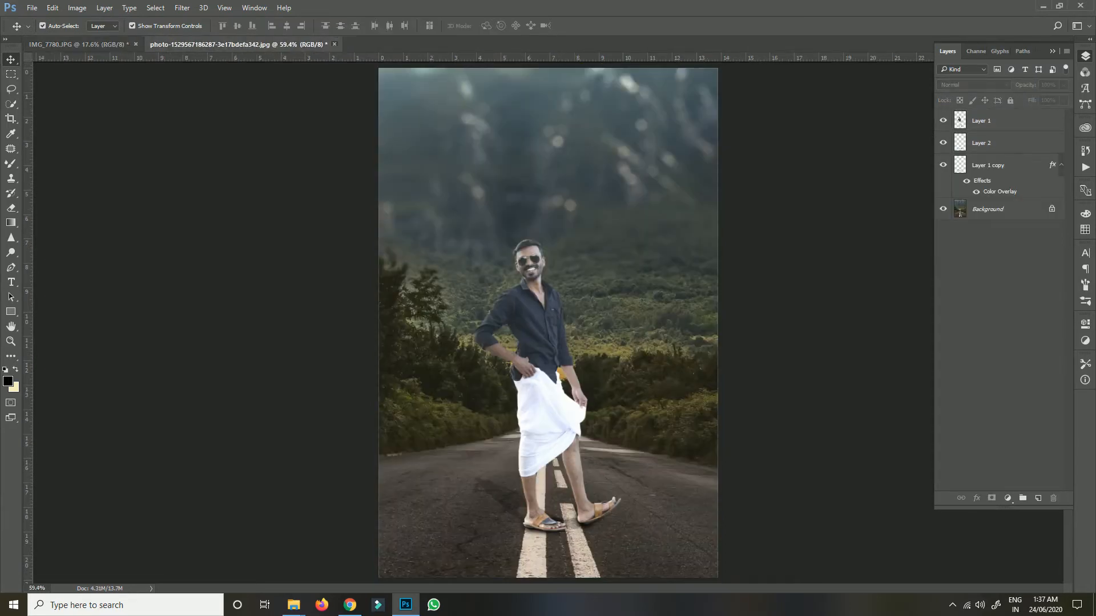
{"action": "left_click", "coordinate": [335, 44]}
{"action": "left_click", "coordinate": [549, 234]}
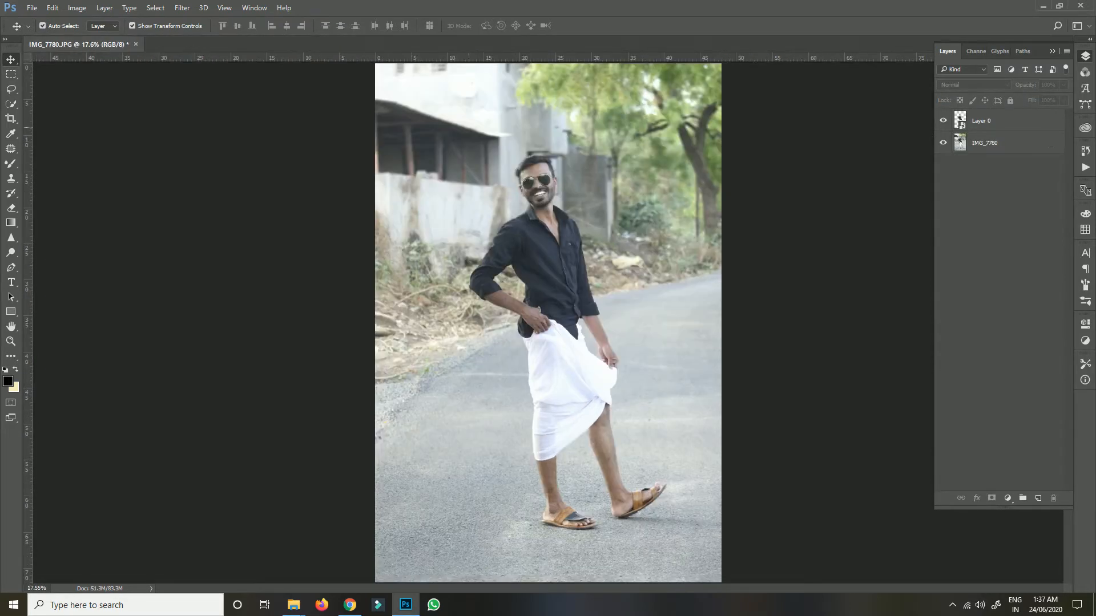
Start the Camera Raw filter on the cut-out Layer 0 and raise its exposure to +0.75
{"action": "left_click", "coordinate": [993, 120]}
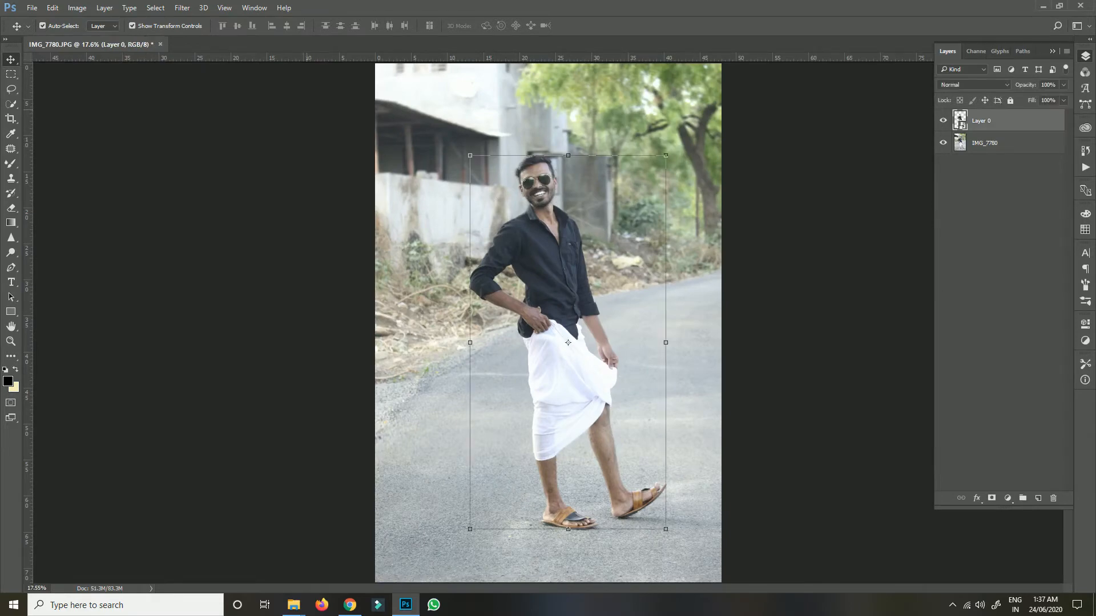
{"action": "left_click", "coordinate": [182, 8]}
{"action": "left_click", "coordinate": [211, 74]}
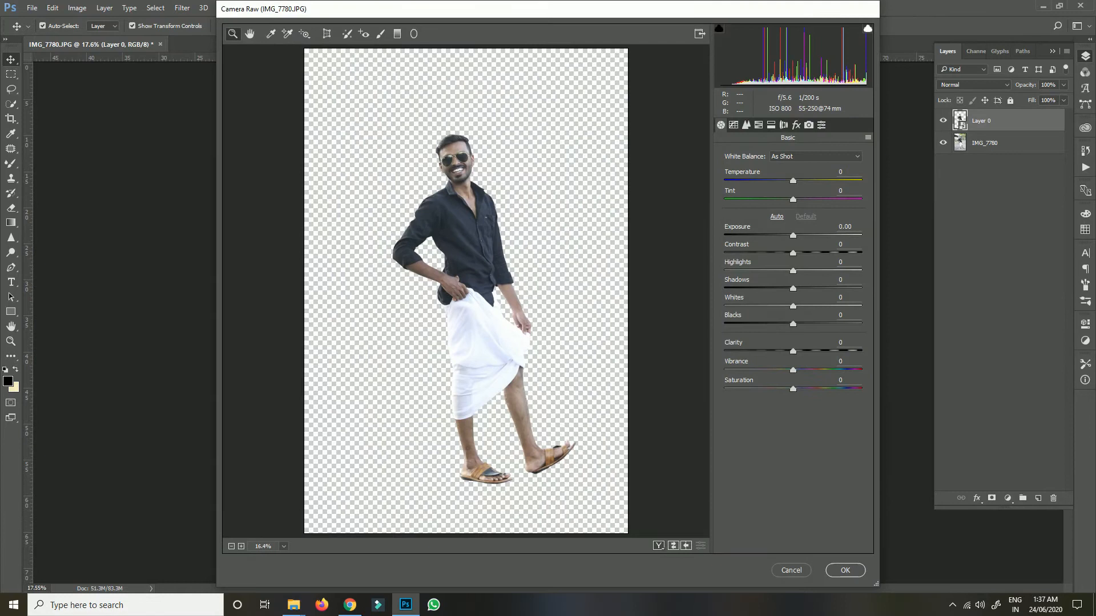
{"action": "left_click_drag", "start_coordinate": [792, 236], "coordinate": [803, 236]}
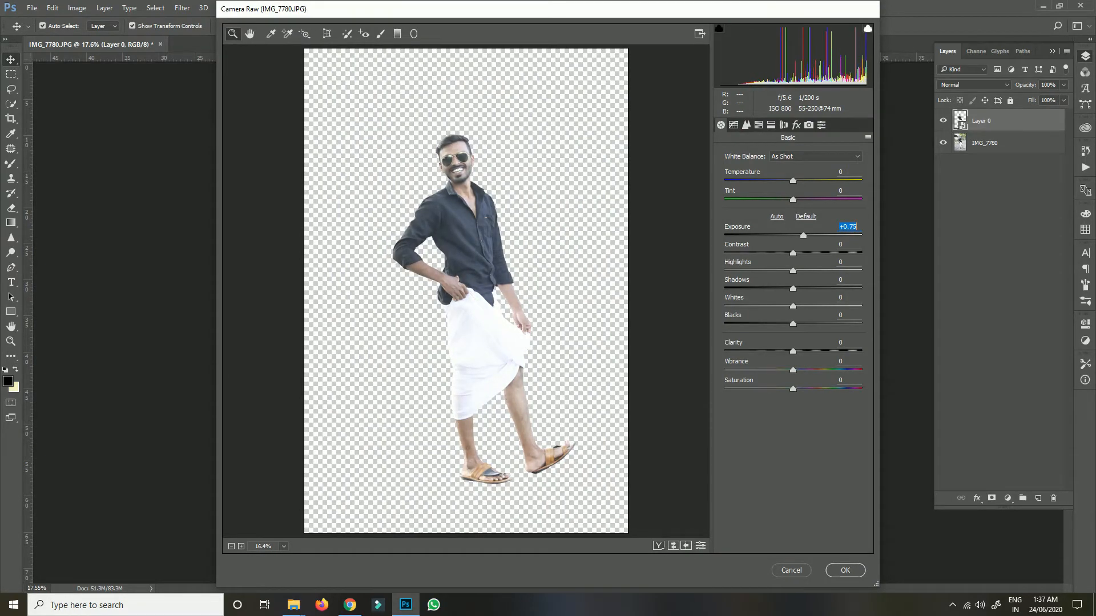
Set the sharpening amount to 34 with masking 24, and the luminance noise reduction to 21
{"action": "left_click", "coordinate": [746, 125]}
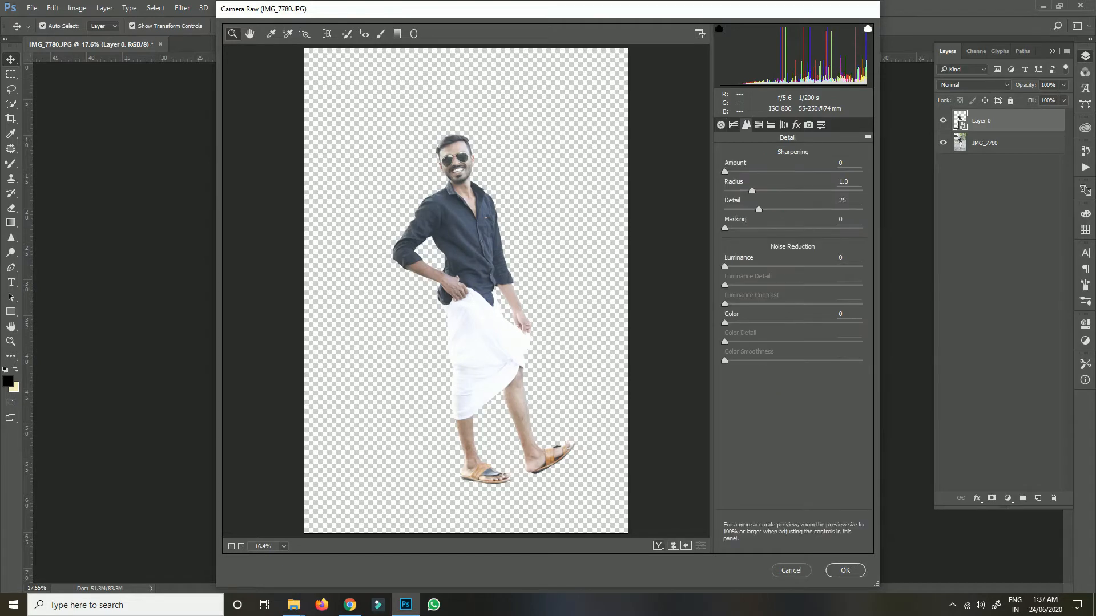
{"action": "left_click_drag", "start_coordinate": [724, 266], "coordinate": [753, 267]}
{"action": "left_click_drag", "start_coordinate": [724, 172], "coordinate": [755, 171]}
{"action": "left_click_drag", "start_coordinate": [724, 228], "coordinate": [778, 270]}
Set the cut-out's exposure to +1.05, contrast +26, highlights -22, clarity +5, vibrance +23 and saturation +21
{"action": "left_click", "coordinate": [721, 125]}
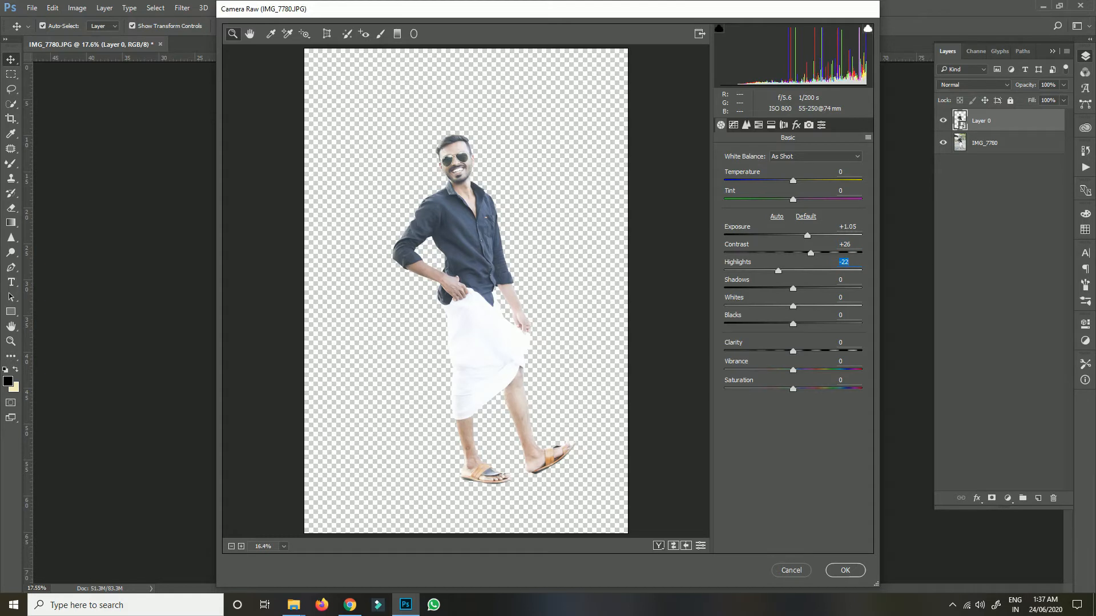
{"action": "left_click_drag", "start_coordinate": [792, 351], "coordinate": [806, 389]}
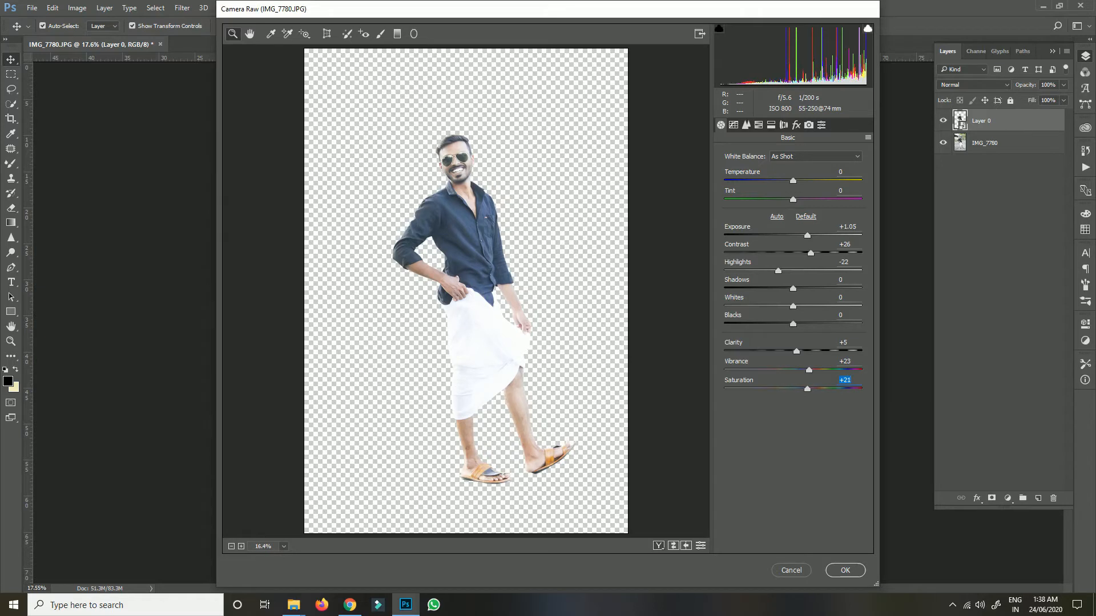
Set noise reduction luminance contrast to 22 and color to 23, and raise HSL luminance of reds to +25 and oranges to +26
{"action": "left_click", "coordinate": [746, 125]}
{"action": "left_click_drag", "start_coordinate": [724, 304], "coordinate": [756, 323]}
{"action": "left_click", "coordinate": [759, 125]}
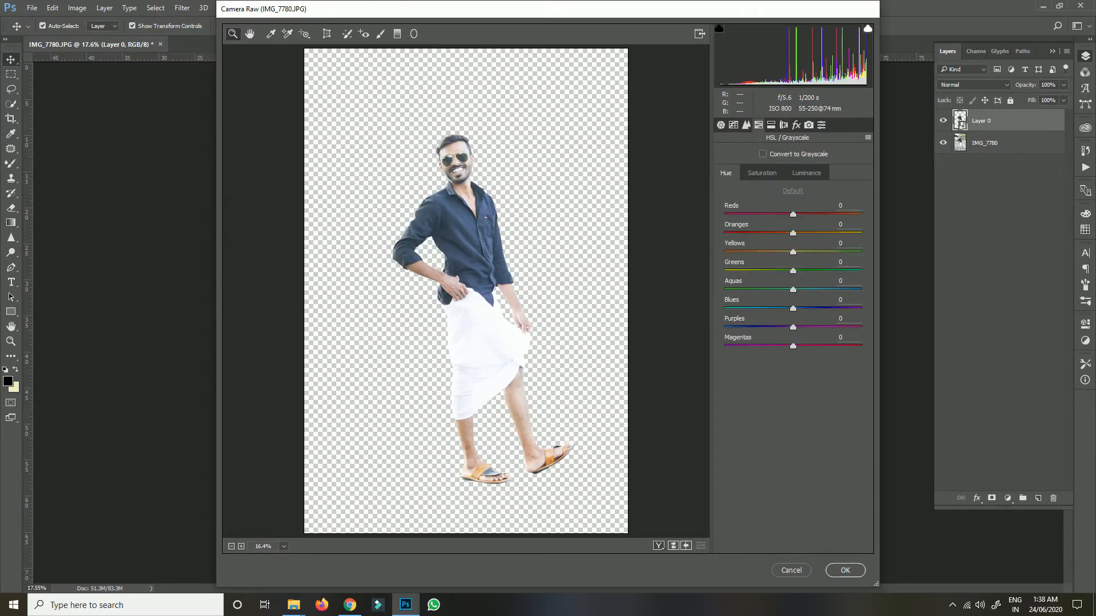
{"action": "left_click", "coordinate": [806, 173]}
{"action": "left_click_drag", "start_coordinate": [793, 214], "coordinate": [810, 233]}
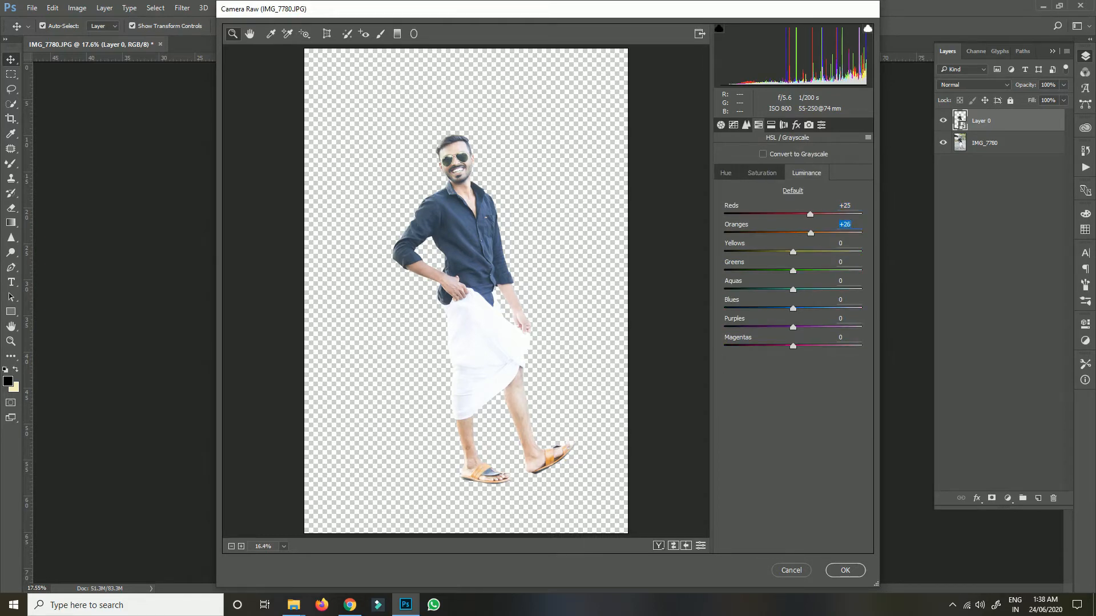
Lower the cut-out's blacks to -42 and slightly reduce its sharpening amount
{"action": "left_click", "coordinate": [721, 125]}
{"action": "left_click_drag", "start_coordinate": [793, 323], "coordinate": [764, 323]}
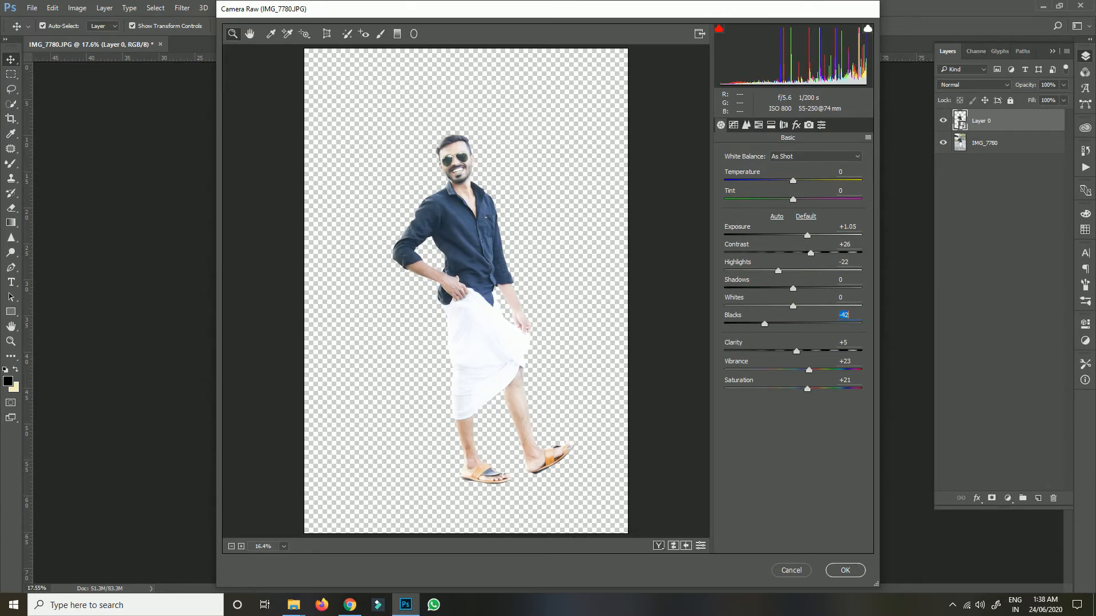
{"action": "left_click", "coordinate": [746, 125]}
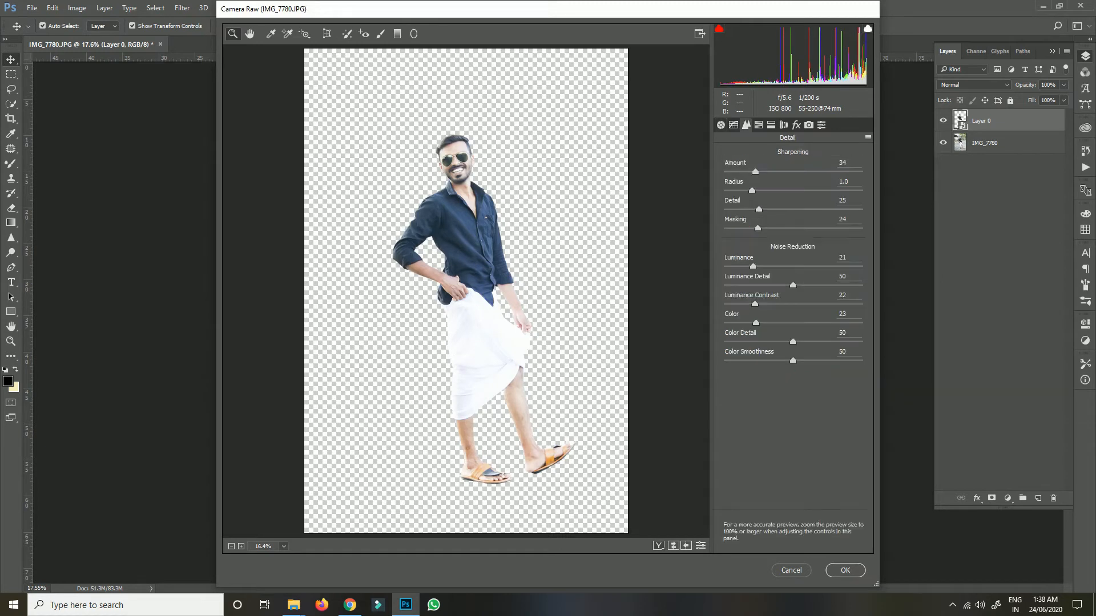
{"action": "left_click_drag", "start_coordinate": [755, 172], "coordinate": [750, 171]}
Set the cut-out's Dehaze amount to +17 and apply the Camera Raw filter
{"action": "left_click", "coordinate": [796, 125]}
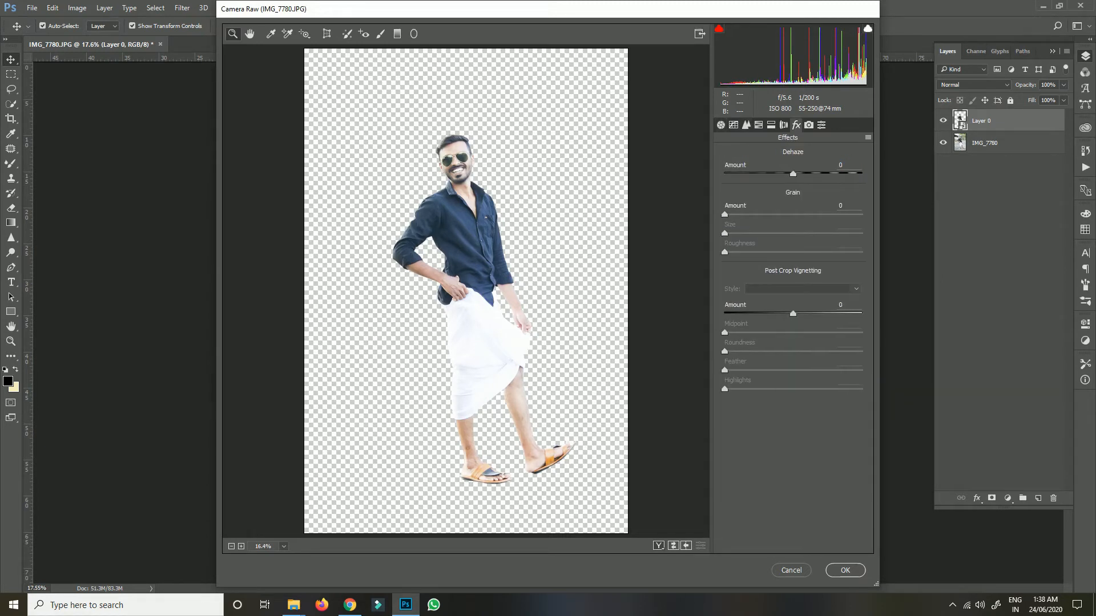
{"action": "left_click_drag", "start_coordinate": [792, 173], "coordinate": [804, 173]}
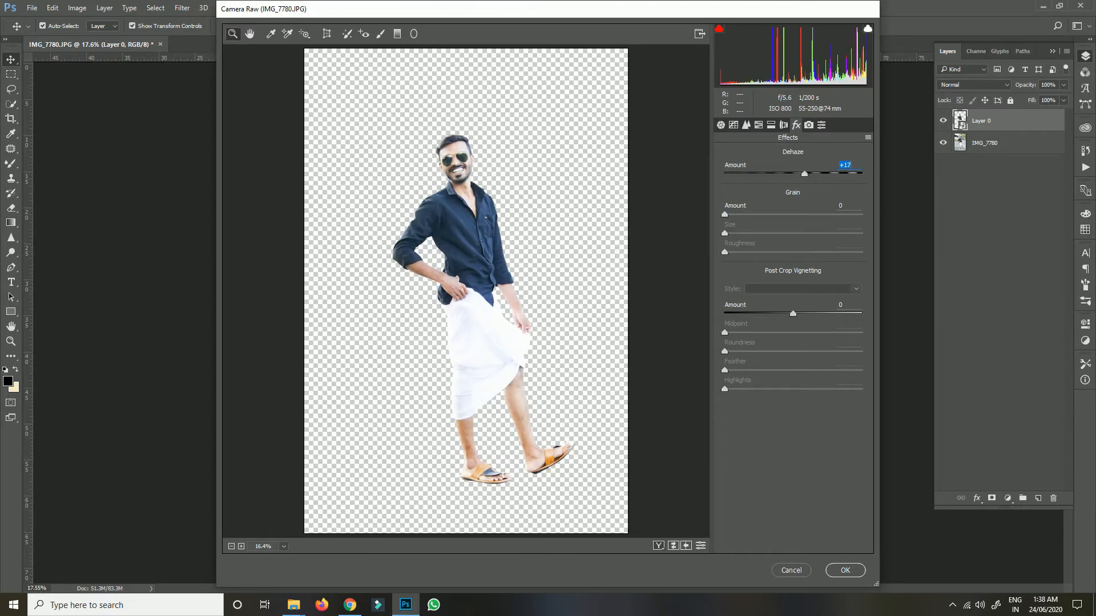
{"action": "key", "text": "Return"}
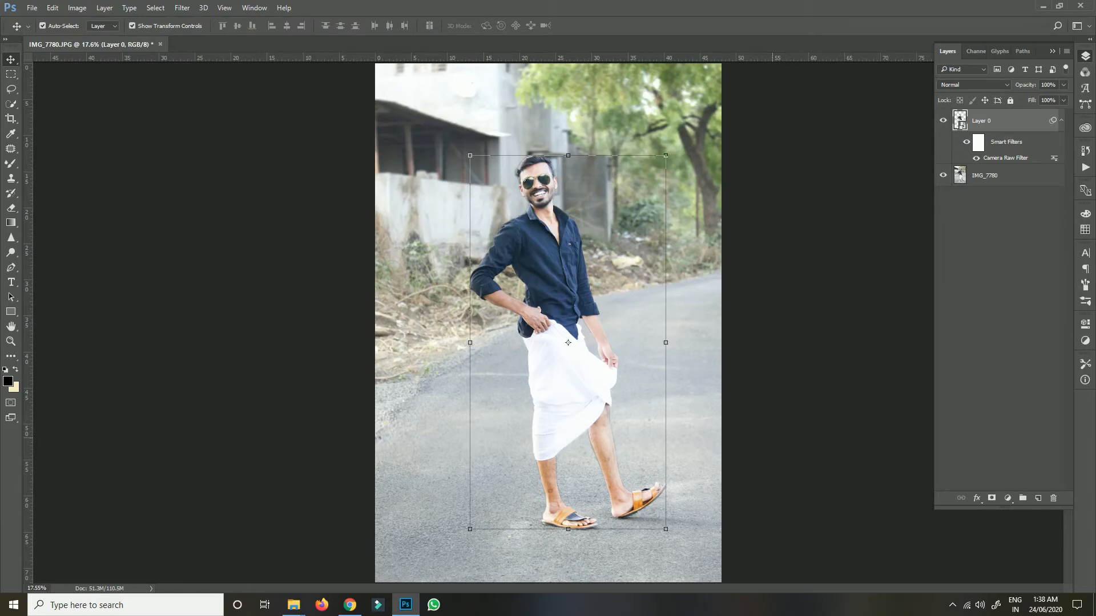
Stamp all visible layers into a new merged layer above the cut-out layer
{"action": "left_click", "coordinate": [1004, 175]}
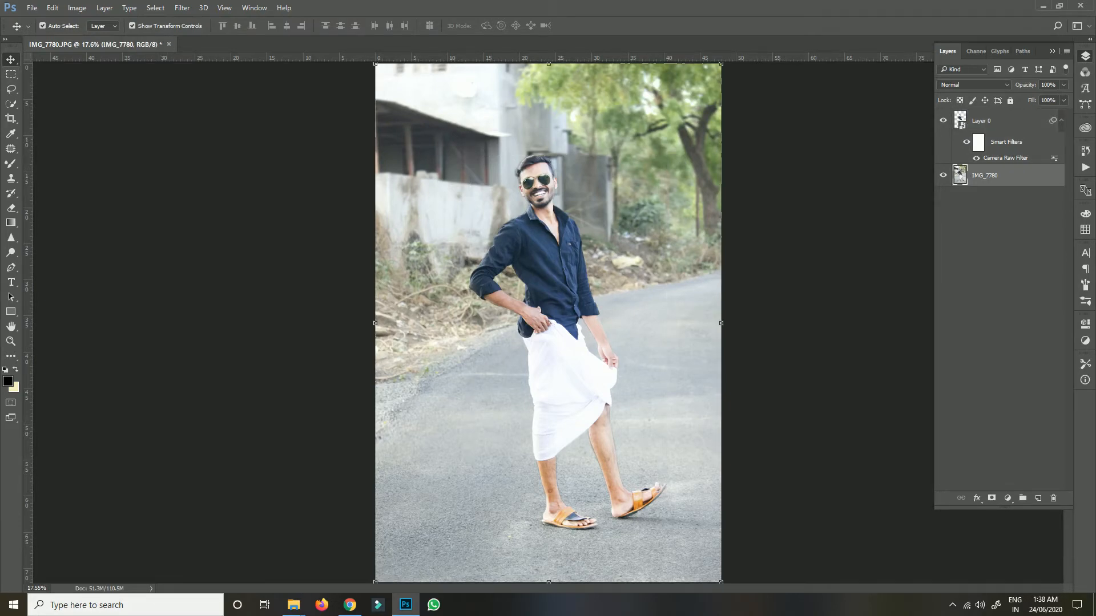
{"action": "left_click", "coordinate": [1005, 121]}
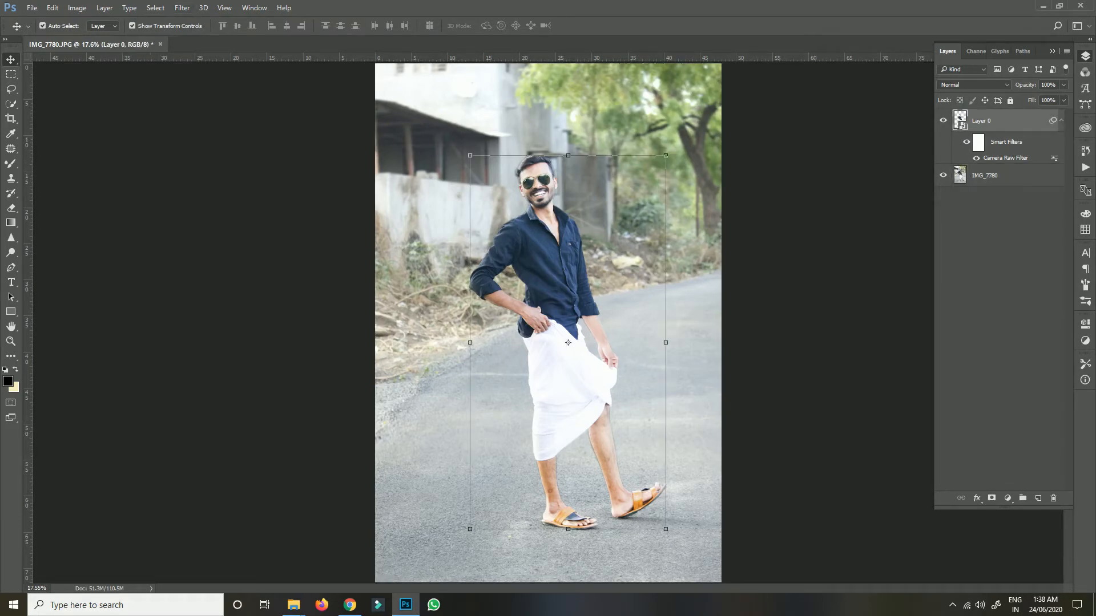
{"action": "key", "text": "ctrl"}
{"action": "key", "text": "ctrl+alt+shift+e"}
Smooth the man's face and neck skin on the merged layer using the Mixer Brush at size 40
{"action": "left_click", "coordinate": [11, 253]}
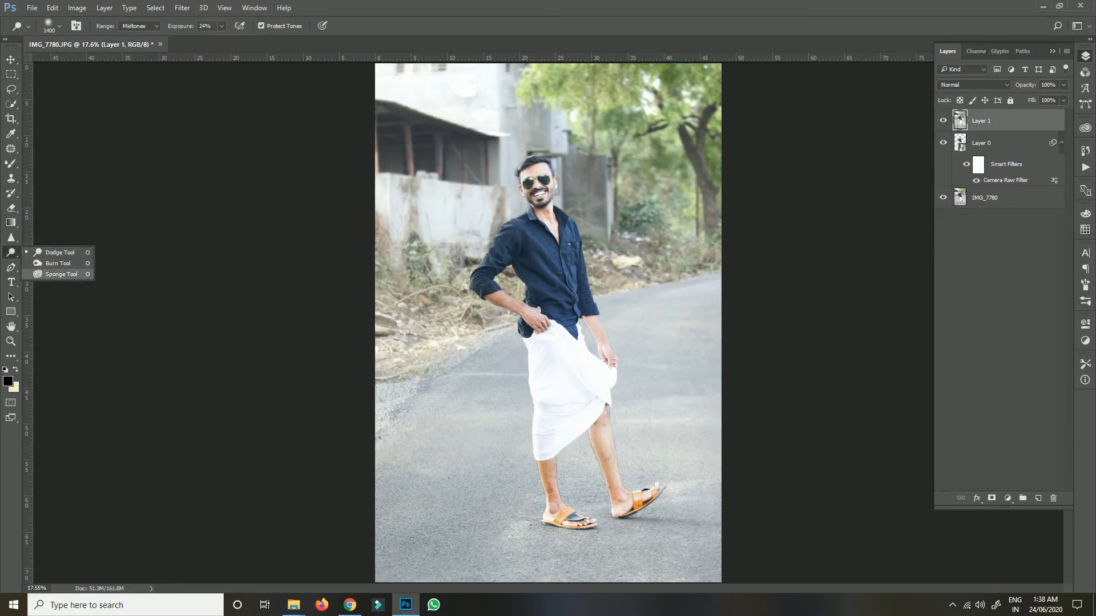
{"action": "left_click", "coordinate": [38, 254]}
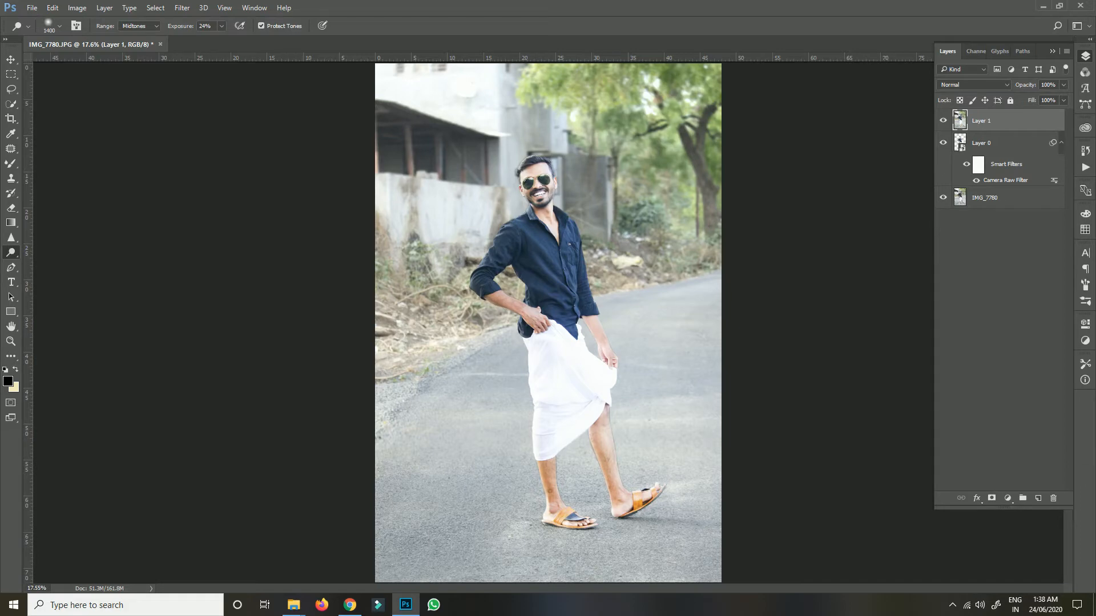
{"action": "left_click", "coordinate": [11, 164]}
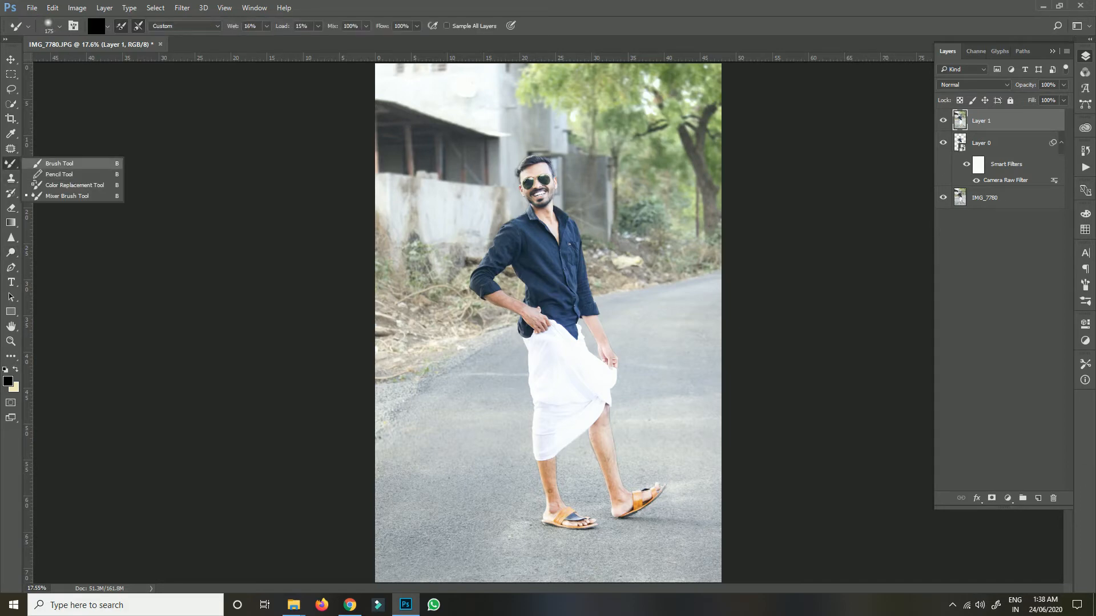
{"action": "left_click", "coordinate": [68, 196]}
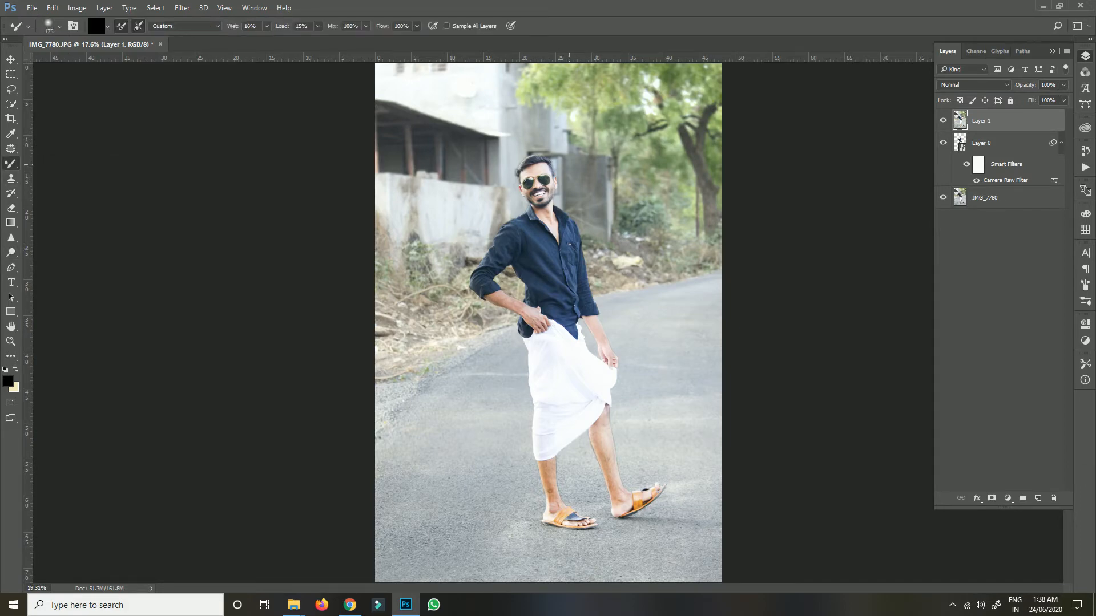
{"action": "scroll", "coordinate": [544, 172], "scroll_direction": "up", "scroll_amount": 10}
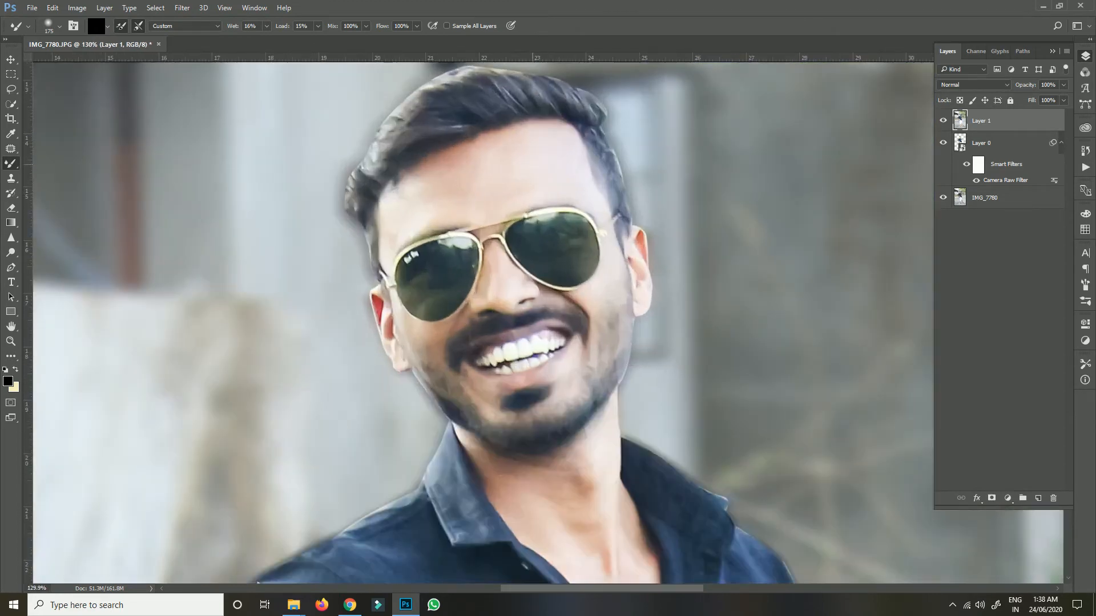
{"action": "key", "text": "bracketleft"}
{"action": "key", "text": "bracketleft"}
{"action": "key", "text": "bracketleft"}
{"action": "key", "text": "bracketleft"}
{"action": "key", "text": "bracketleft"}
{"action": "key", "text": "bracketleft"}
{"action": "key", "text": "bracketleft"}
{"action": "key", "text": "bracketleft"}
{"action": "key", "text": "bracketleft"}
{"action": "key", "text": "bracketleft"}
{"action": "key", "text": "bracketright"}
{"action": "key", "text": "bracketright"}
{"action": "left_click_drag", "start_coordinate": [509, 477], "coordinate": [488, 461]}
{"action": "left_click_drag", "start_coordinate": [600, 463], "coordinate": [569, 280]}
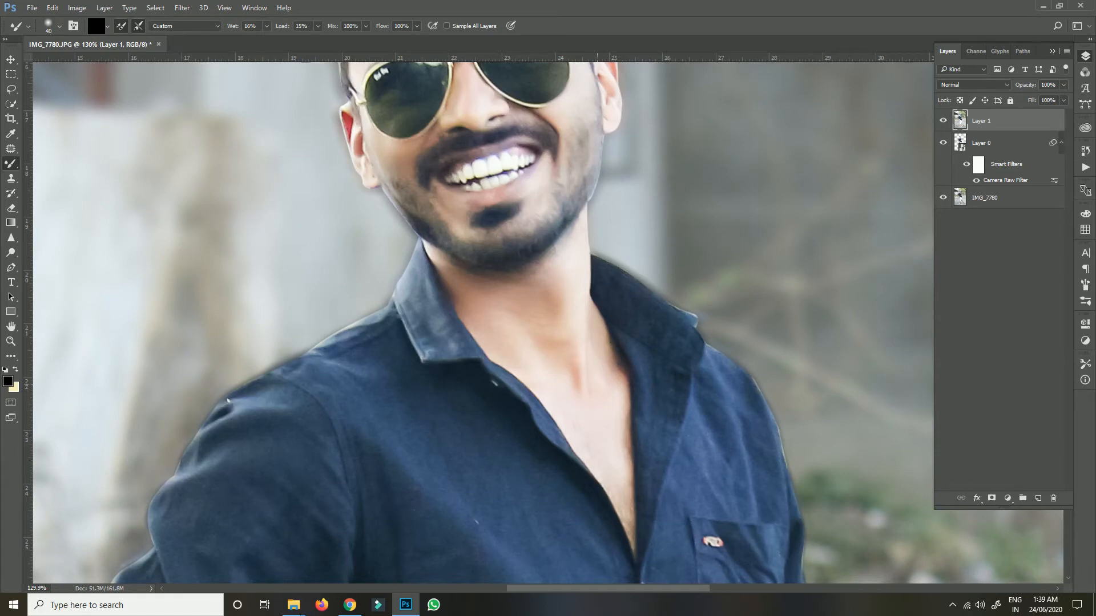
Smooth the skin of the man's arms and hands with the Mixer Brush, enlarging the brush to 150
{"action": "key", "text": "ctrl+0"}
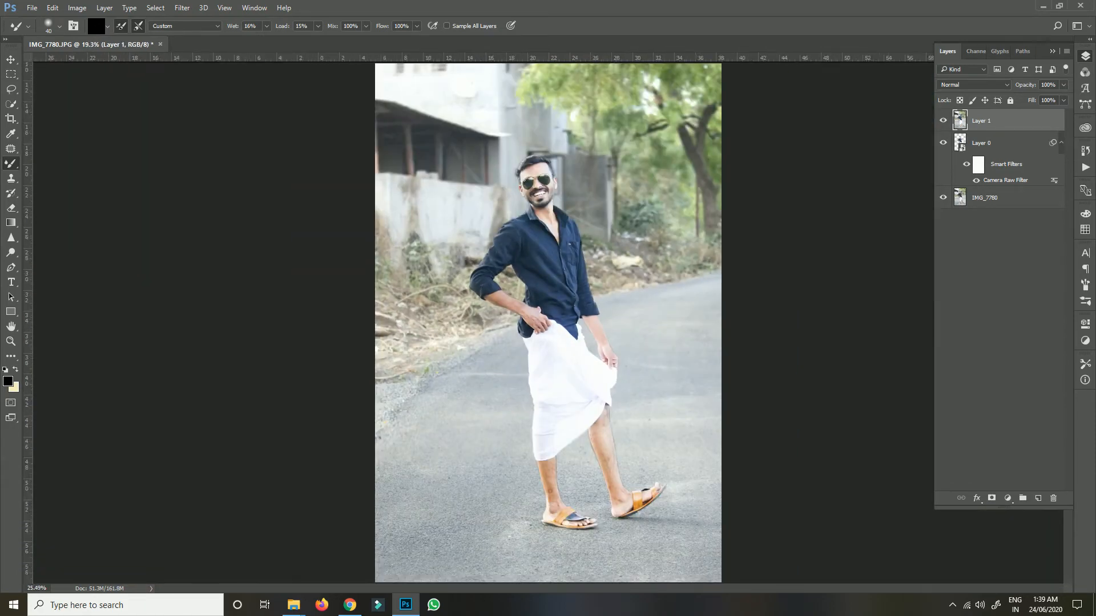
{"action": "scroll", "coordinate": [504, 307], "scroll_direction": "up", "scroll_amount": 7}
{"action": "key", "text": "]"}
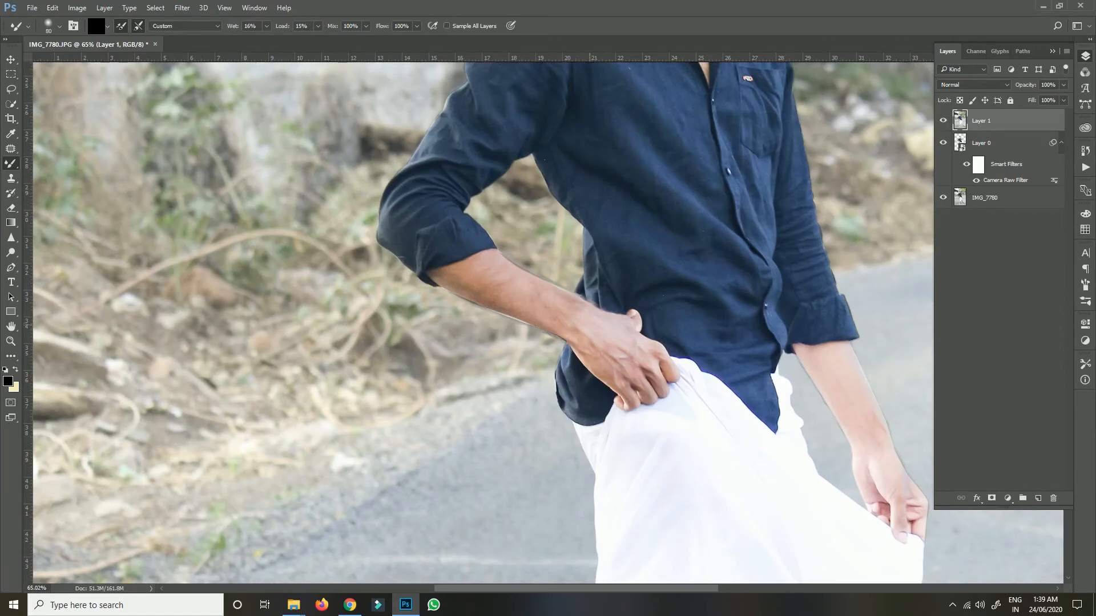
{"action": "key", "text": "bracketright"}
{"action": "key", "text": "bracketright"}
{"action": "key", "text": "bracketright"}
{"action": "key", "text": "bracketright"}
{"action": "key", "text": "bracketright"}
{"action": "key", "text": "bracketright"}
Smooth the skin of the man's legs and feet with the Mixer Brush, reducing the brush to 70
{"action": "scroll", "coordinate": [485, 319], "scroll_direction": "down", "scroll_amount": 10}
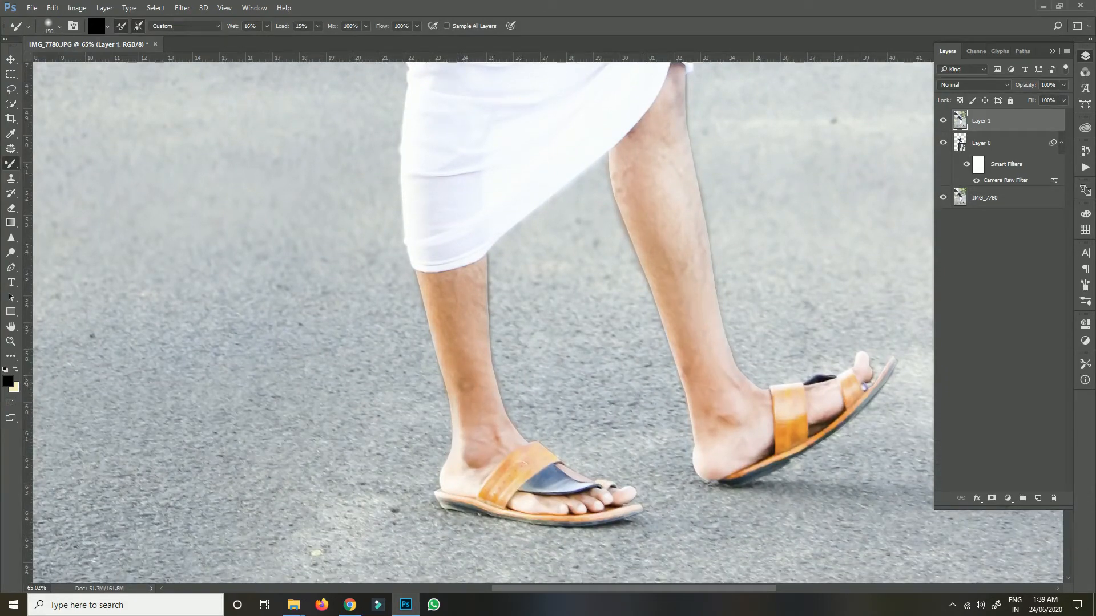
{"action": "key", "text": "bracketleft"}
{"action": "key", "text": "bracketleft"}
{"action": "key", "text": "bracketleft"}
{"action": "key", "text": "ctrl+0"}
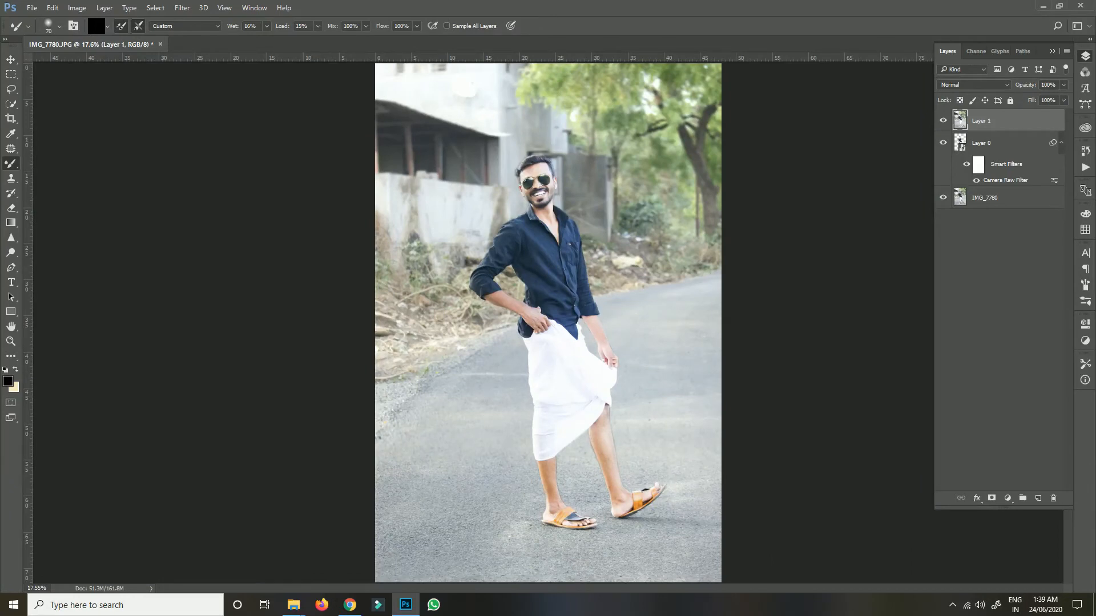
Open the merged layer in Camera Raw and set sharpening amount 49, masking 25 and luminance noise reduction 24
{"action": "key", "text": "v"}
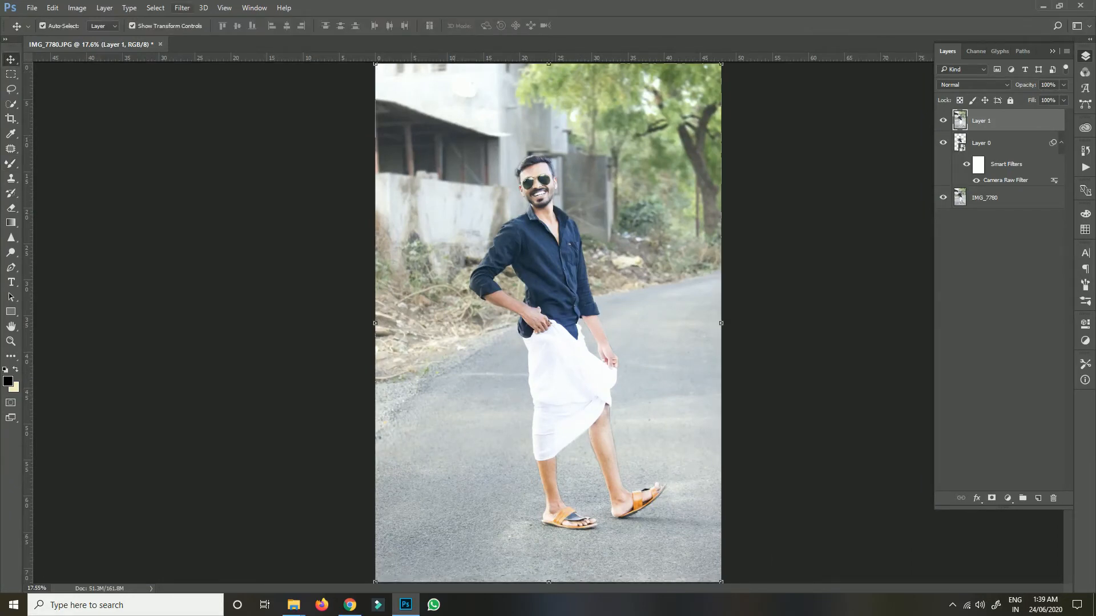
{"action": "left_click", "coordinate": [182, 8]}
{"action": "left_click", "coordinate": [212, 75]}
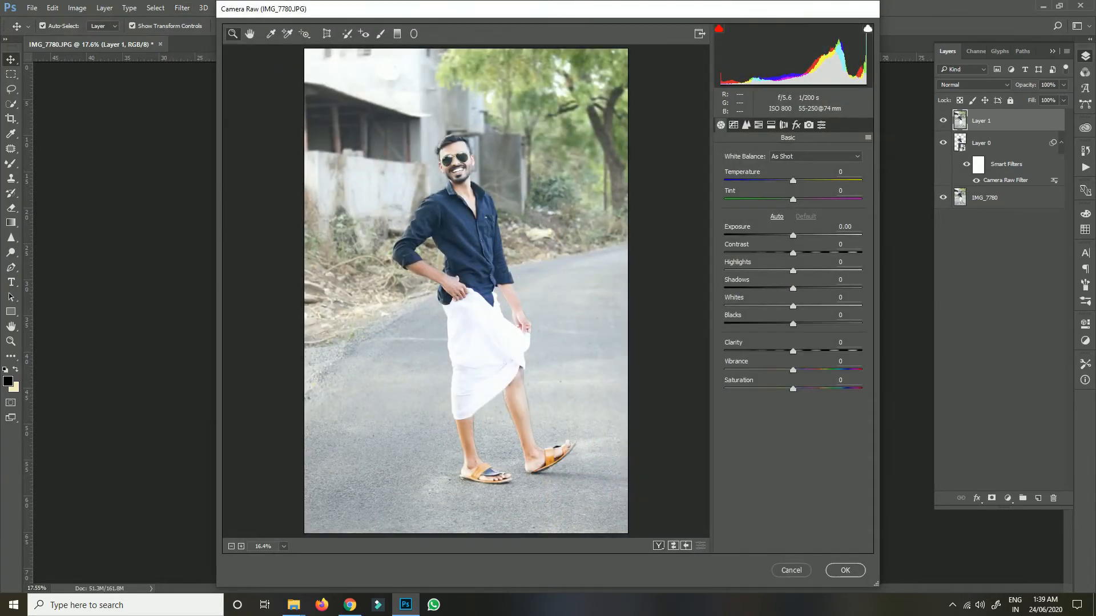
{"action": "left_click", "coordinate": [746, 125]}
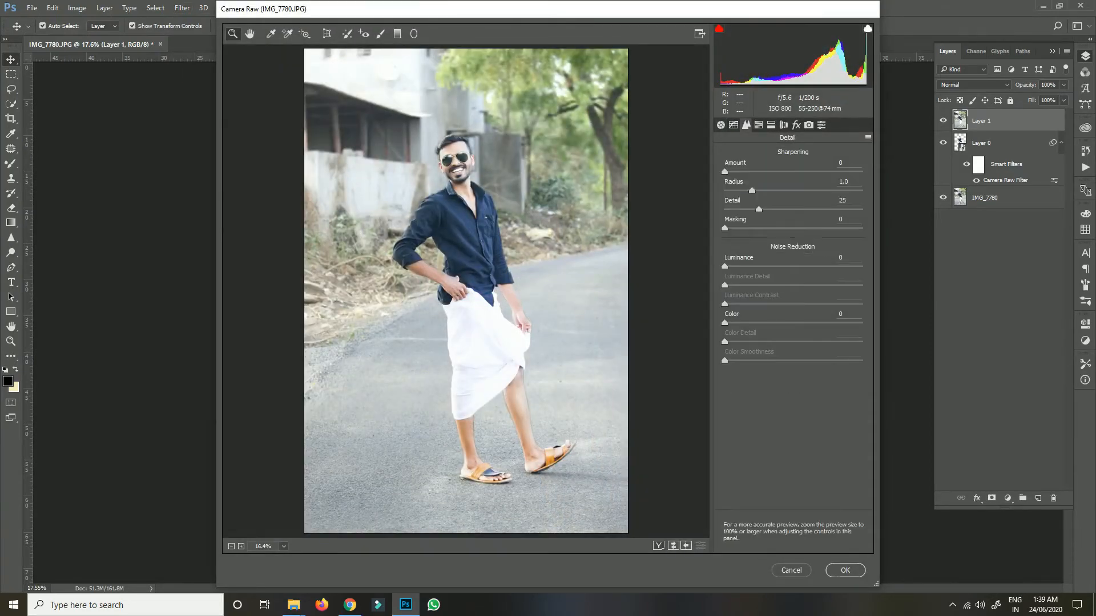
{"action": "left_click_drag", "start_coordinate": [724, 266], "coordinate": [758, 267]}
{"action": "left_click_drag", "start_coordinate": [724, 228], "coordinate": [758, 229]}
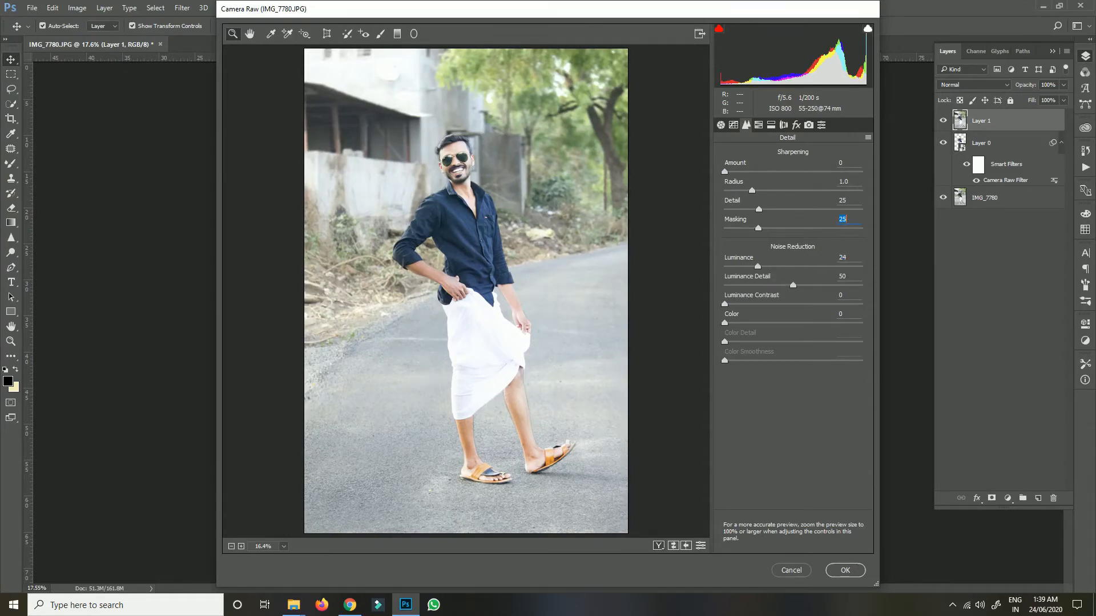
{"action": "left_click_drag", "start_coordinate": [725, 171], "coordinate": [769, 171]}
Set the merged layer's exposure to -0.05, contrast +22, shadows +15, clarity +3, vibrance +21 and saturation +15, and fine-tune the temperature
{"action": "left_click", "coordinate": [733, 125]}
{"action": "left_click", "coordinate": [720, 125]}
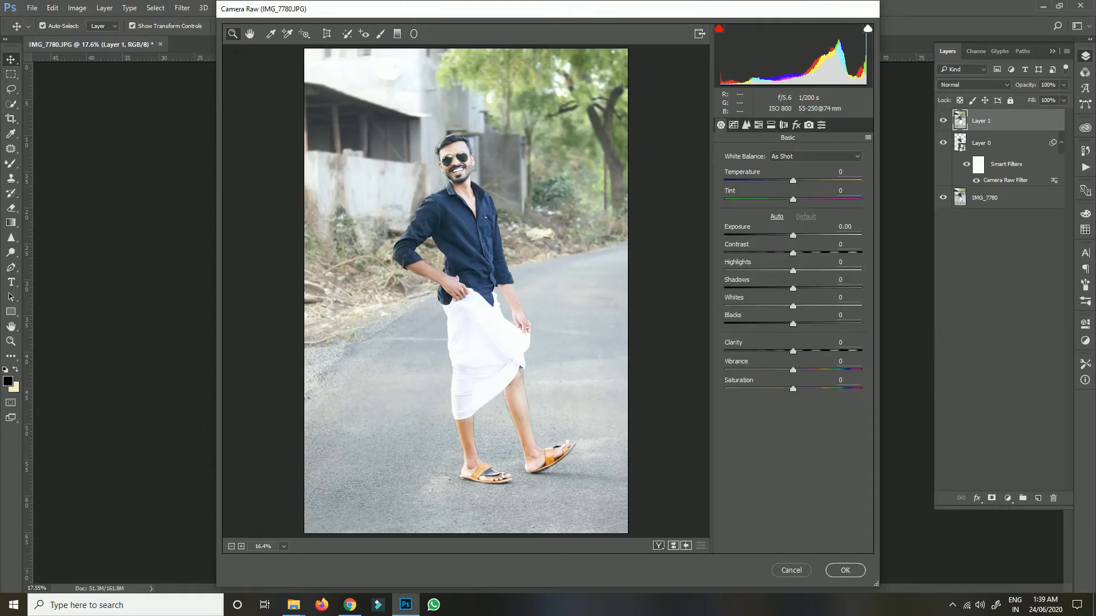
{"action": "left_click_drag", "start_coordinate": [793, 235], "coordinate": [803, 288]}
{"action": "left_click_drag", "start_coordinate": [793, 351], "coordinate": [802, 389]}
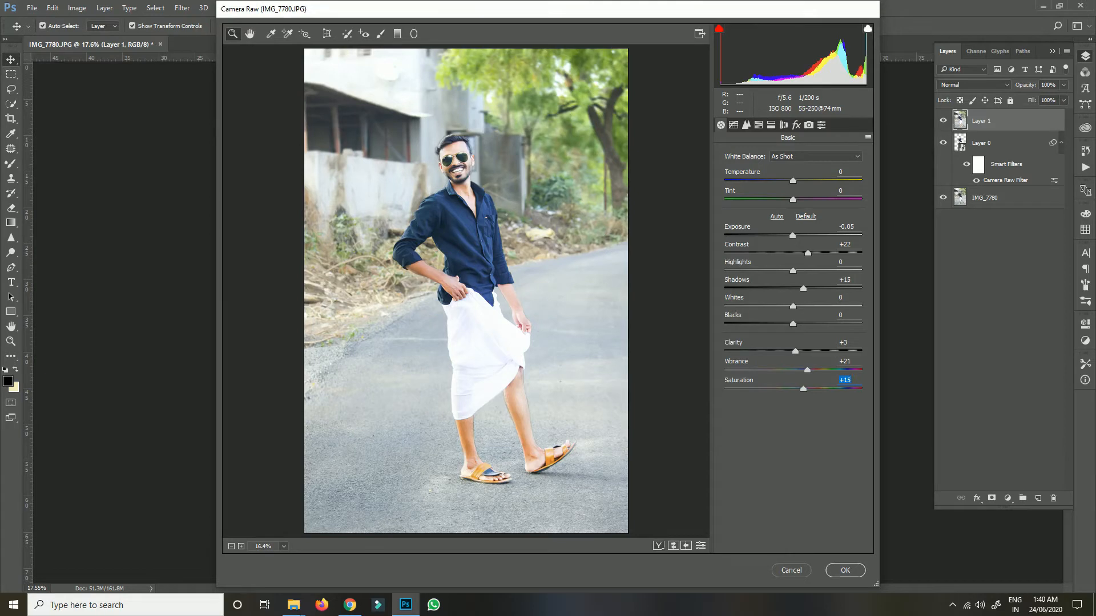
{"action": "left_click_drag", "start_coordinate": [793, 181], "coordinate": [793, 180]}
{"action": "key", "text": "Down"}
Set the merged layer's noise reduction luminance contrast to 23 and color to 29
{"action": "left_click", "coordinate": [746, 125]}
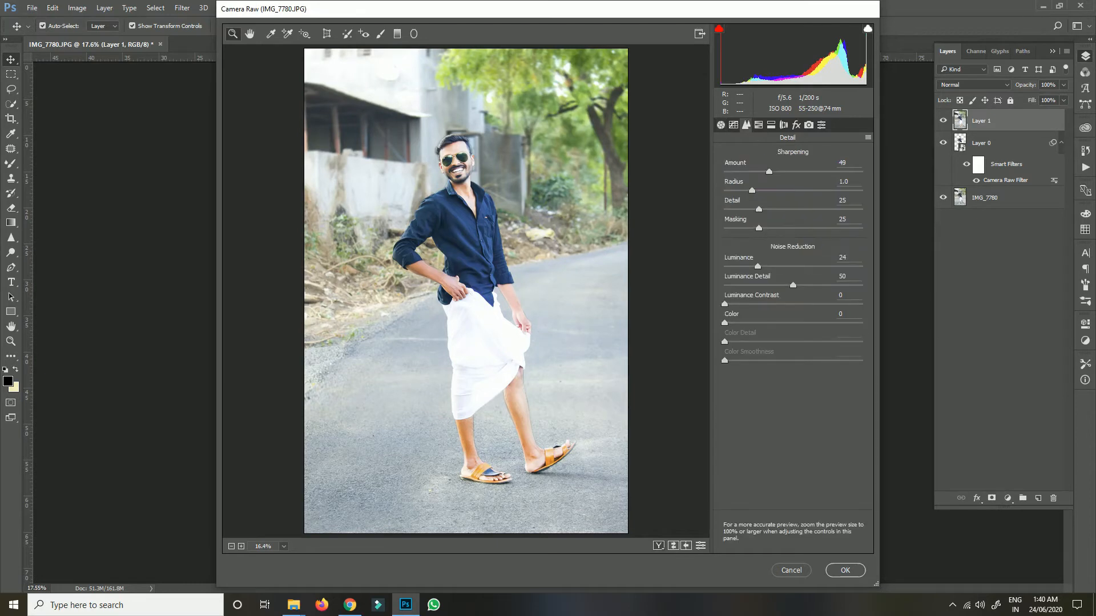
{"action": "left_click", "coordinate": [755, 304]}
{"action": "type", "text": "29"}
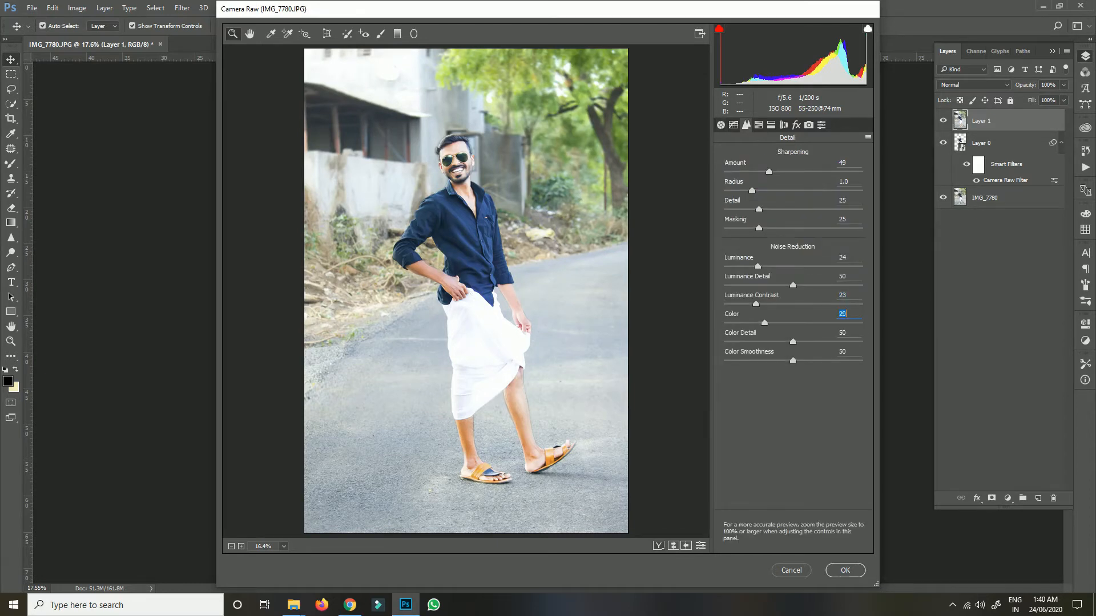
Set HSL luminance of oranges to +13 and blues to -67, and slightly raise purples and magentas
{"action": "left_click", "coordinate": [759, 125]}
{"action": "left_click_drag", "start_coordinate": [793, 233], "coordinate": [801, 232]}
{"action": "left_click_drag", "start_coordinate": [792, 309], "coordinate": [747, 308]}
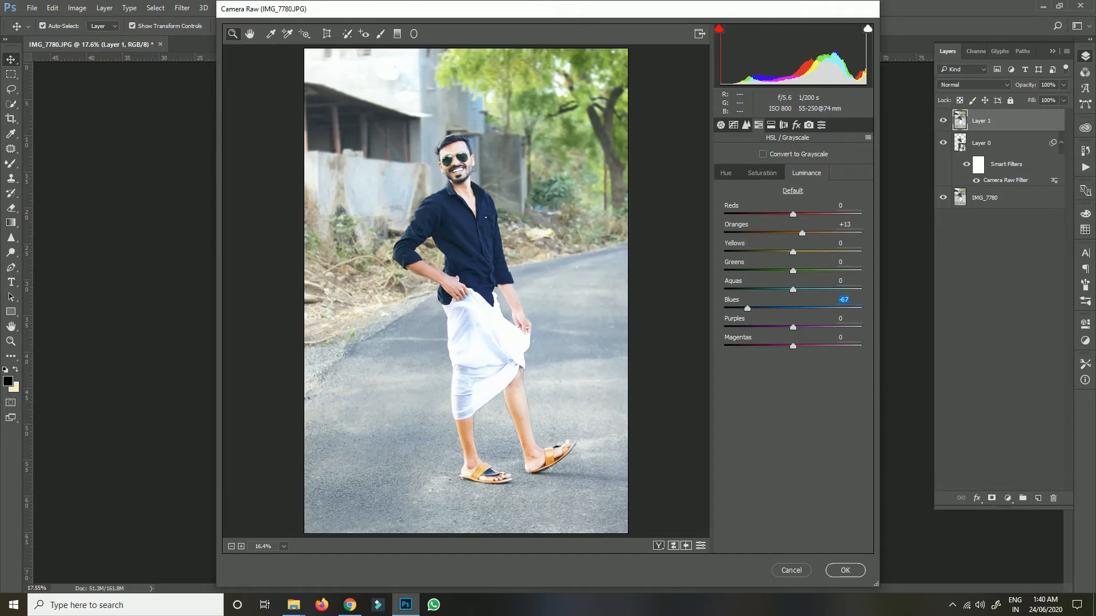
{"action": "left_click_drag", "start_coordinate": [792, 327], "coordinate": [799, 347]}
Add a Highlight Priority post-crop vignette with amount -18 and raised highlights, and apply the Camera Raw filter
{"action": "left_click", "coordinate": [771, 125]}
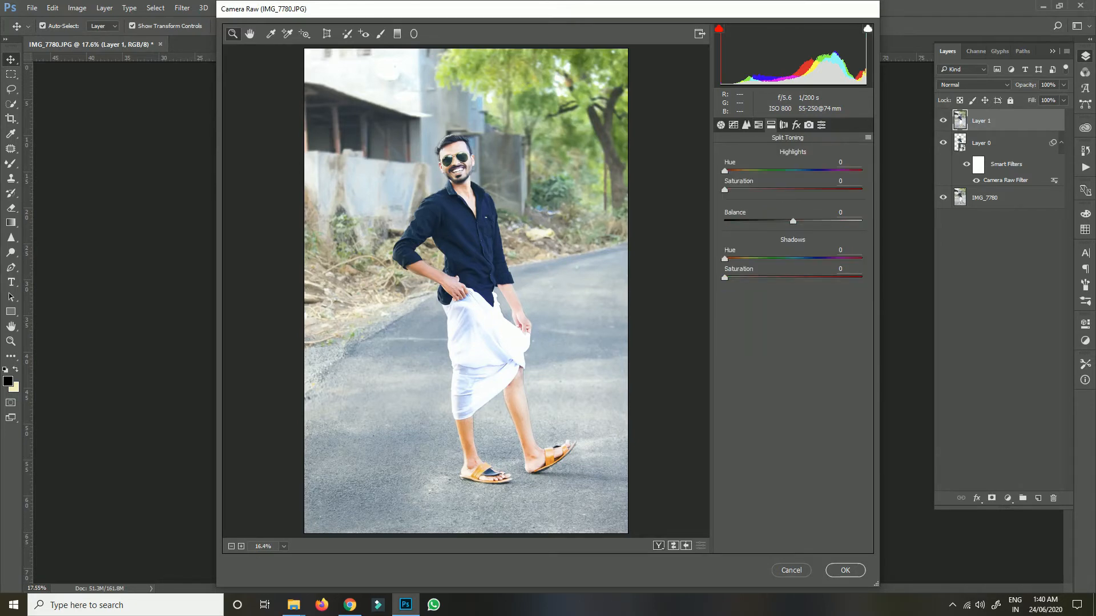
{"action": "left_click", "coordinate": [796, 125]}
{"action": "left_click", "coordinate": [784, 125]}
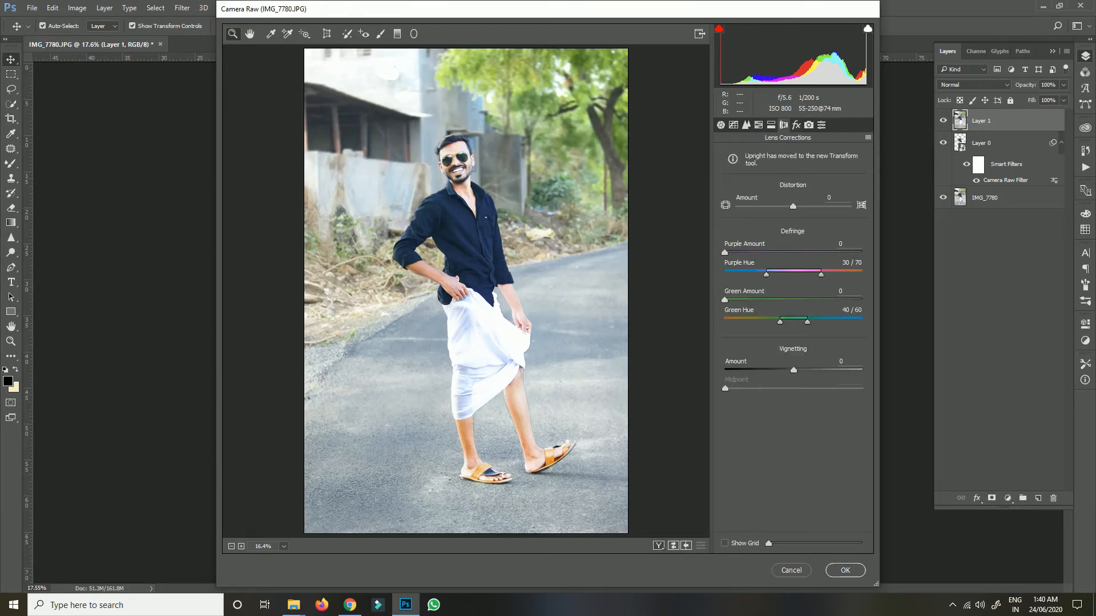
{"action": "left_click", "coordinate": [796, 125]}
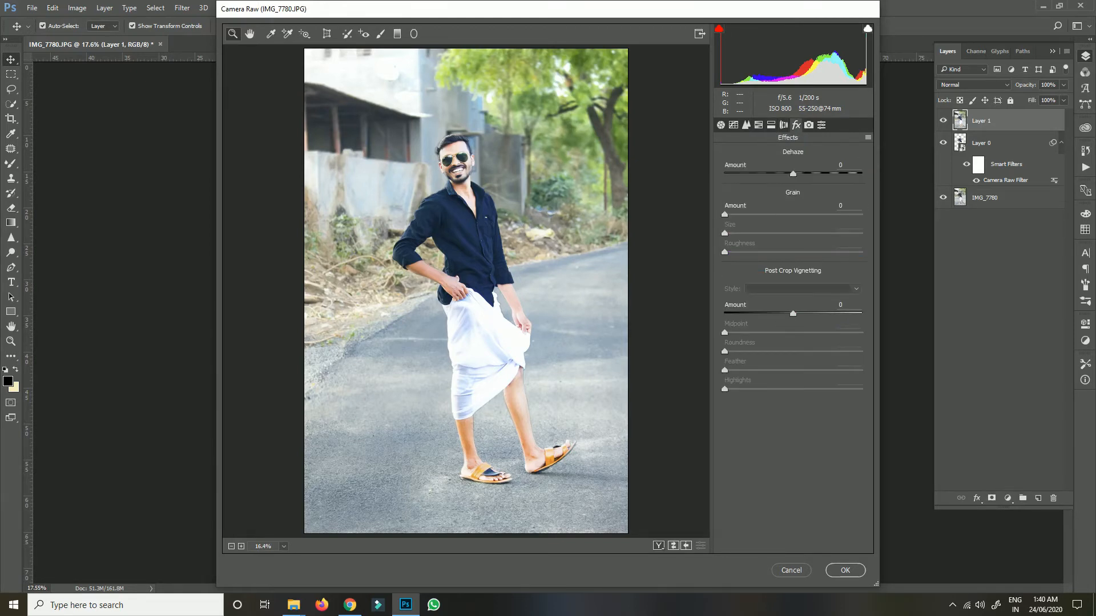
{"action": "left_click_drag", "start_coordinate": [793, 314], "coordinate": [773, 314]}
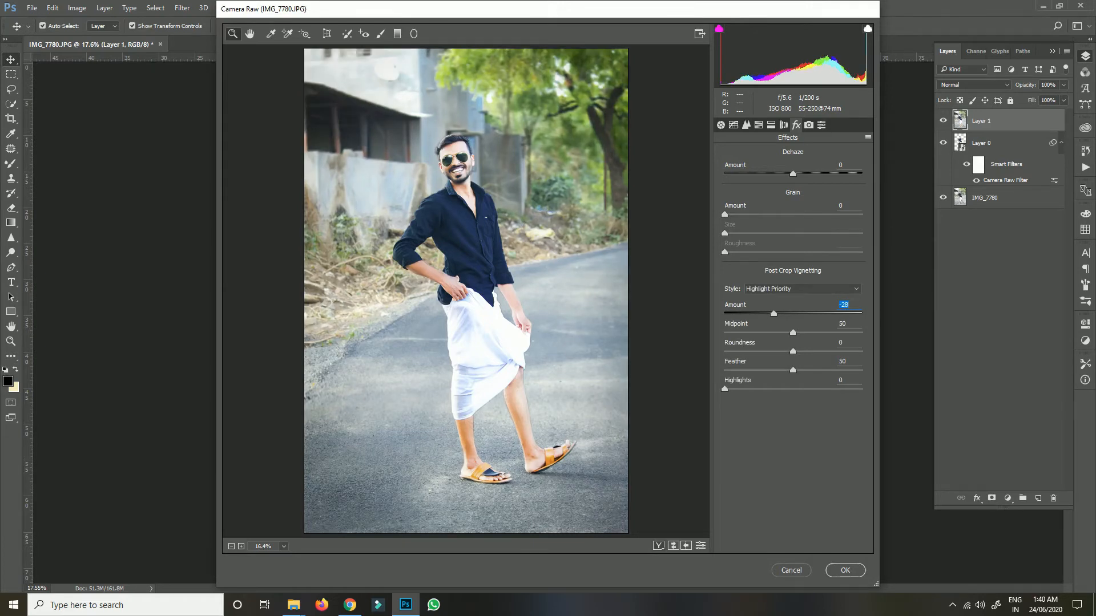
{"action": "key", "text": "shift+Up"}
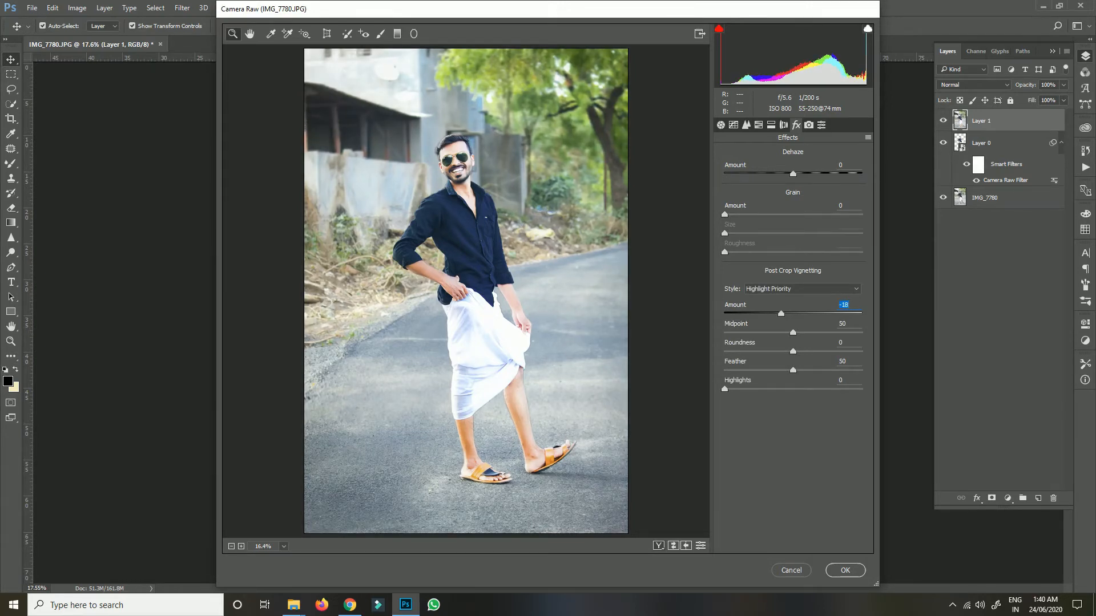
{"action": "left_click_drag", "start_coordinate": [725, 389], "coordinate": [747, 390]}
{"action": "key", "text": "Return"}
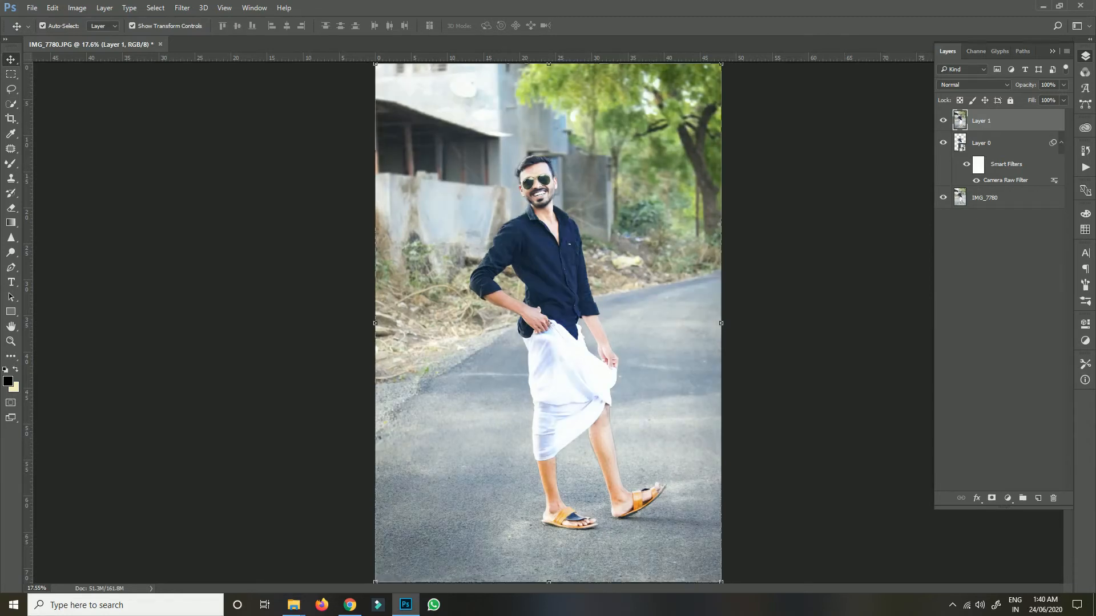
Run the "black and White" action from the sb set on the merged layer, continuing past the unavailable command
{"action": "left_click", "coordinate": [1084, 167]}
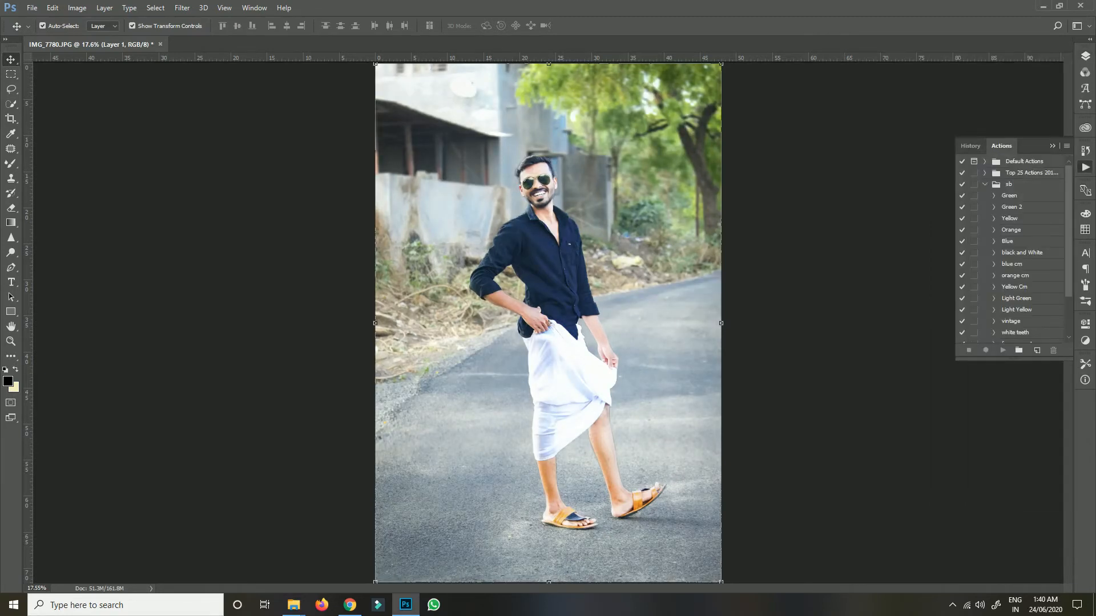
{"action": "left_click", "coordinate": [1021, 253]}
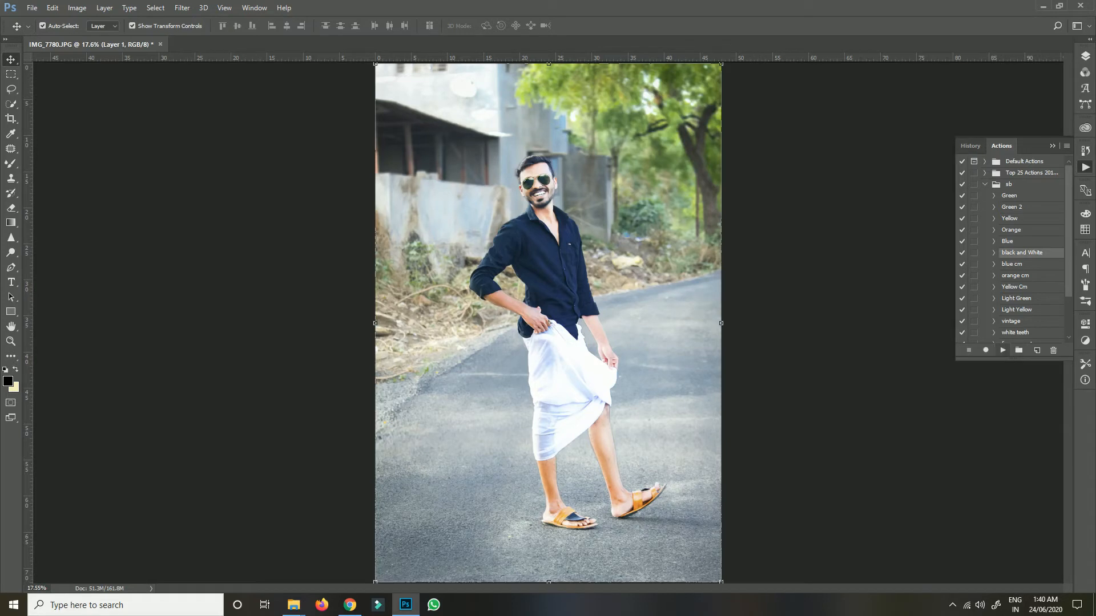
{"action": "left_click", "coordinate": [1003, 350]}
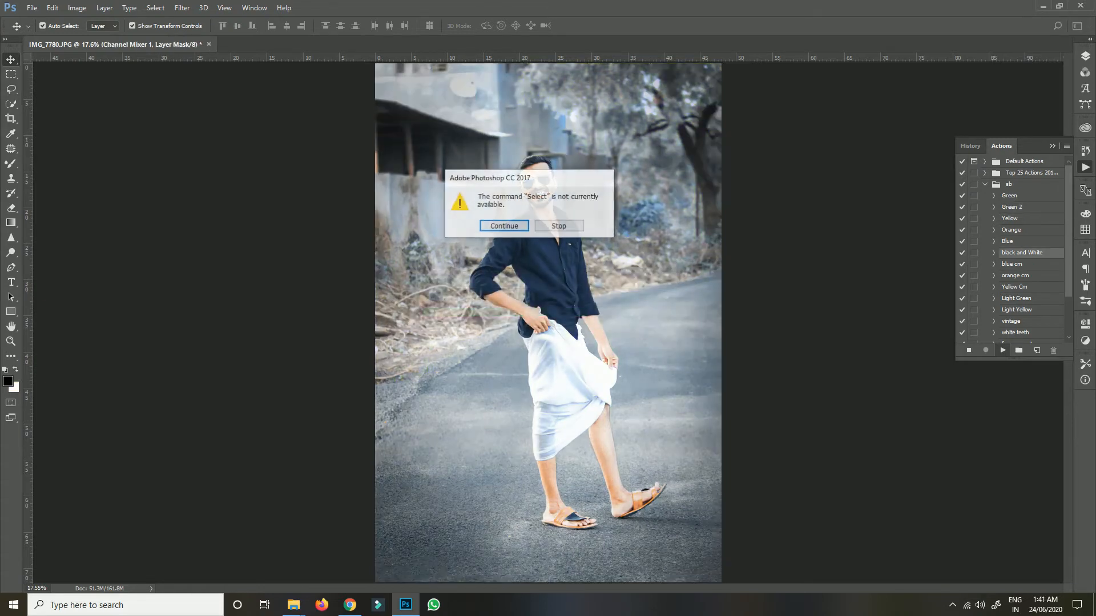
{"action": "key", "text": "Return"}
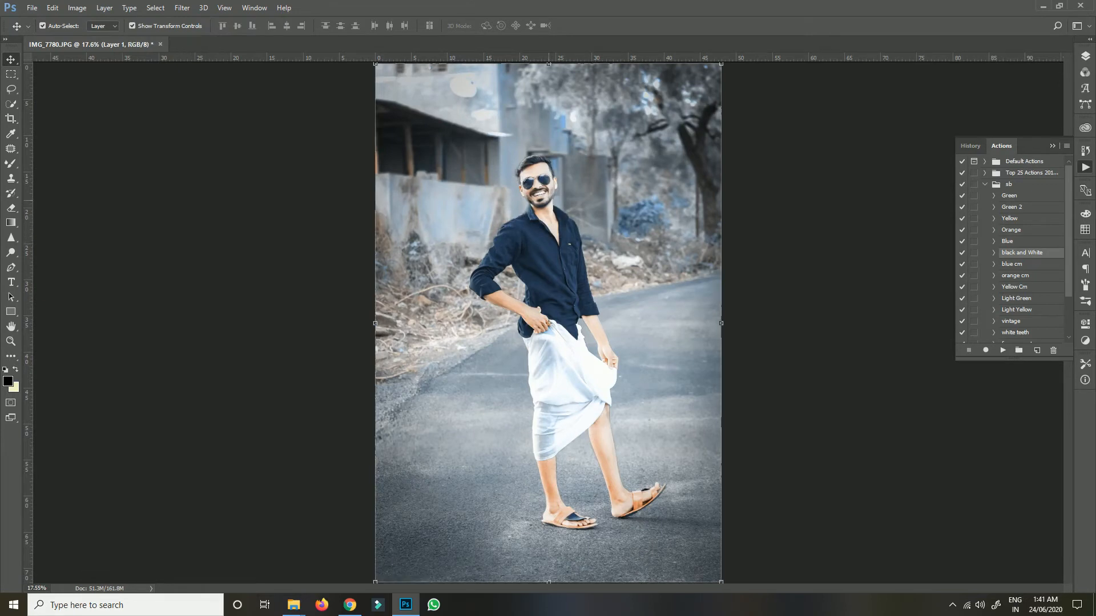
Switch to Chrome and run a Google search for "rowdy" in a new tab
{"action": "left_click", "coordinate": [350, 605]}
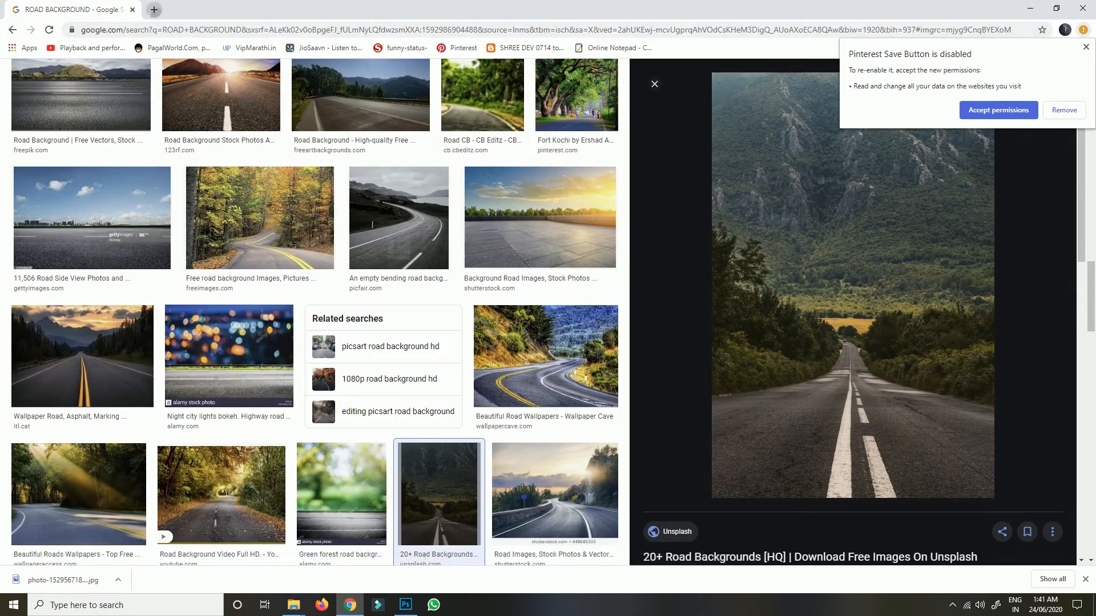
{"action": "left_click", "coordinate": [154, 10]}
{"action": "left_click", "coordinate": [485, 239]}
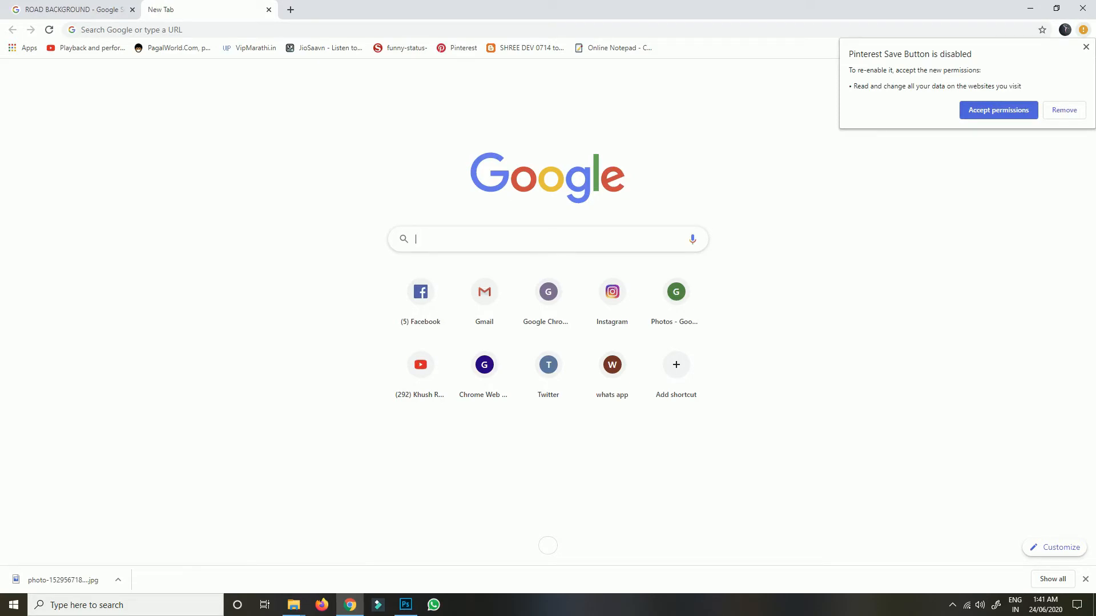
{"action": "type", "text": "rowdy"}
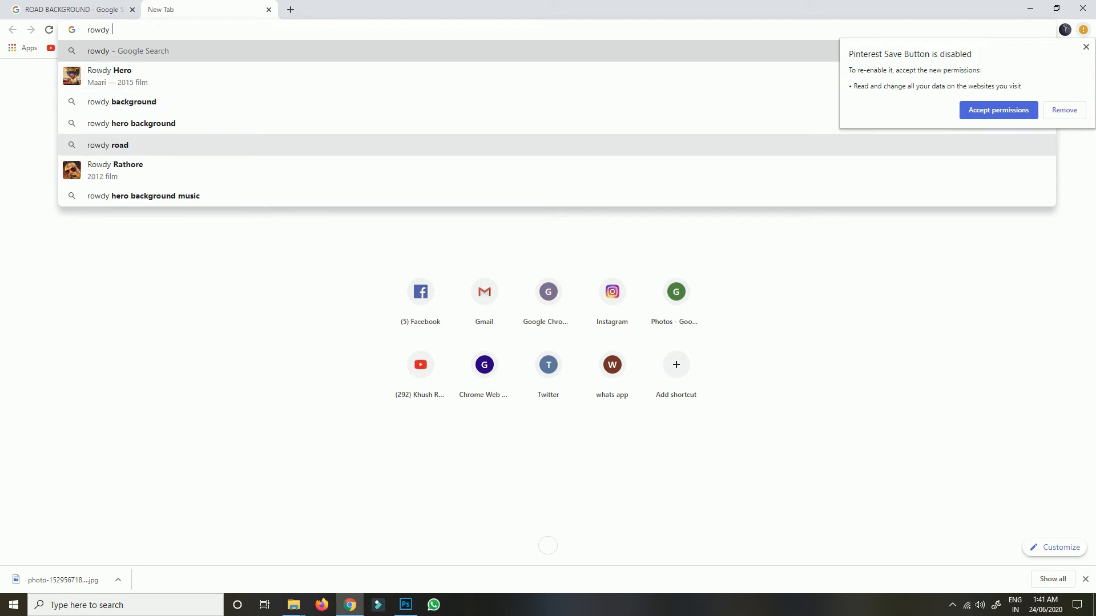
{"action": "key", "text": "Return"}
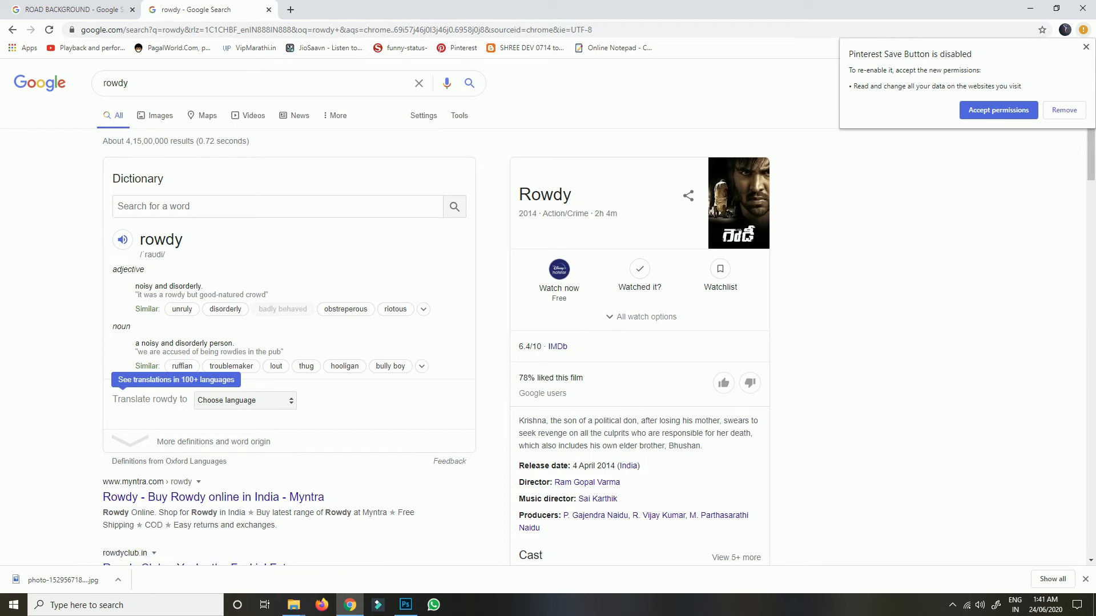
Refine the Google search to "rowdy png"
{"action": "left_click", "coordinate": [188, 83]}
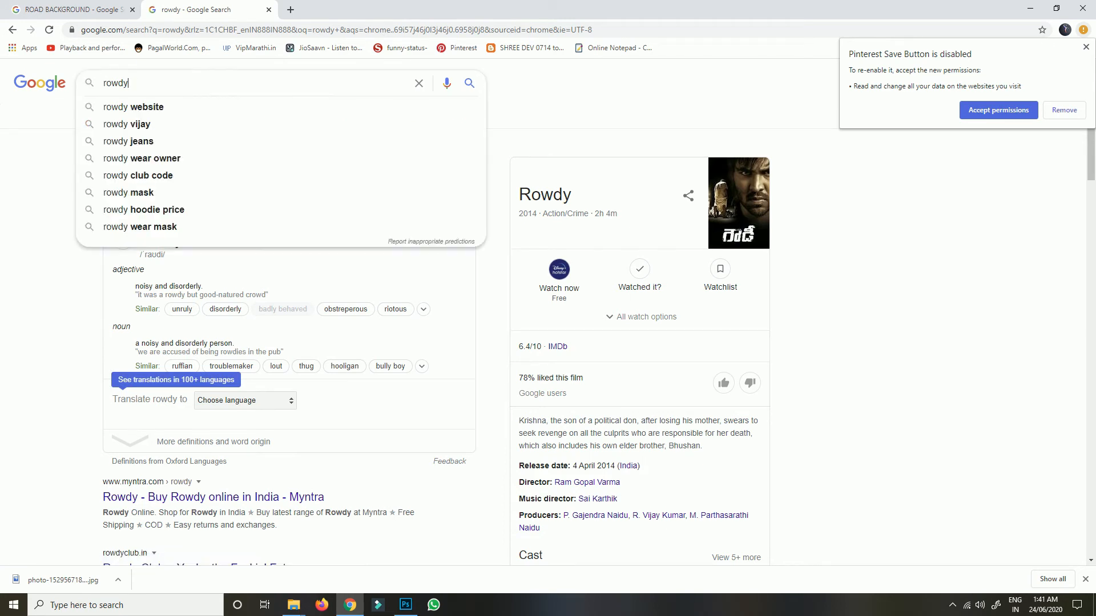
{"action": "type", "text": "n"}
{"action": "key", "text": "BackSpace"}
{"action": "key", "text": "BackSpace"}
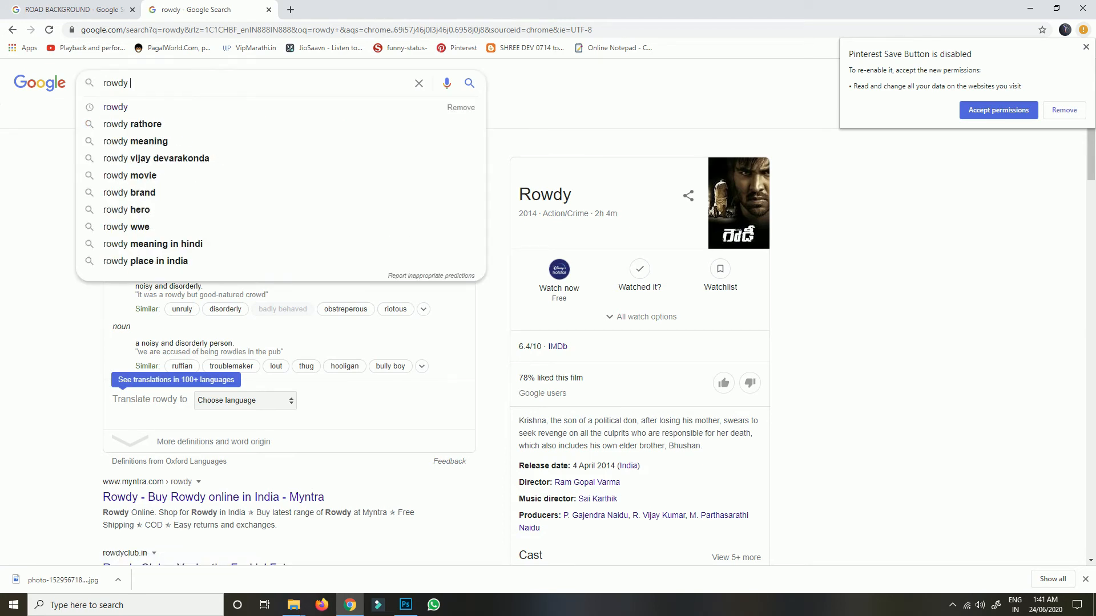
{"action": "type", "text": "png"}
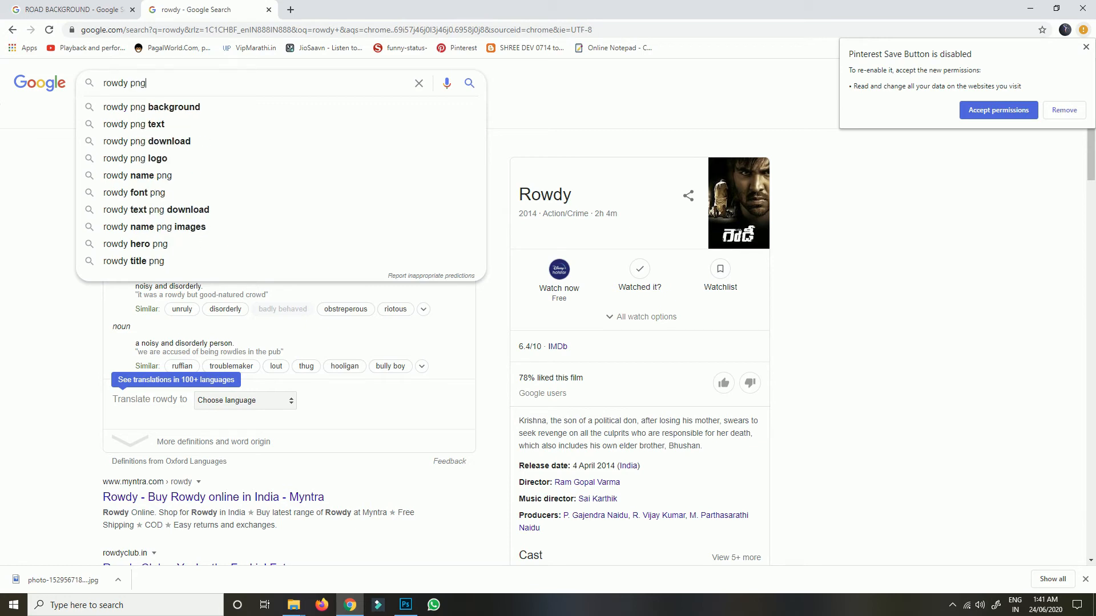
{"action": "key", "text": "Return"}
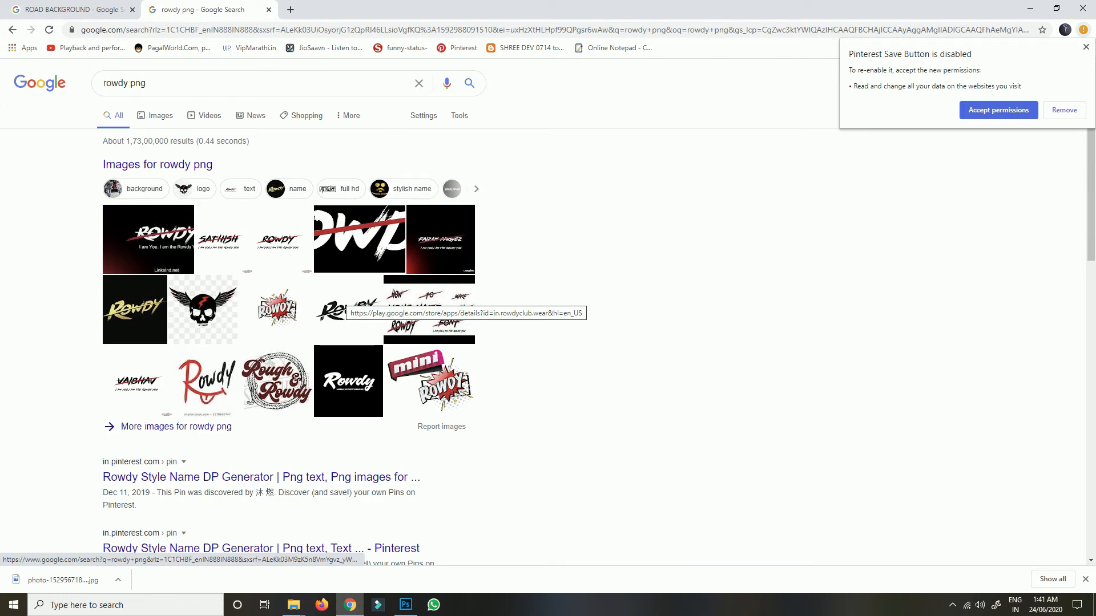
Find the white brush-style ROWDY lettering on black from Amazon.com in the image results and save it to the Desktop as a JPEG
{"action": "left_click", "coordinate": [341, 304]}
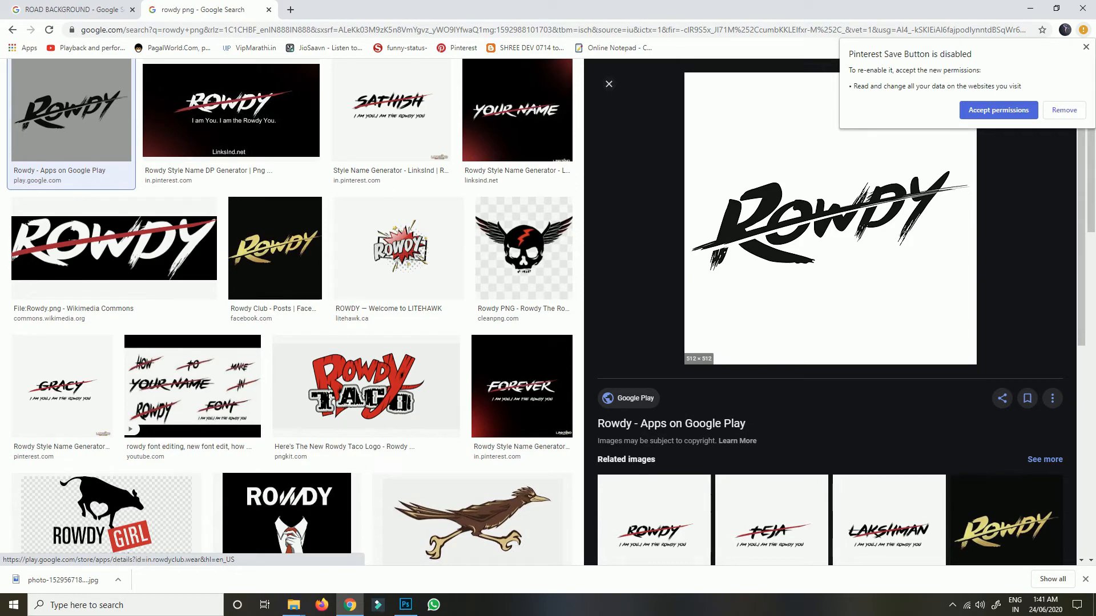
{"action": "scroll", "coordinate": [830, 314], "scroll_direction": "down", "scroll_amount": 2}
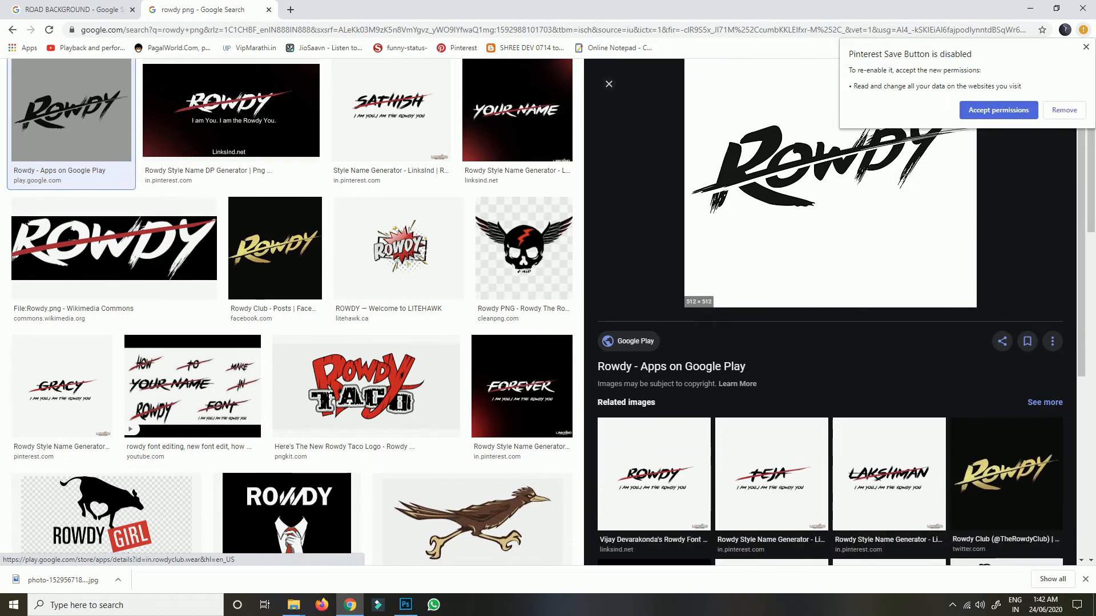
{"action": "scroll", "coordinate": [830, 314], "scroll_direction": "down", "scroll_amount": 2}
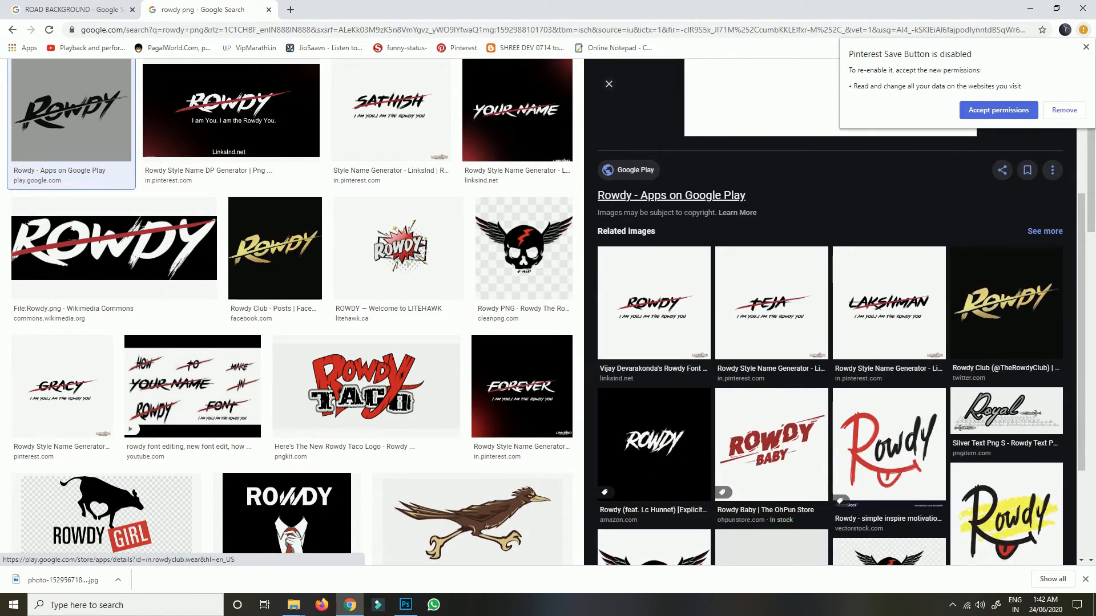
{"action": "left_click", "coordinate": [653, 442]}
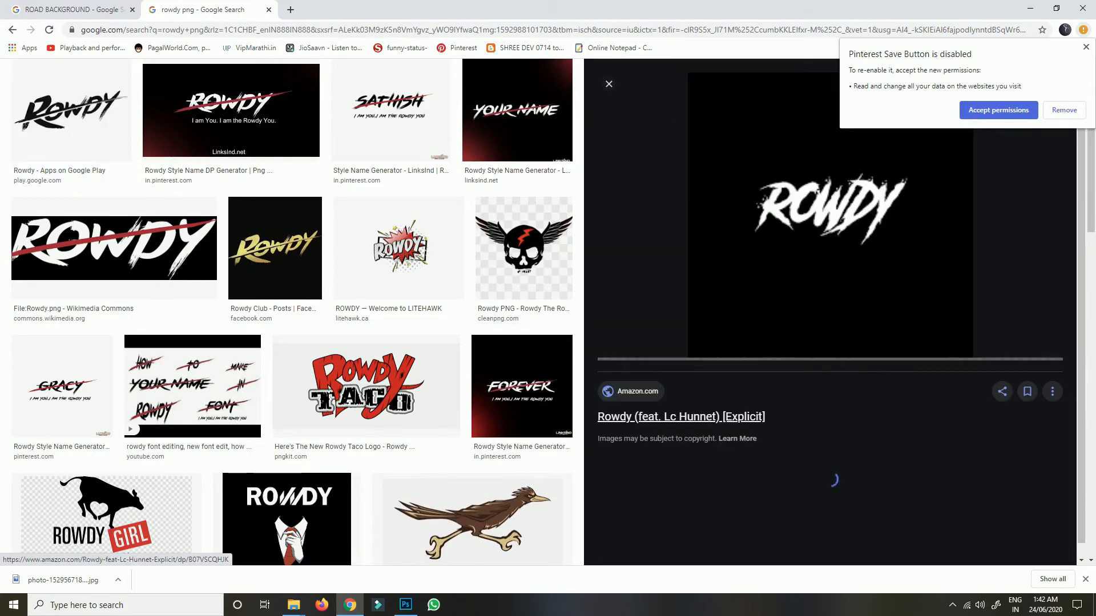
{"action": "right_click", "coordinate": [809, 176]}
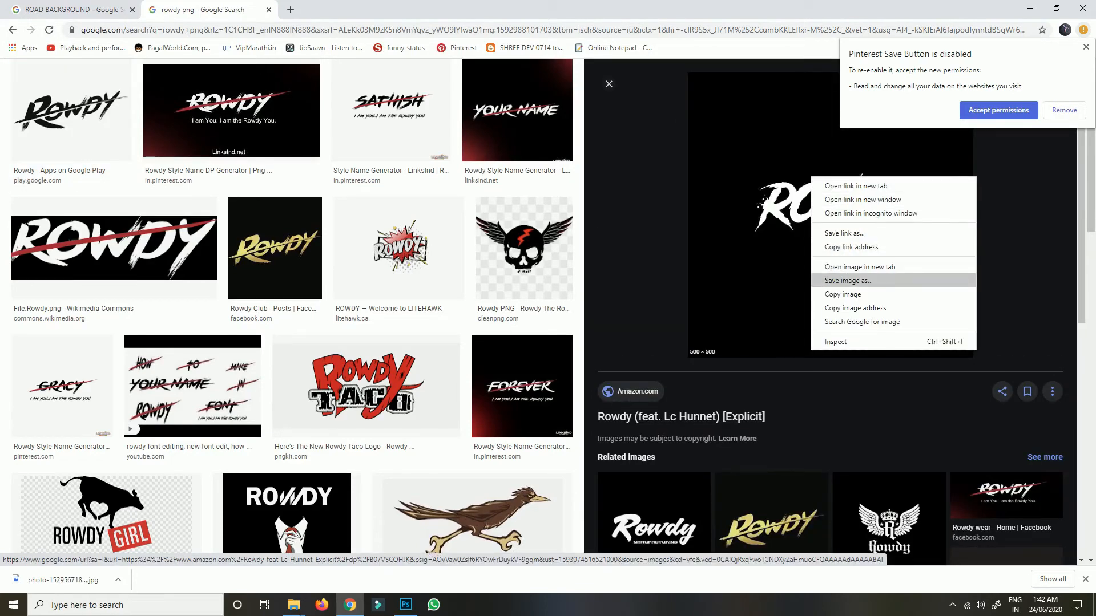
{"action": "left_click", "coordinate": [833, 279]}
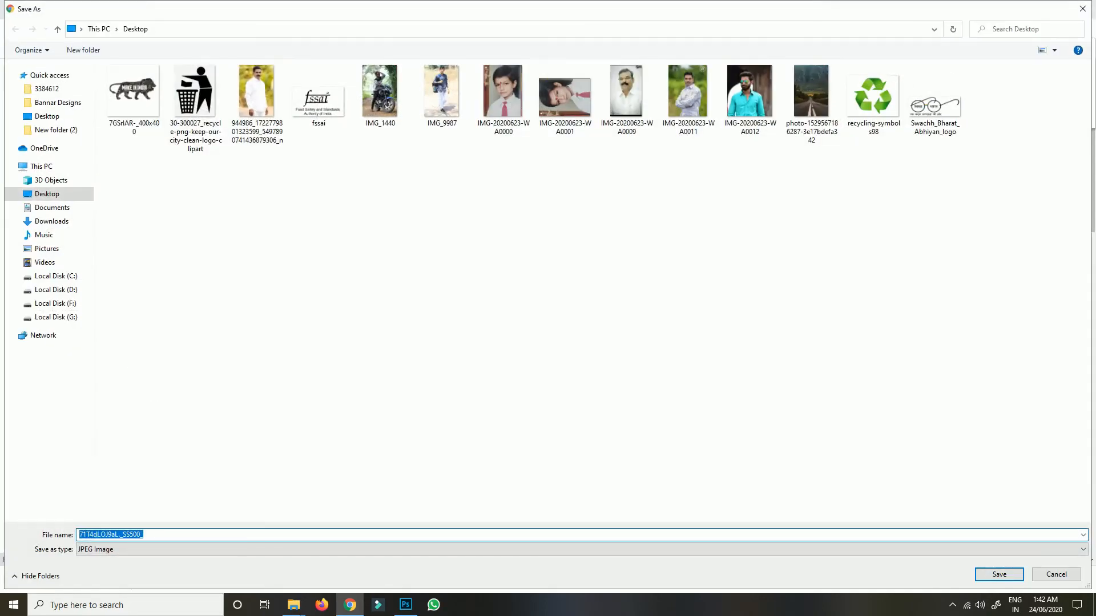
{"action": "left_click", "coordinate": [999, 574]}
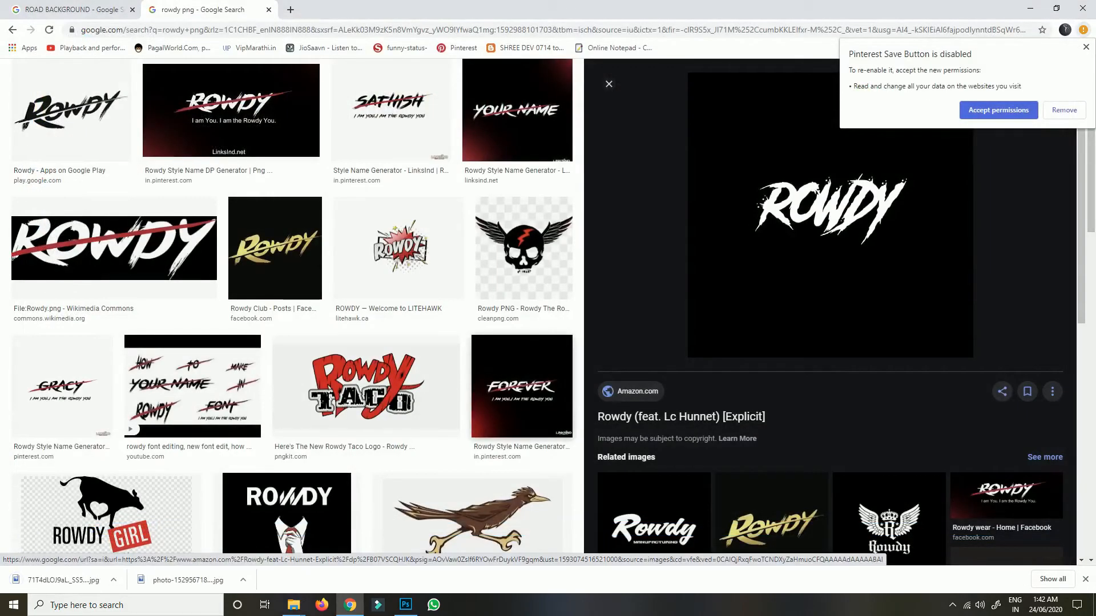
Show the downloaded ROWDY image in its folder and open it in Photoshop as a separate document
{"action": "left_click", "coordinate": [114, 580]}
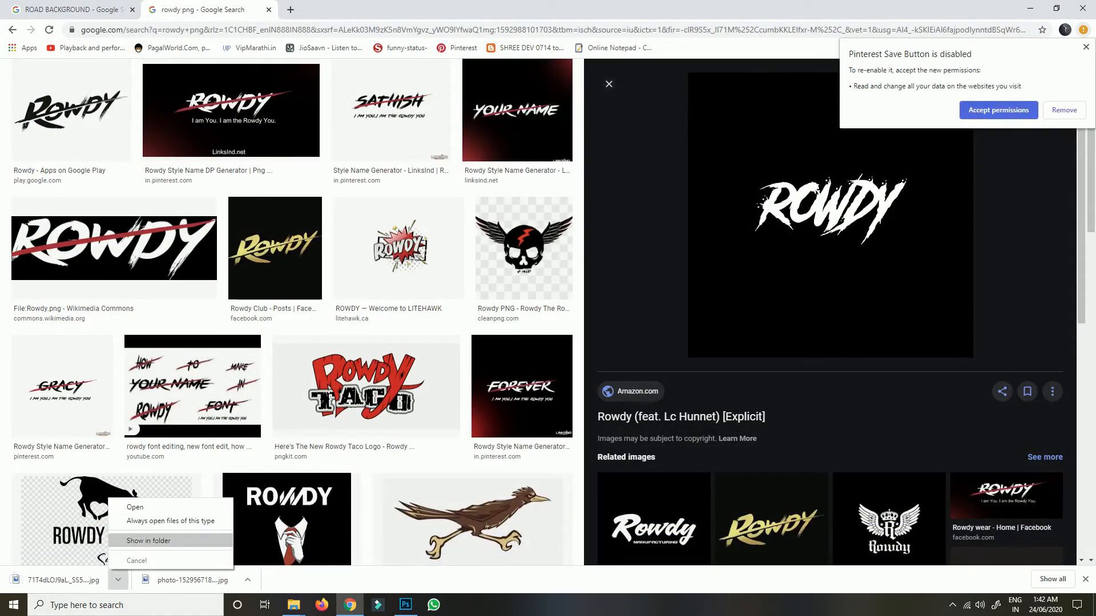
{"action": "left_click", "coordinate": [148, 541]}
{"action": "left_click_drag", "start_coordinate": [631, 229], "coordinate": [457, 399]}
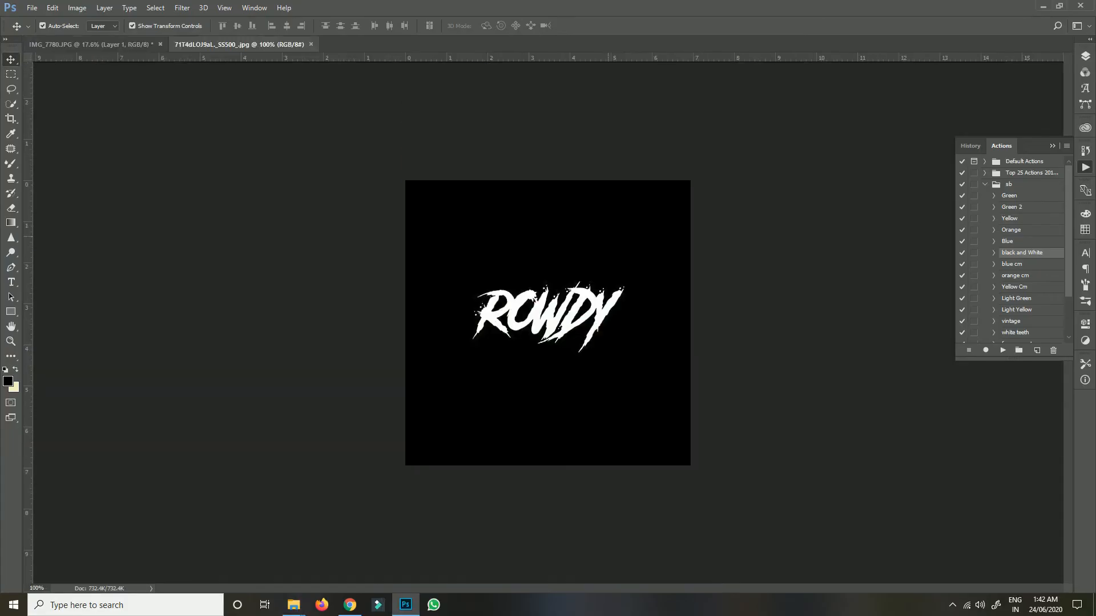
Select the black background around the ROWDY lettering with Color Range using sampled colors
{"action": "left_click", "coordinate": [155, 8]}
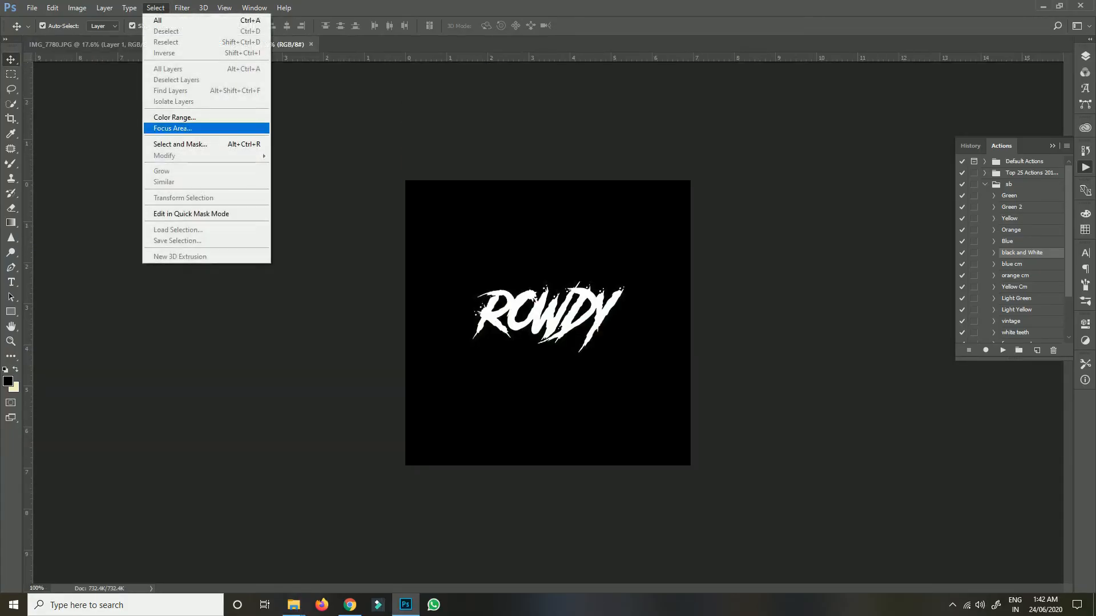
{"action": "left_click", "coordinate": [174, 117]}
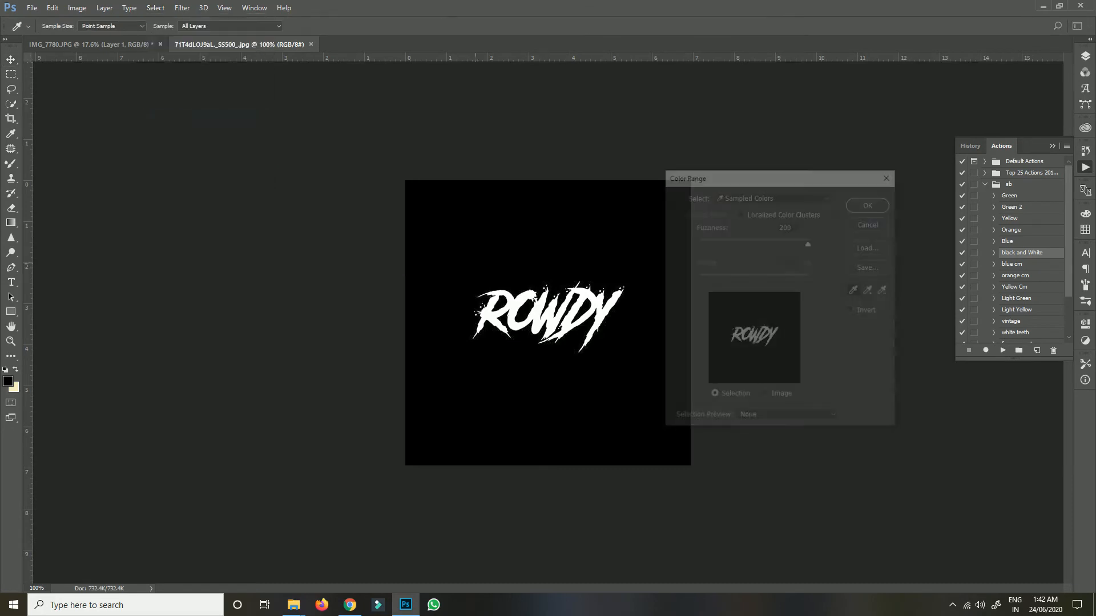
{"action": "key", "text": "Return"}
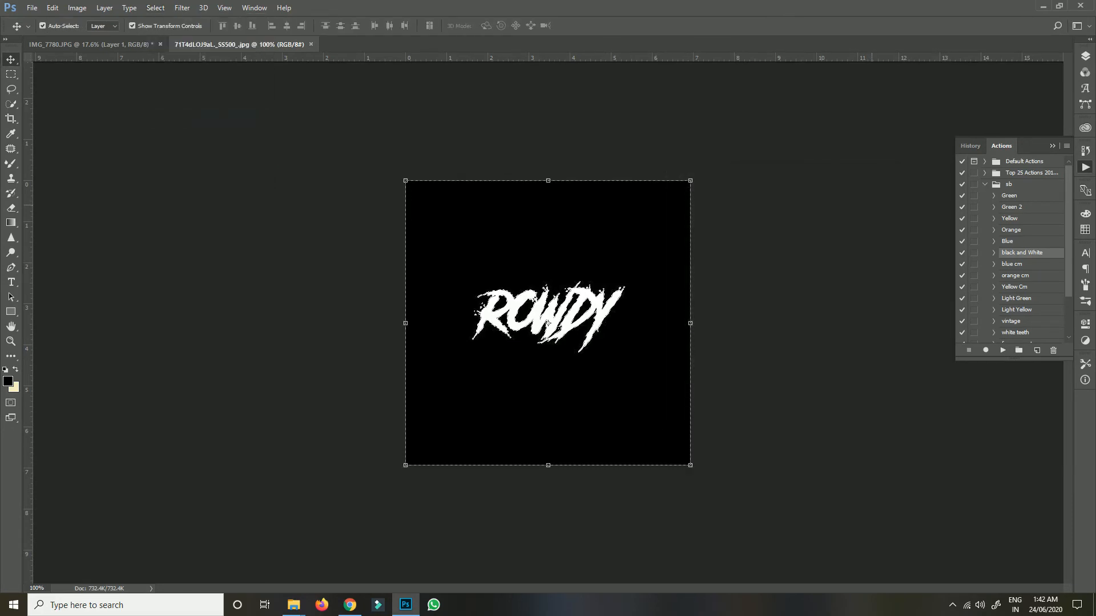
Unlock the ROWDY image's background layer, delete the selected black area and deselect
{"action": "key", "text": "shift+F5"}
{"action": "key", "text": "Escape"}
{"action": "key", "text": "v"}
{"action": "left_click", "coordinate": [1084, 56]}
{"action": "left_click", "coordinate": [1056, 121]}
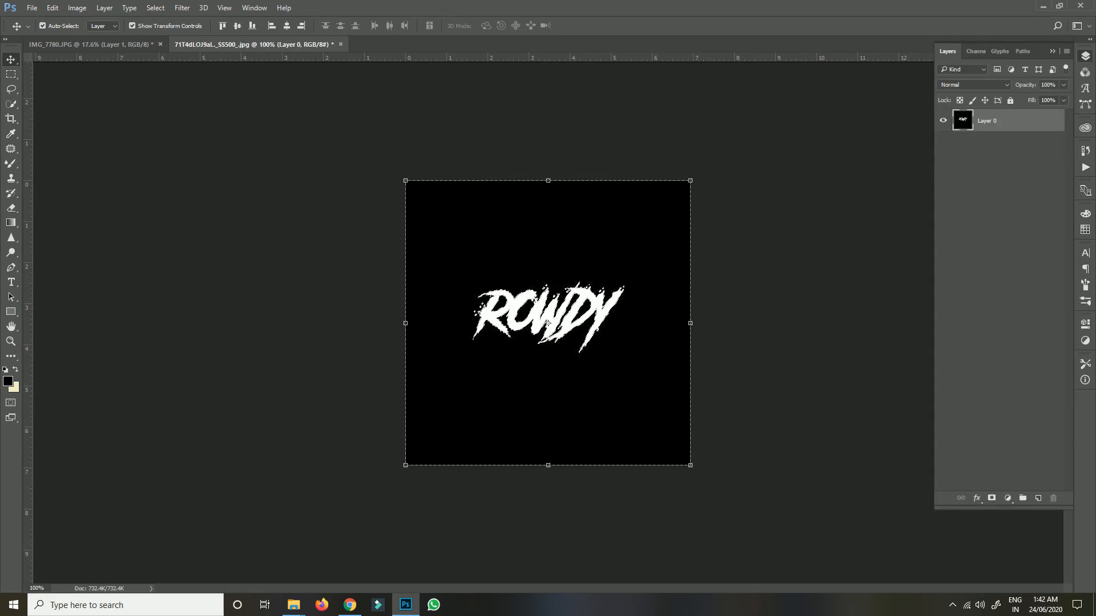
{"action": "key", "text": "Delete"}
{"action": "key", "text": "ctrl+d"}
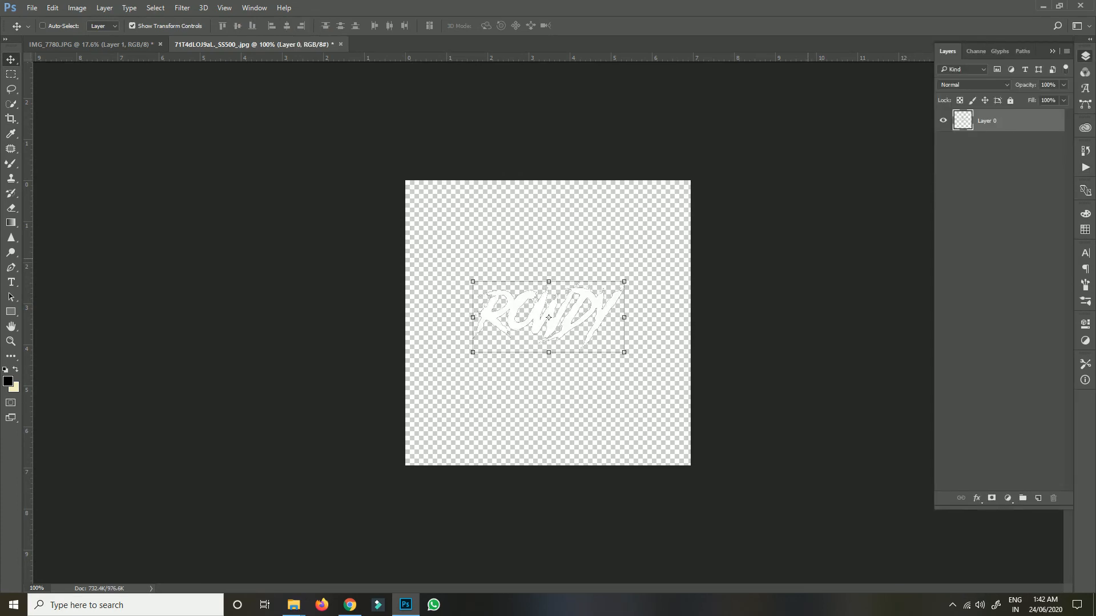
Bring the cut-out ROWDY lettering into IMG_7780.JPG, scale it to about 1074% and center it across the man's chest
{"action": "left_click_drag", "start_coordinate": [517, 307], "coordinate": [677, 337]}
{"action": "key", "text": "ctrl+t"}
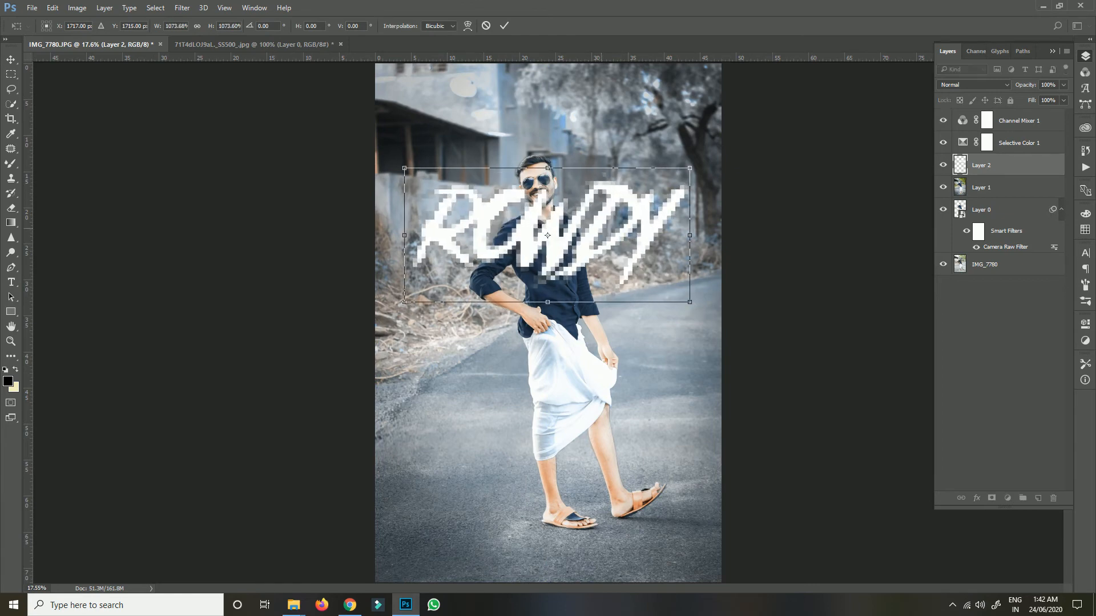
{"action": "left_click_drag", "start_coordinate": [603, 229], "coordinate": [605, 250]}
{"action": "left_click", "coordinate": [504, 26]}
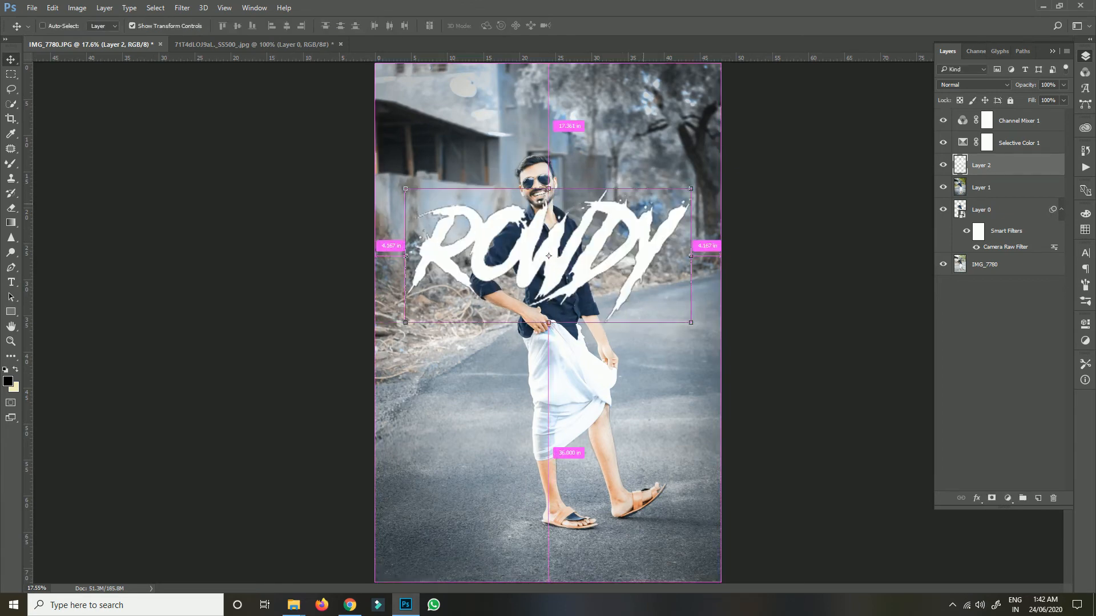
Distort the ROWDY lettering by its corners so it slants upward to the right and narrows toward its right end
{"action": "key", "text": "ctrl+t"}
{"action": "right_click", "coordinate": [612, 213]}
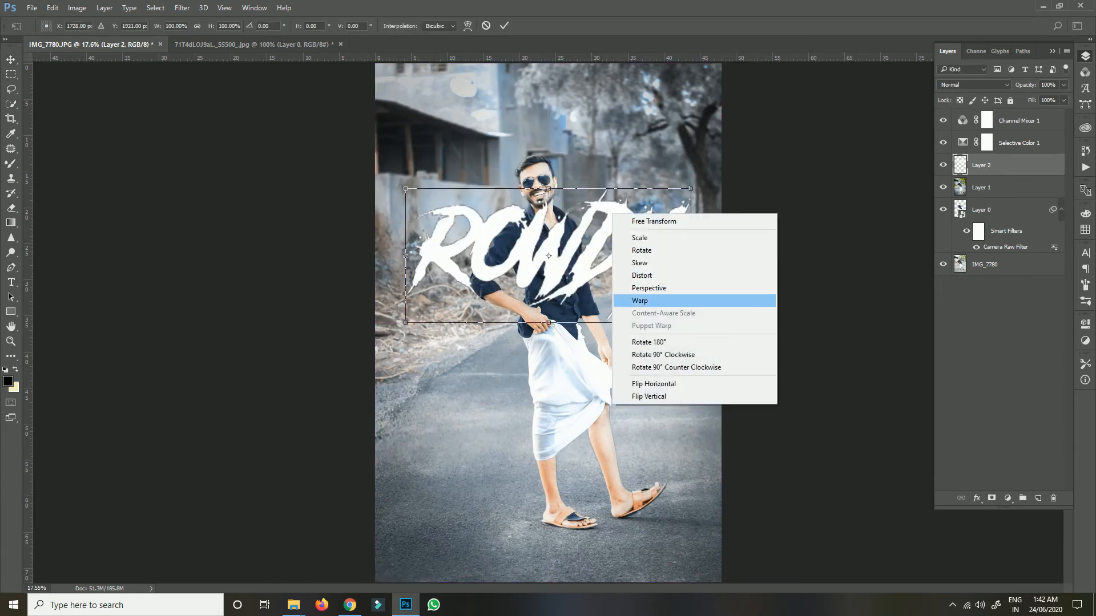
{"action": "left_click", "coordinate": [641, 276]}
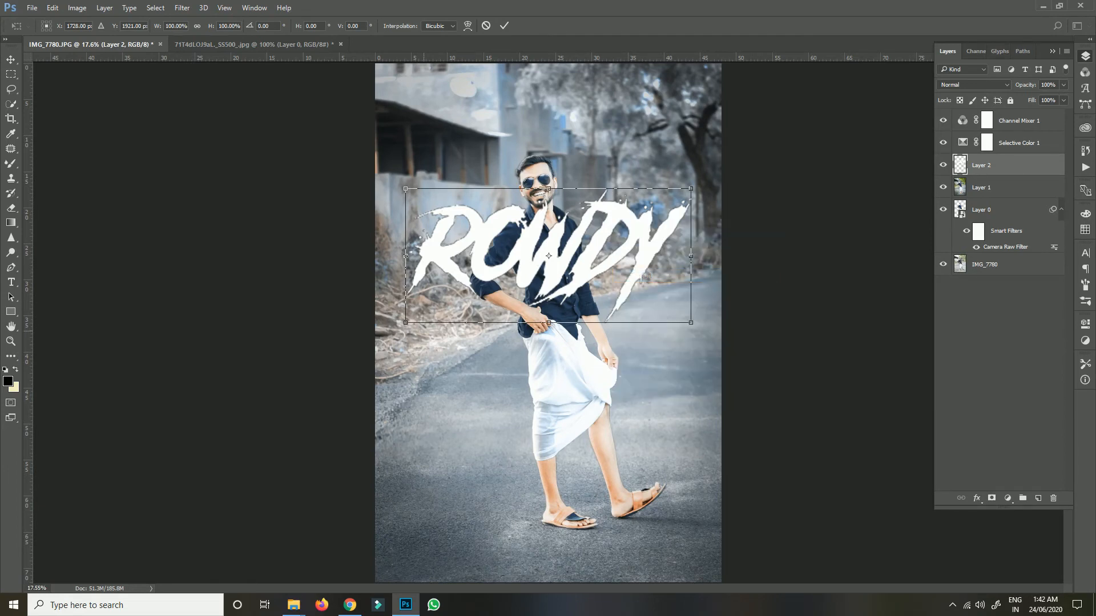
{"action": "left_click_drag", "start_coordinate": [405, 322], "coordinate": [415, 366]}
{"action": "left_click_drag", "start_coordinate": [691, 188], "coordinate": [683, 156]}
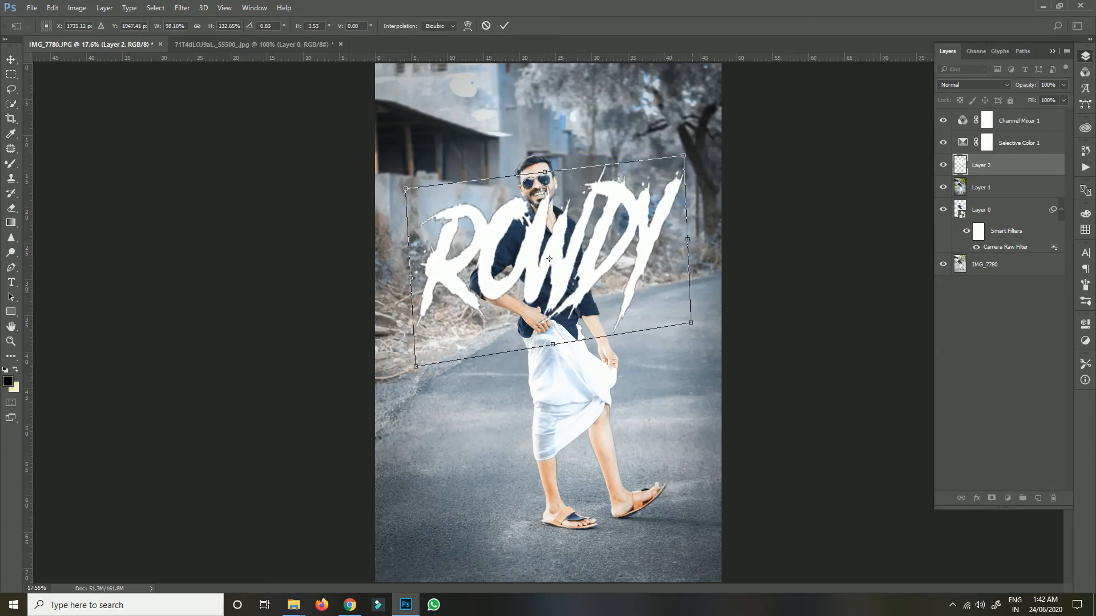
{"action": "left_click_drag", "start_coordinate": [691, 323], "coordinate": [650, 277]}
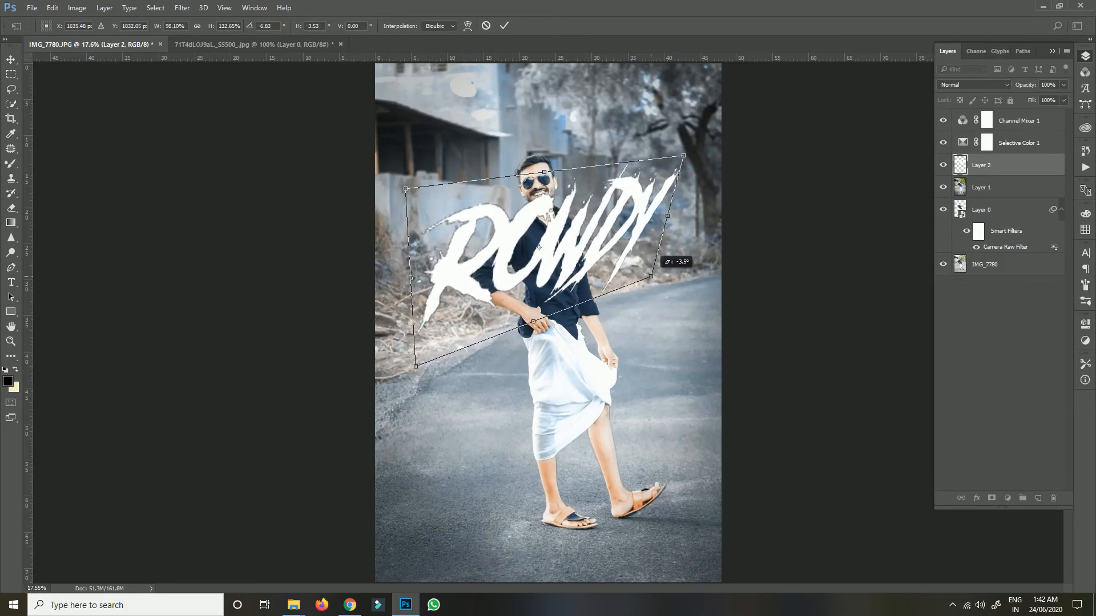
{"action": "left_click_drag", "start_coordinate": [405, 188], "coordinate": [395, 182]}
{"action": "left_click_drag", "start_coordinate": [405, 189], "coordinate": [421, 208]}
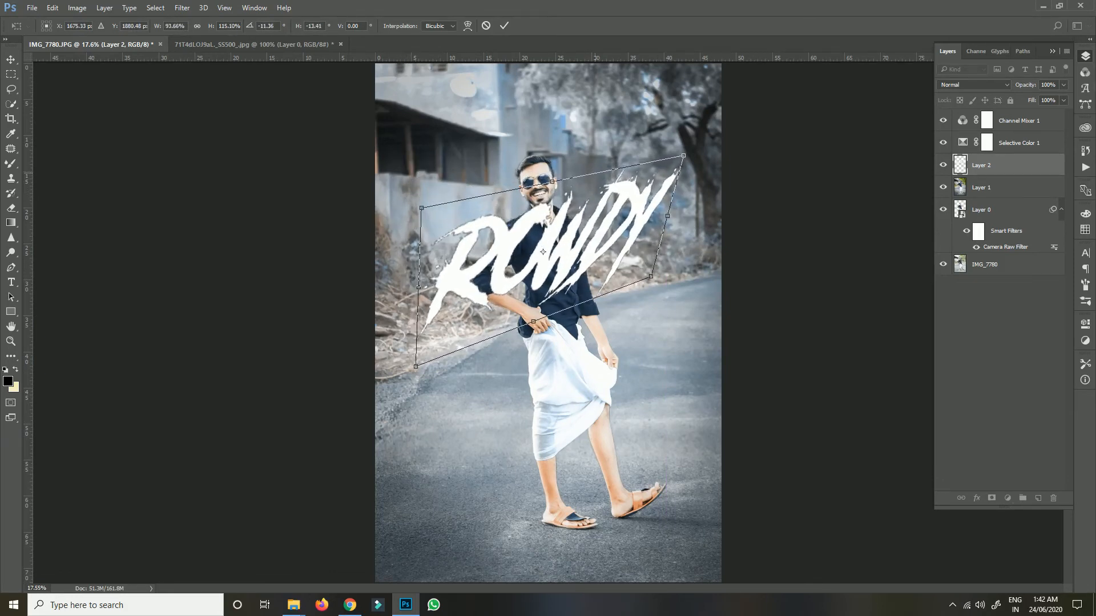
Widen the distorted lettering's right end, move it up across the man's head and commit the transformation
{"action": "left_click_drag", "start_coordinate": [552, 182], "coordinate": [573, 164]}
{"action": "left_click_drag", "start_coordinate": [651, 276], "coordinate": [679, 295]}
{"action": "left_click_drag", "start_coordinate": [672, 222], "coordinate": [644, 240]}
{"action": "left_click_drag", "start_coordinate": [554, 267], "coordinate": [528, 209]}
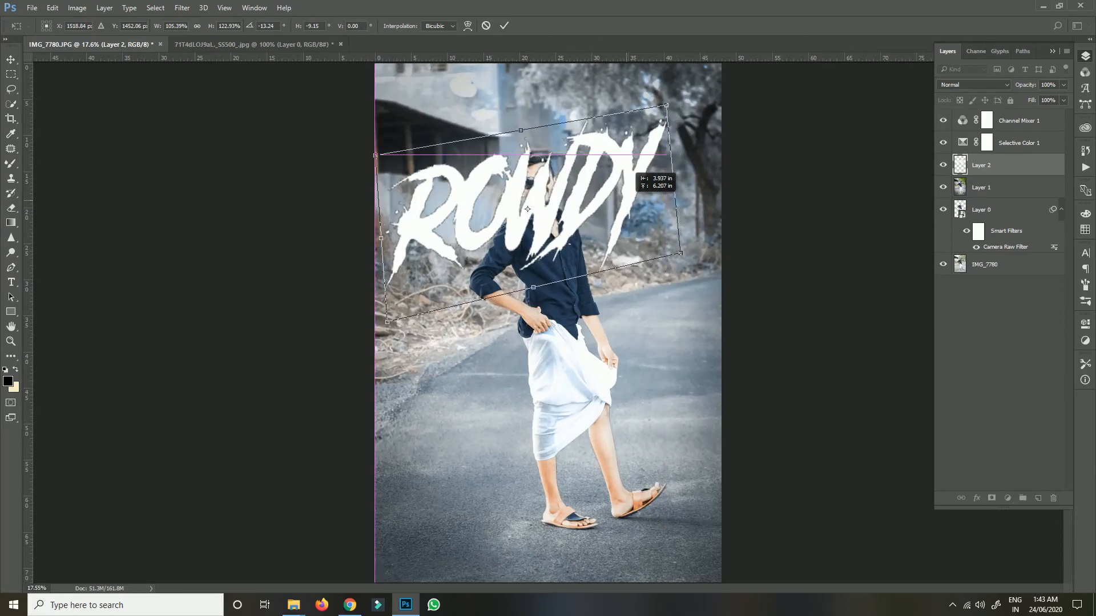
{"action": "left_click", "coordinate": [504, 26]}
{"action": "left_click_drag", "start_coordinate": [576, 183], "coordinate": [584, 183]}
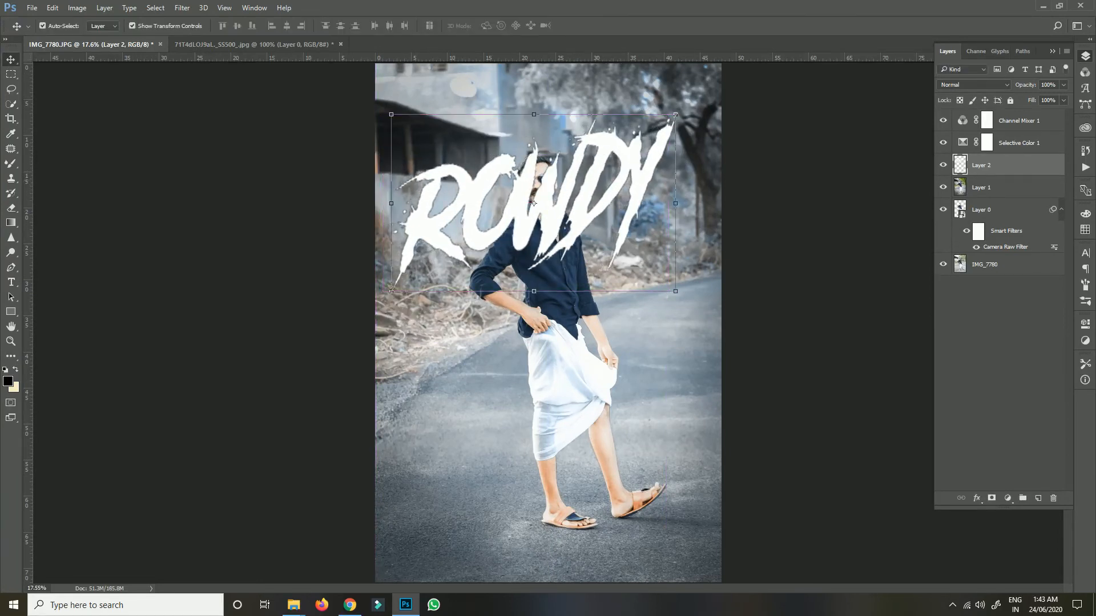
Set the ROWDY lettering layer's fill to 25%
{"action": "left_click", "coordinate": [1063, 100]}
{"action": "left_click_drag", "start_coordinate": [1065, 115], "coordinate": [1023, 114]}
{"action": "scroll", "coordinate": [533, 202], "scroll_direction": "up", "scroll_amount": 3}
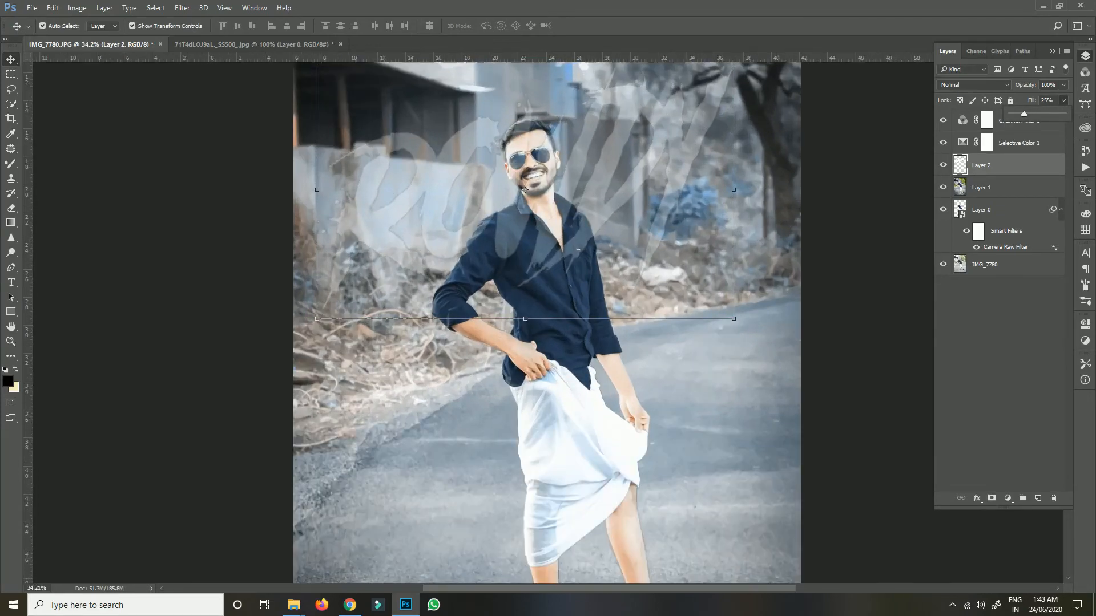
{"action": "key", "text": "Return"}
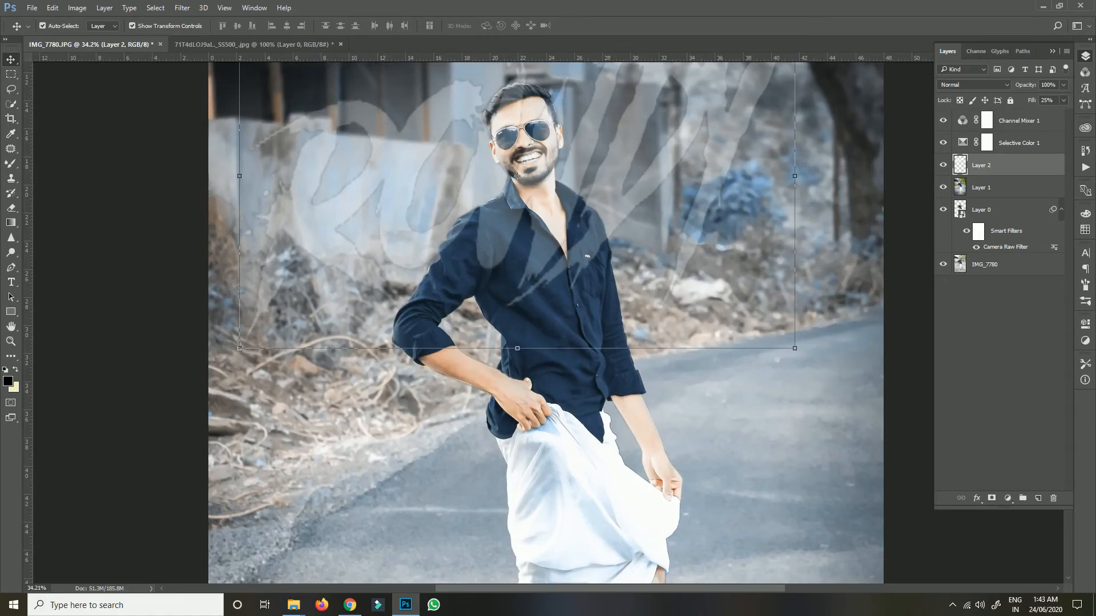
Move the ROWDY lettering layer above the Channel Mixer and Selective Color adjustment layers
{"action": "key", "text": "ctrl+bracketright"}
{"action": "key", "text": "ctrl+bracketright"}
{"action": "right_click", "coordinate": [1014, 121]}
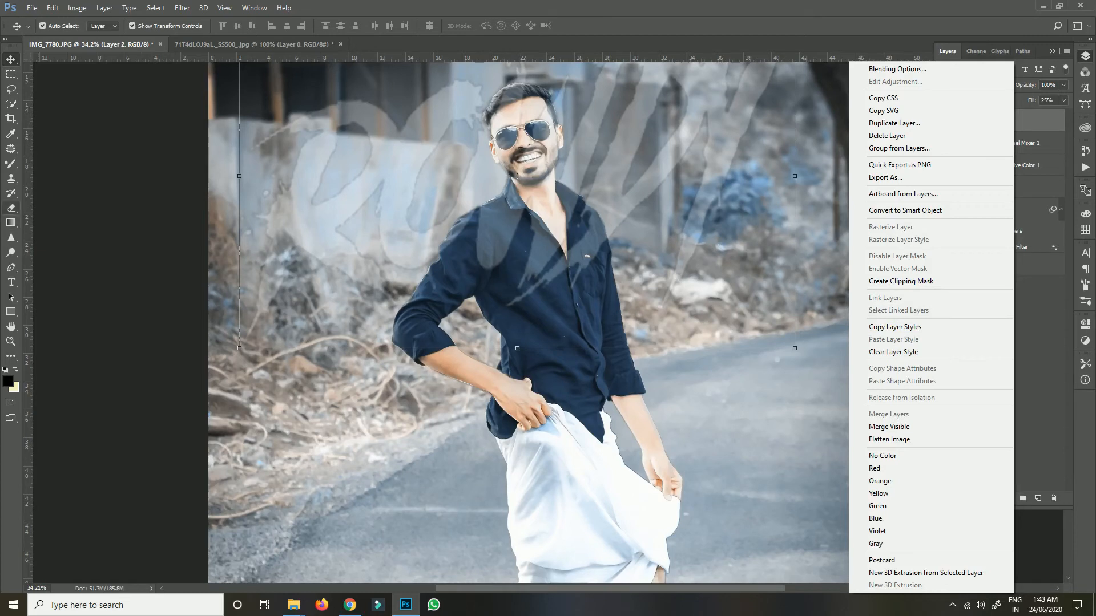
{"action": "left_click", "coordinate": [516, 176]}
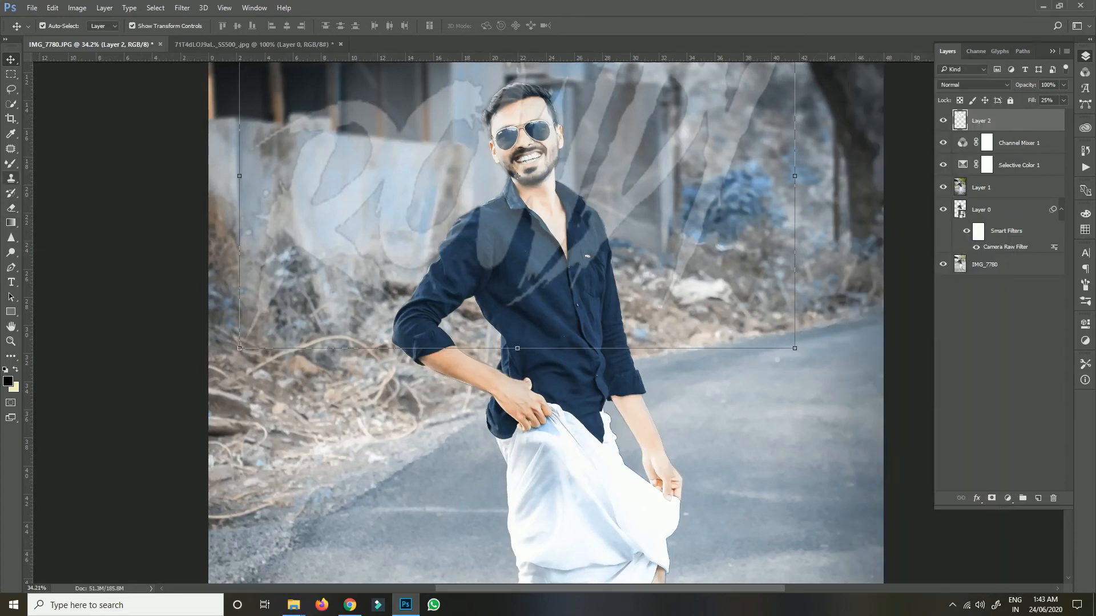
Add a layer mask to the ROWDY lettering layer and paint the lettering away over the man's shirt with a soft black brush
{"action": "left_click", "coordinate": [991, 498]}
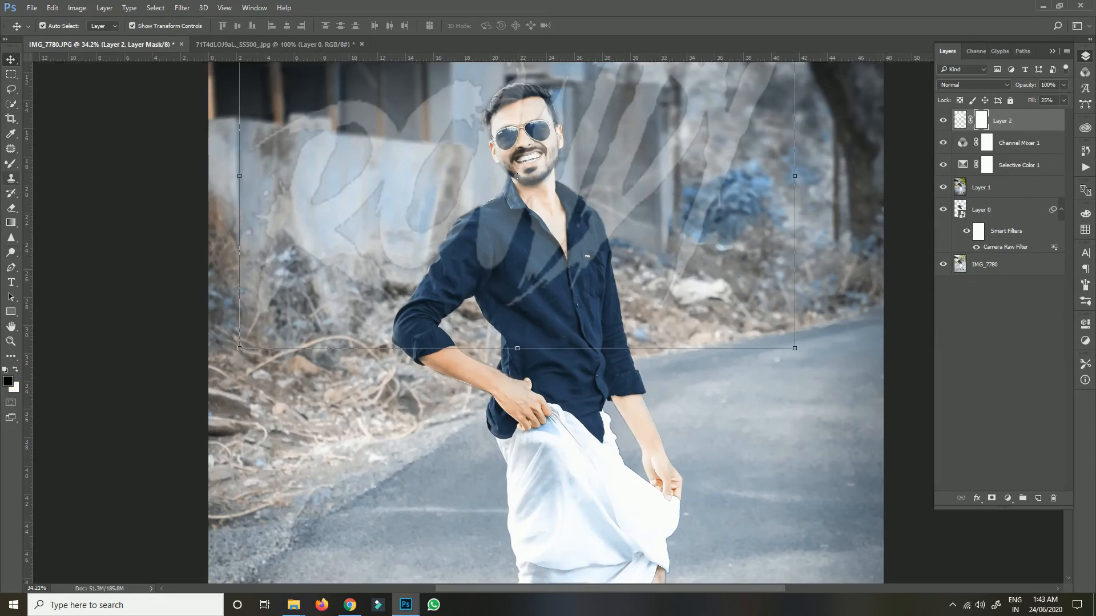
{"action": "left_click", "coordinate": [11, 164]}
{"action": "left_click", "coordinate": [54, 163]}
{"action": "scroll", "coordinate": [499, 246], "scroll_direction": "up", "scroll_amount": 2}
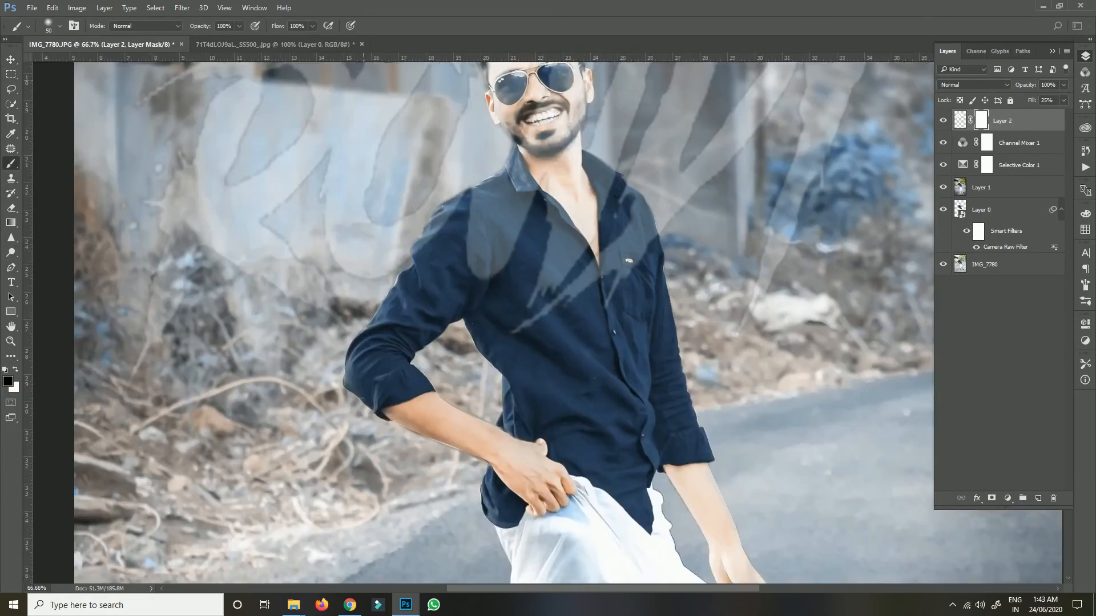
{"action": "key", "text": "bracketright"}
{"action": "key", "text": "bracketright"}
{"action": "key", "text": "bracketright"}
{"action": "key", "text": "bracketright"}
{"action": "key", "text": "bracketright"}
{"action": "key", "text": "bracketright"}
{"action": "key", "text": "bracketright"}
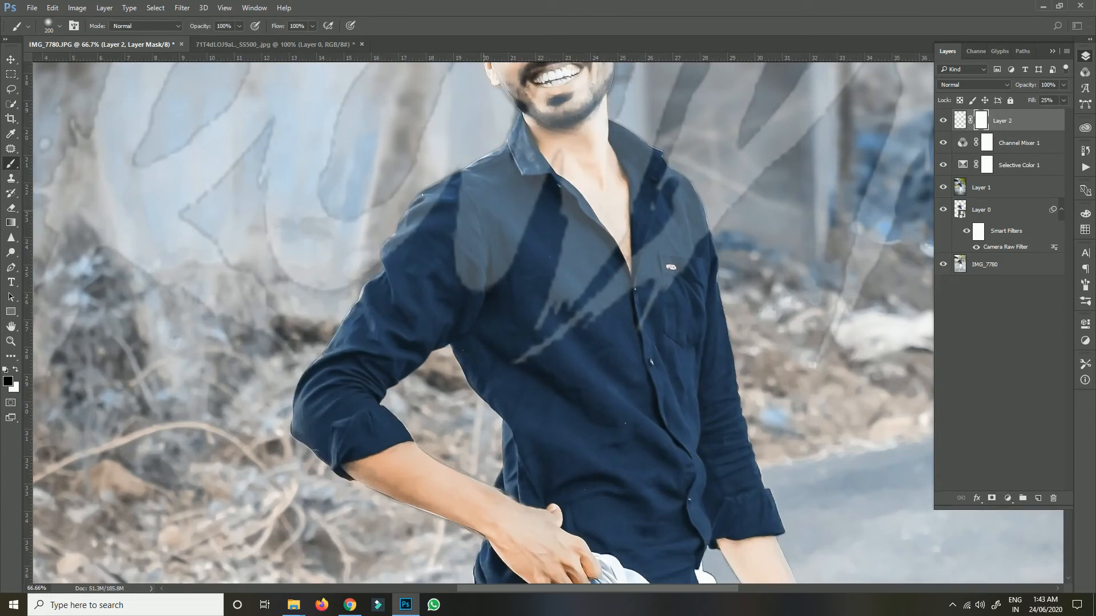
{"action": "mouse_move", "coordinate": [485, 220]}
{"action": "left_mouse_down"}
{"action": "mouse_move", "coordinate": [505, 239]}
{"action": "mouse_move", "coordinate": [495, 224]}
{"action": "mouse_move", "coordinate": [408, 249]}
{"action": "mouse_move", "coordinate": [459, 192]}
{"action": "mouse_move", "coordinate": [508, 180]}
{"action": "mouse_move", "coordinate": [485, 169]}
{"action": "mouse_move", "coordinate": [519, 151]}
{"action": "mouse_move", "coordinate": [536, 160]}
{"action": "mouse_move", "coordinate": [582, 273]}
{"action": "mouse_move", "coordinate": [548, 342]}
{"action": "mouse_move", "coordinate": [599, 240]}
{"action": "mouse_move", "coordinate": [662, 285]}
{"action": "mouse_move", "coordinate": [664, 225]}
{"action": "mouse_move", "coordinate": [617, 132]}
{"action": "mouse_move", "coordinate": [636, 162]}
{"action": "mouse_move", "coordinate": [599, 194]}
{"action": "mouse_move", "coordinate": [645, 194]}
{"action": "mouse_move", "coordinate": [675, 245]}
{"action": "mouse_move", "coordinate": [690, 233]}
{"action": "mouse_move", "coordinate": [688, 194]}
{"action": "mouse_move", "coordinate": [669, 171]}
{"action": "left_mouse_up"}
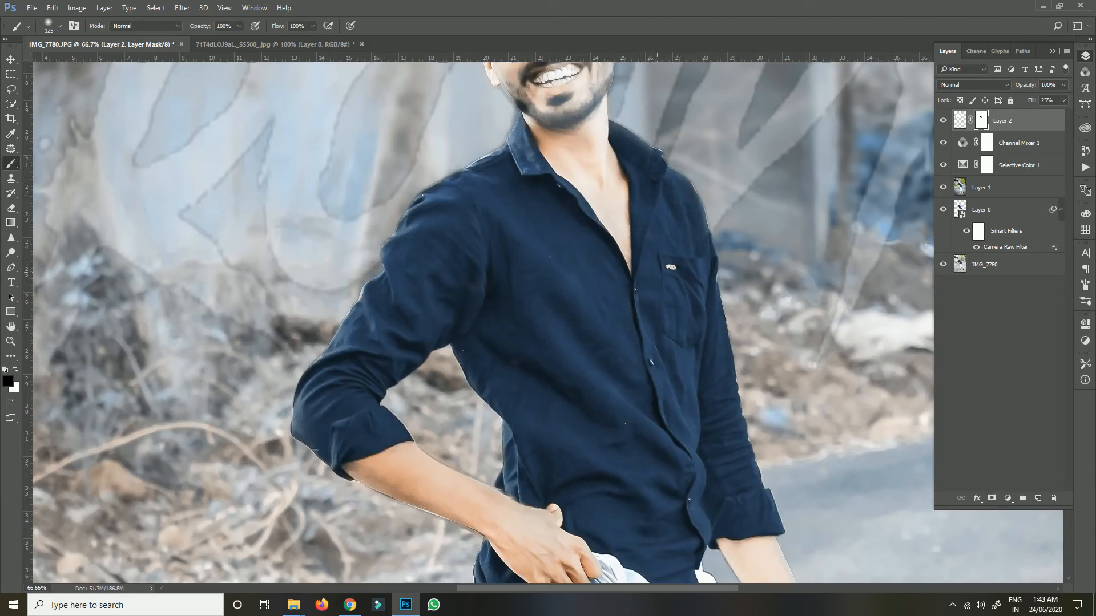
Mask the ROWDY lettering off the man's face, neck and hair, refining the collar and hair edges with a smaller brush
{"action": "left_click_drag", "start_coordinate": [629, 262], "coordinate": [639, 411]}
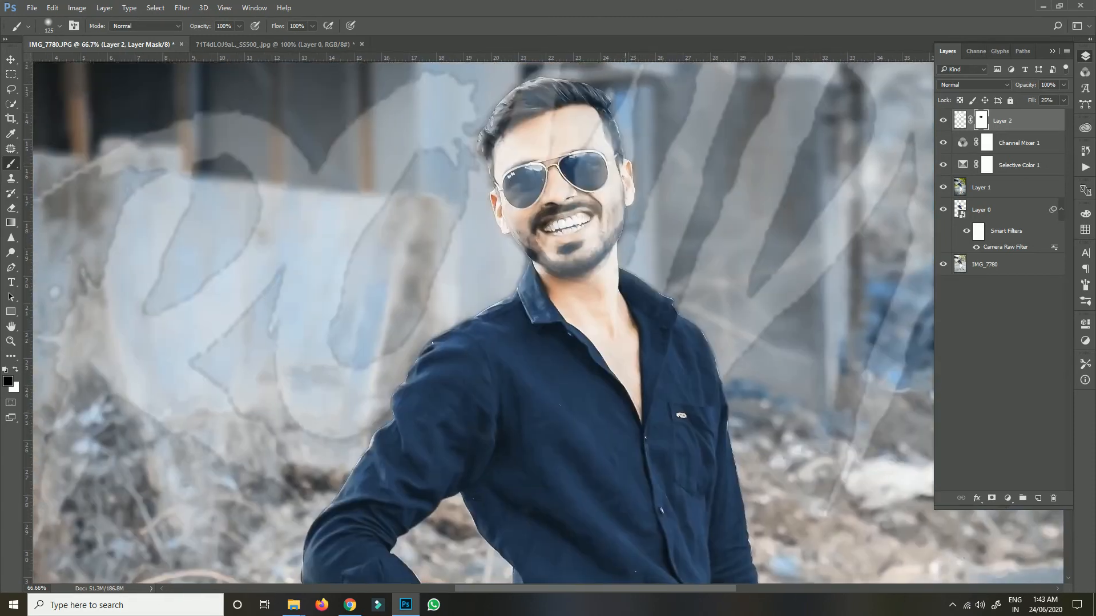
{"action": "mouse_move", "coordinate": [582, 262]}
{"action": "left_mouse_down"}
{"action": "mouse_move", "coordinate": [515, 120]}
{"action": "mouse_move", "coordinate": [536, 101]}
{"action": "mouse_move", "coordinate": [522, 113]}
{"action": "mouse_move", "coordinate": [571, 123]}
{"action": "mouse_move", "coordinate": [594, 147]}
{"action": "mouse_move", "coordinate": [614, 211]}
{"action": "mouse_move", "coordinate": [596, 255]}
{"action": "mouse_move", "coordinate": [553, 255]}
{"action": "mouse_move", "coordinate": [504, 166]}
{"action": "left_mouse_up"}
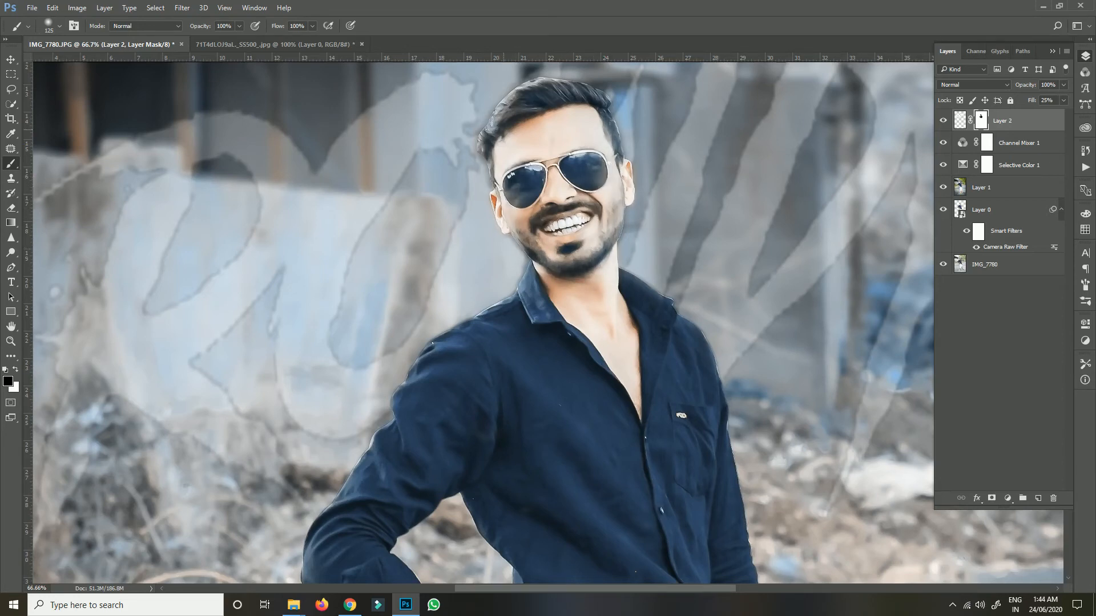
{"action": "scroll", "coordinate": [525, 209], "scroll_direction": "up", "scroll_amount": 7}
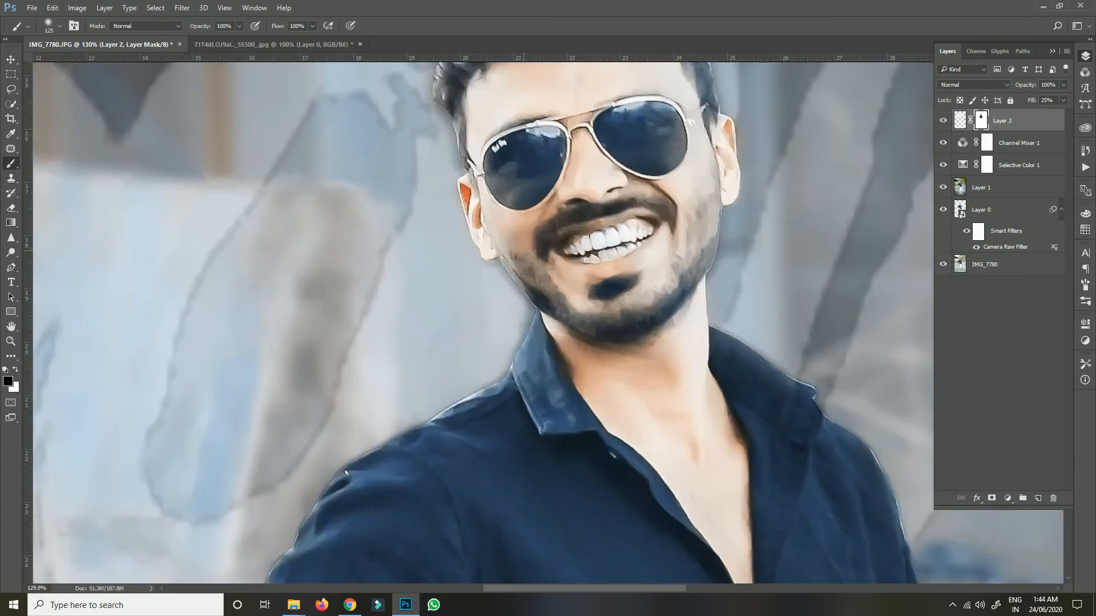
{"action": "key", "text": "bracketleft"}
{"action": "key", "text": "bracketleft"}
{"action": "key", "text": "bracketleft"}
{"action": "mouse_move", "coordinate": [780, 412]}
{"action": "left_mouse_down"}
{"action": "mouse_move", "coordinate": [762, 372]}
{"action": "mouse_move", "coordinate": [728, 349]}
{"action": "left_mouse_up"}
{"action": "scroll", "coordinate": [839, 459], "scroll_direction": "down", "scroll_amount": 7}
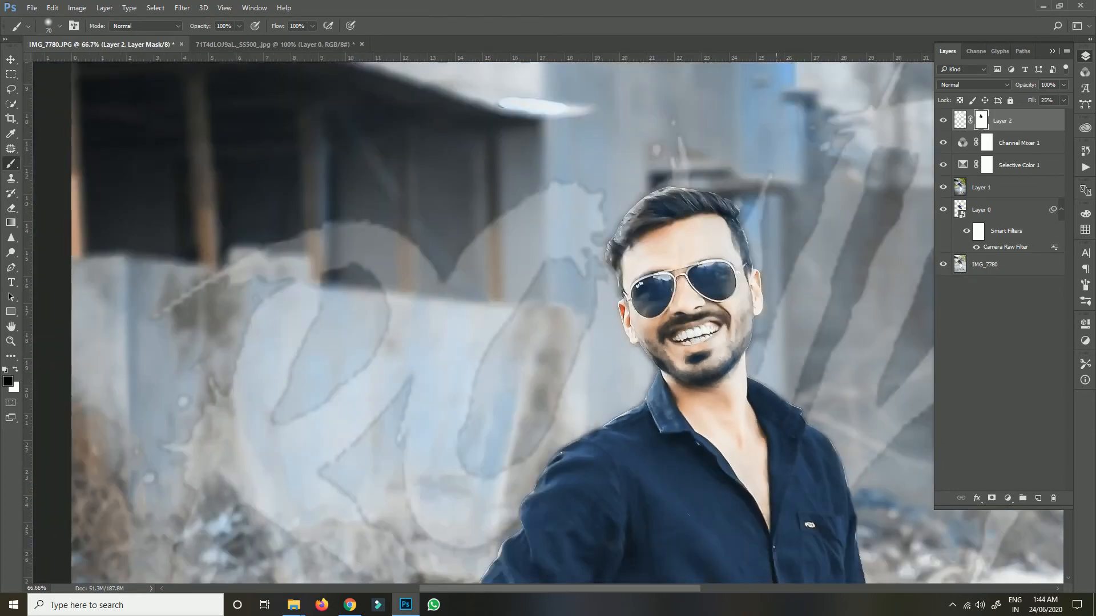
{"action": "scroll", "coordinate": [720, 234], "scroll_direction": "up", "scroll_amount": 10}
{"action": "left_click_drag", "start_coordinate": [720, 214], "coordinate": [733, 273]}
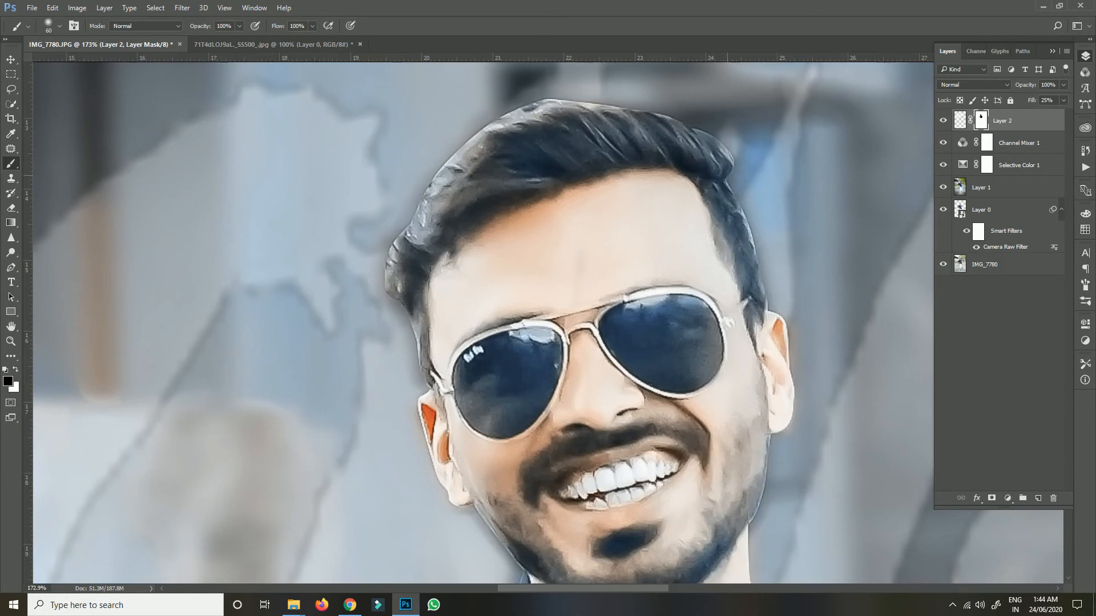
{"action": "key", "text": "ctrl+0"}
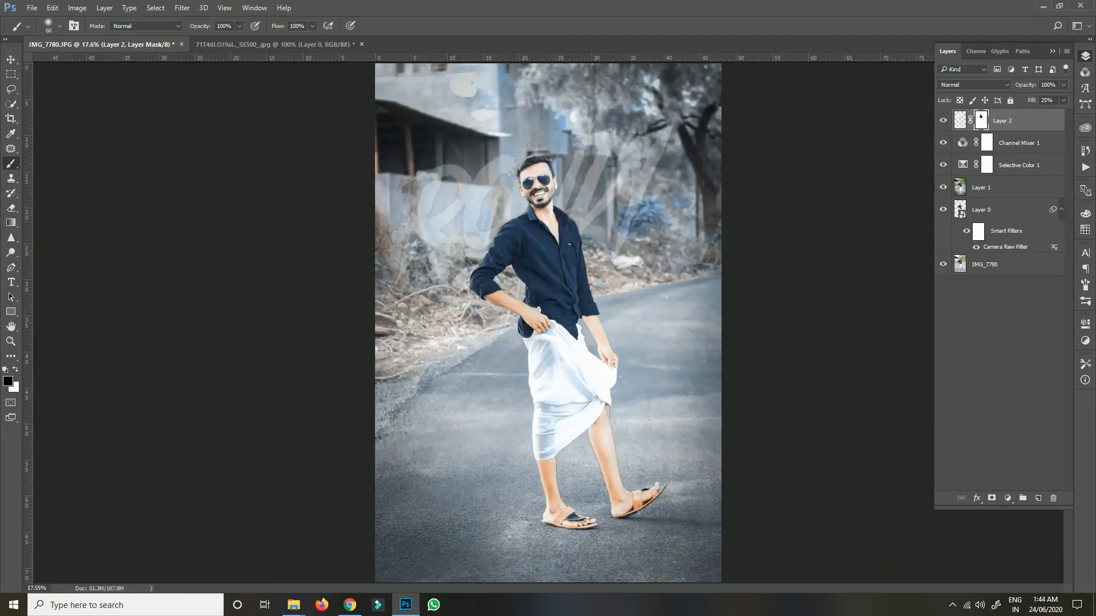
Raise the ROWDY lettering layer's fill to 59%
{"action": "left_click", "coordinate": [1063, 101]}
{"action": "mouse_move", "coordinate": [1025, 114]}
{"action": "left_mouse_down"}
{"action": "mouse_move", "coordinate": [1064, 114]}
{"action": "mouse_move", "coordinate": [1043, 114]}
{"action": "left_mouse_up"}
{"action": "key", "text": "v"}
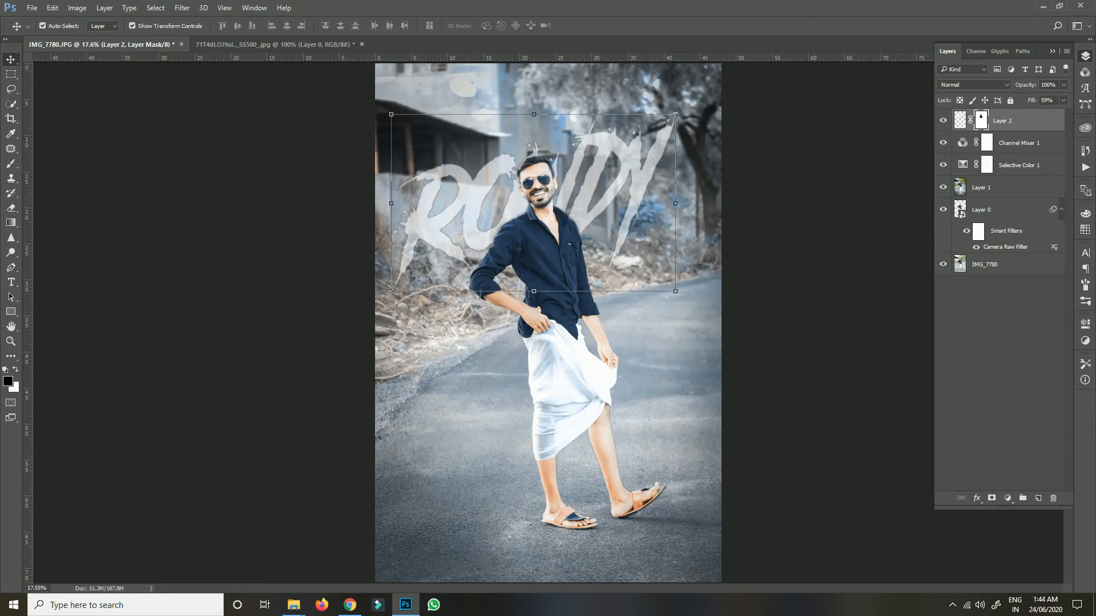
Apply a Color Overlay layer style in white (ffffff) to the ROWDY lettering layer
{"action": "double_click", "coordinate": [960, 120]}
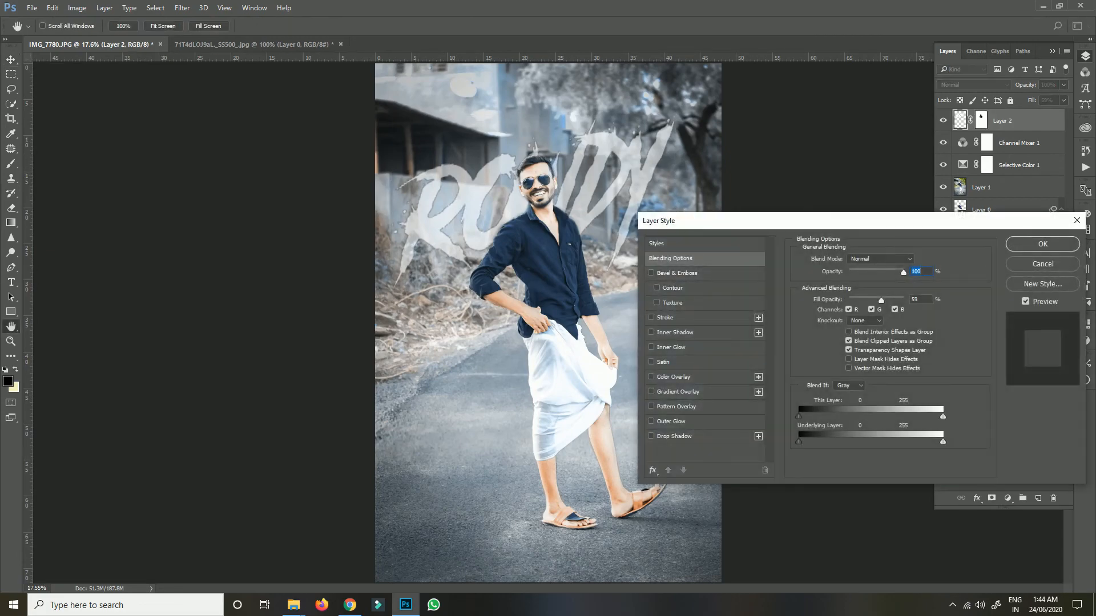
{"action": "left_click", "coordinate": [673, 377]}
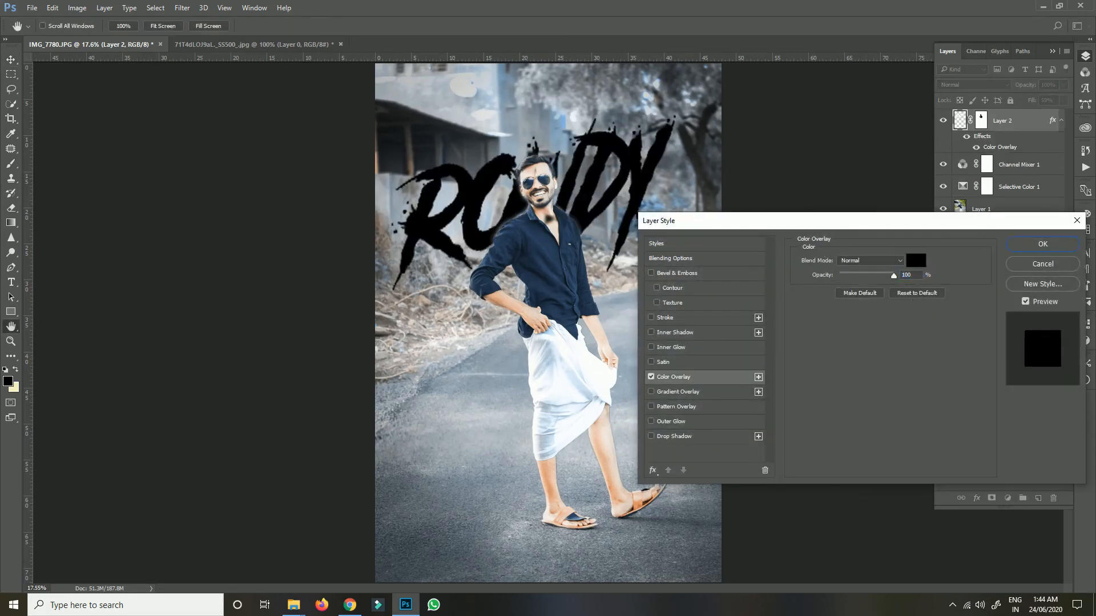
{"action": "left_click", "coordinate": [915, 260]}
{"action": "type", "text": "ffffff"}
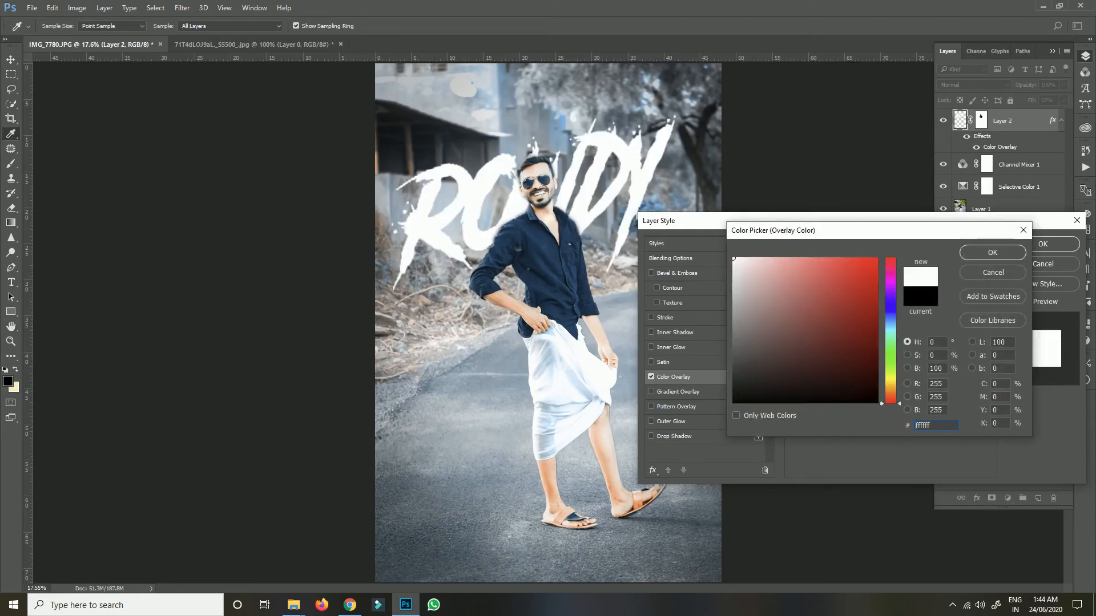
{"action": "left_click", "coordinate": [992, 252]}
{"action": "left_click", "coordinate": [1042, 243]}
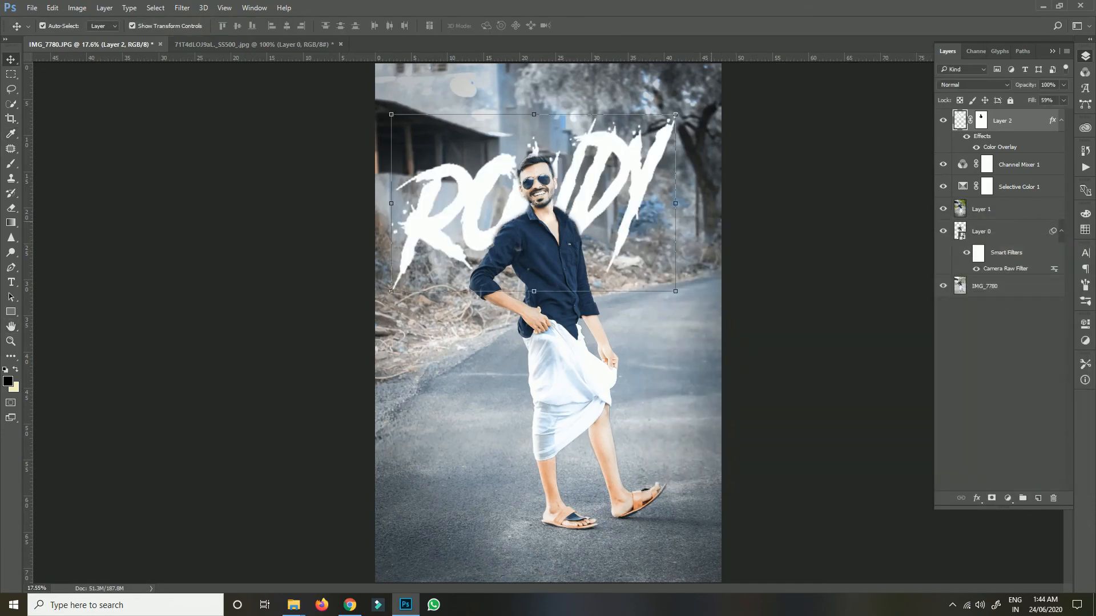
Set the ROWDY lettering layer's opacity to 51% and stamp all visible layers into a new layer on top
{"action": "left_click", "coordinate": [1063, 84]}
{"action": "left_click_drag", "start_coordinate": [1065, 98], "coordinate": [1037, 98]}
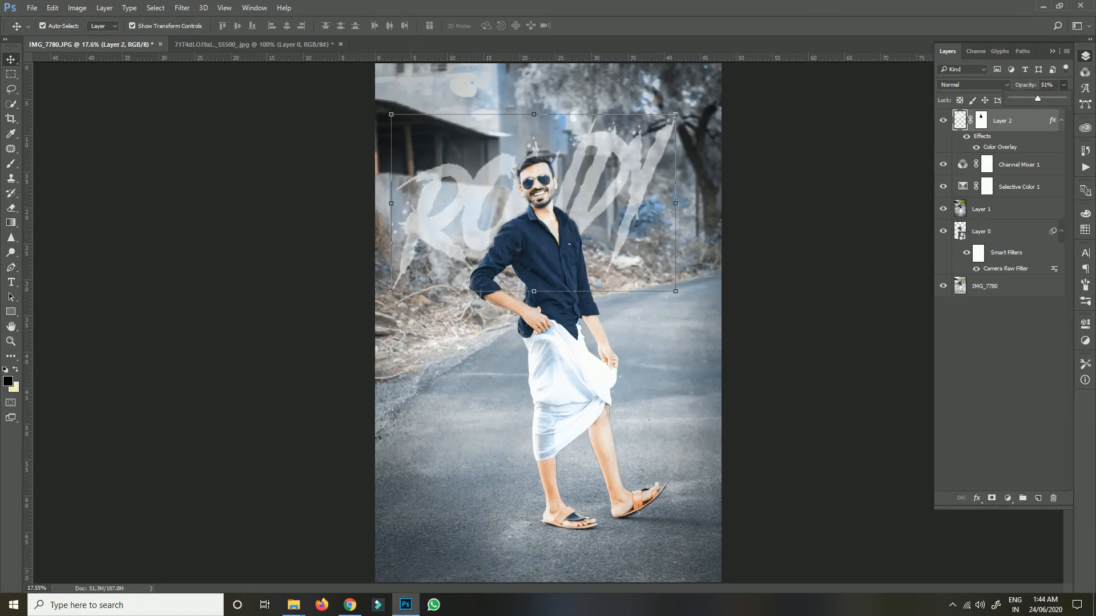
{"action": "left_click", "coordinate": [852, 195]}
{"action": "left_click", "coordinate": [1003, 121]}
{"action": "key", "text": "ctrl+shift+alt+e"}
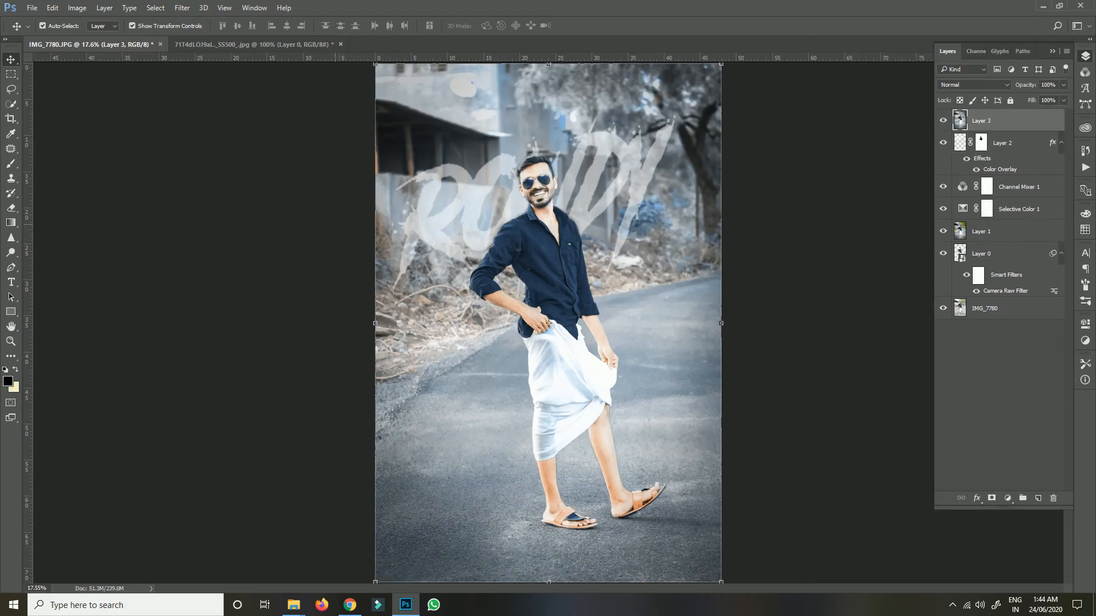
Darken the man's hair and sunglasses with the Burn tool on the shadows range at 86% exposure
{"action": "right_click", "coordinate": [11, 252]}
{"action": "left_click", "coordinate": [55, 263]}
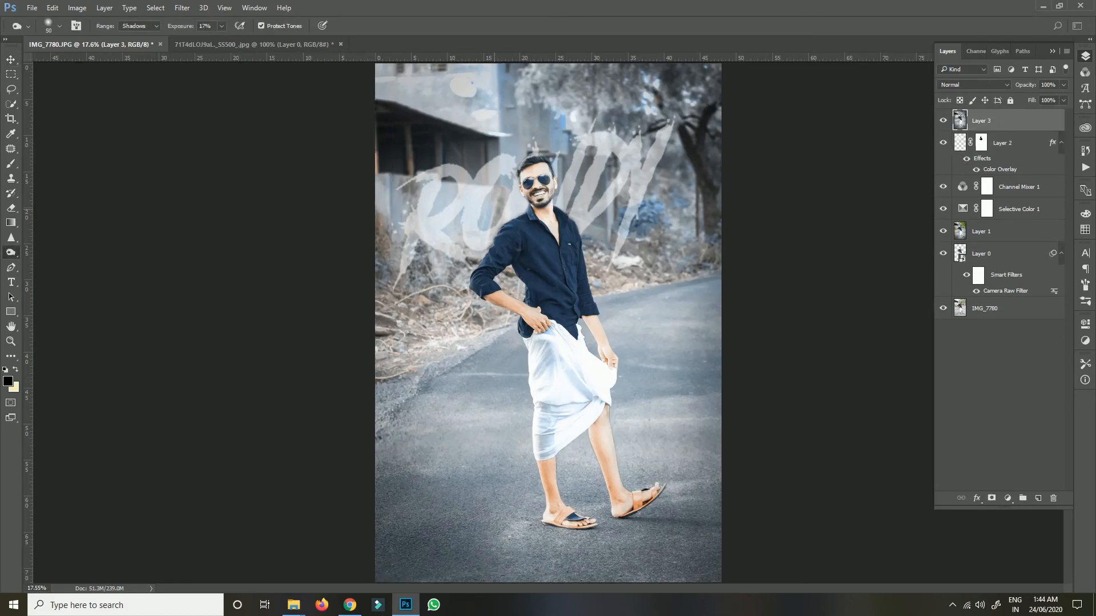
{"action": "scroll", "coordinate": [542, 185], "scroll_direction": "up", "scroll_amount": 3}
{"action": "scroll", "coordinate": [531, 154], "scroll_direction": "up", "scroll_amount": 8}
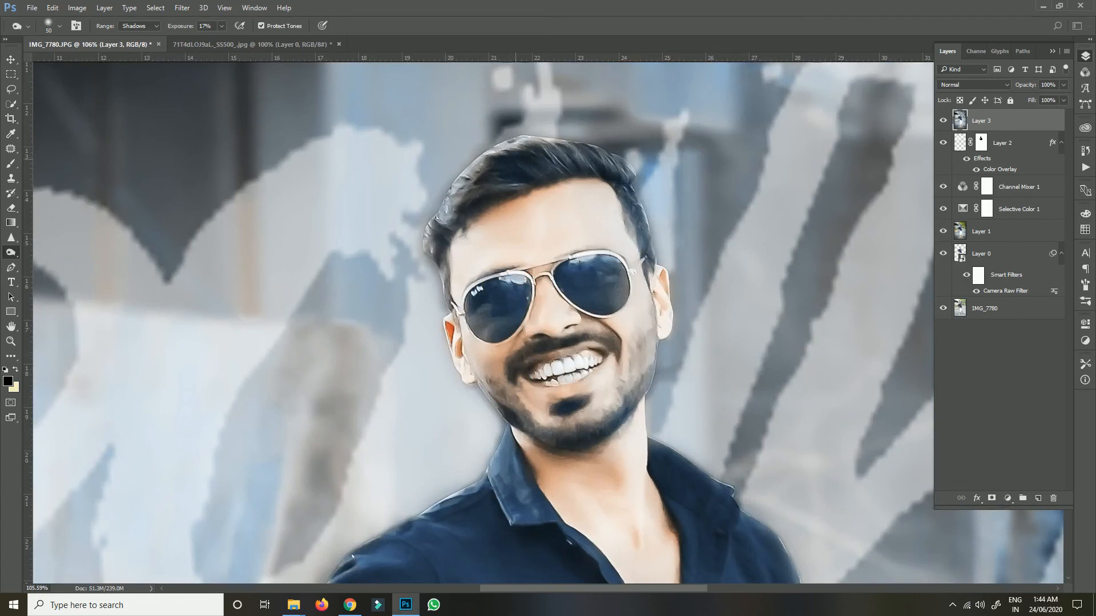
{"action": "left_click", "coordinate": [221, 27]}
{"action": "left_click_drag", "start_coordinate": [220, 40], "coordinate": [259, 40]}
{"action": "left_click", "coordinate": [494, 180]}
{"action": "mouse_move", "coordinate": [493, 180]}
{"action": "left_mouse_down"}
{"action": "mouse_move", "coordinate": [505, 174]}
{"action": "mouse_move", "coordinate": [483, 167]}
{"action": "mouse_move", "coordinate": [546, 153]}
{"action": "mouse_move", "coordinate": [610, 167]}
{"action": "mouse_move", "coordinate": [462, 217]}
{"action": "mouse_move", "coordinate": [444, 239]}
{"action": "left_mouse_up"}
{"action": "mouse_move", "coordinate": [581, 166]}
{"action": "left_mouse_down"}
{"action": "mouse_move", "coordinate": [646, 258]}
{"action": "mouse_move", "coordinate": [593, 291]}
{"action": "mouse_move", "coordinate": [570, 283]}
{"action": "mouse_move", "coordinate": [609, 299]}
{"action": "mouse_move", "coordinate": [616, 273]}
{"action": "mouse_move", "coordinate": [560, 276]}
{"action": "mouse_move", "coordinate": [503, 312]}
{"action": "mouse_move", "coordinate": [481, 308]}
{"action": "mouse_move", "coordinate": [505, 330]}
{"action": "mouse_move", "coordinate": [487, 336]}
{"action": "left_mouse_up"}
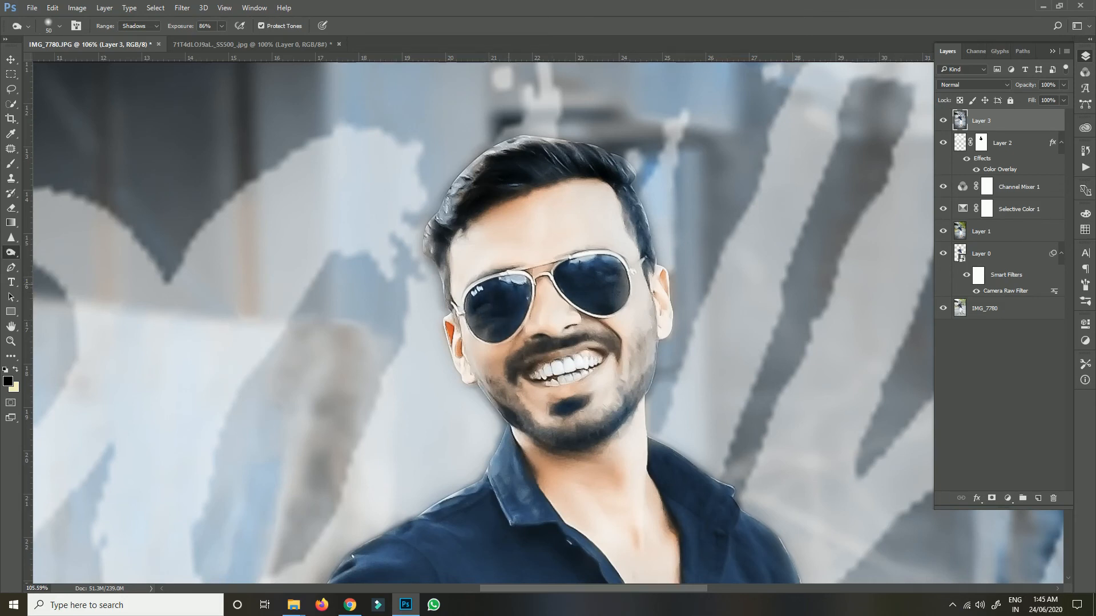
{"action": "mouse_move", "coordinate": [509, 284]}
{"action": "left_mouse_down"}
{"action": "mouse_move", "coordinate": [503, 331]}
{"action": "mouse_move", "coordinate": [480, 330]}
{"action": "left_mouse_up"}
Darken the man's beard and moustache with the Burn tool at 29% exposure
{"action": "mouse_move", "coordinate": [501, 404]}
{"action": "left_mouse_down"}
{"action": "mouse_move", "coordinate": [508, 418]}
{"action": "mouse_move", "coordinate": [575, 436]}
{"action": "mouse_move", "coordinate": [643, 388]}
{"action": "left_mouse_up"}
{"action": "key", "text": "ctrl+z"}
{"action": "left_click", "coordinate": [221, 26]}
{"action": "left_click", "coordinate": [192, 39]}
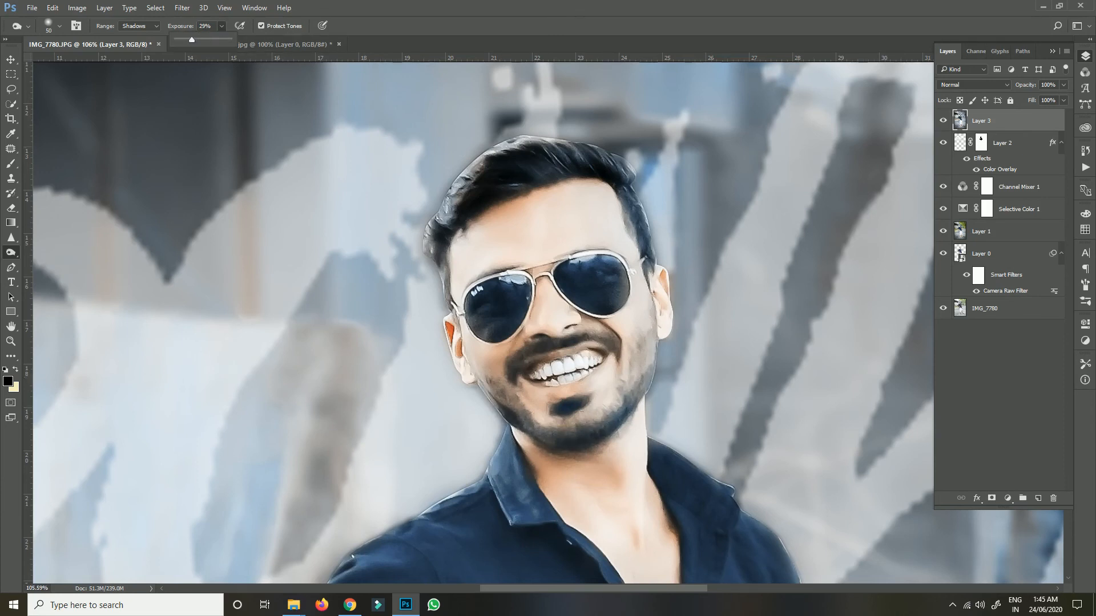
{"action": "mouse_move", "coordinate": [521, 419]}
{"action": "left_mouse_down"}
{"action": "mouse_move", "coordinate": [606, 435]}
{"action": "mouse_move", "coordinate": [631, 403]}
{"action": "left_mouse_up"}
{"action": "left_click_drag", "start_coordinate": [563, 408], "coordinate": [583, 402]}
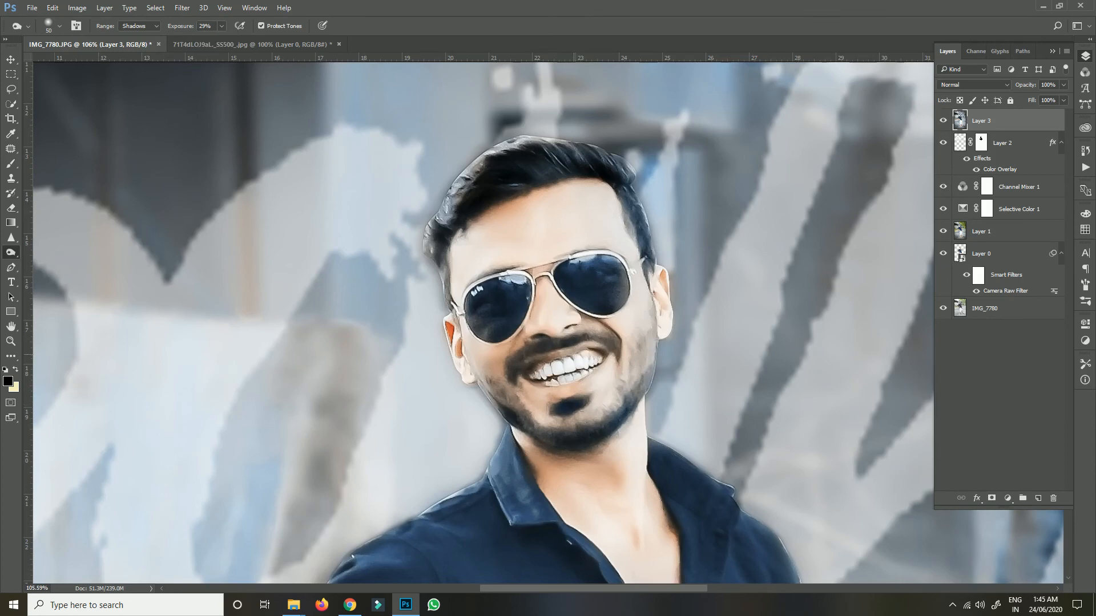
{"action": "left_click_drag", "start_coordinate": [582, 340], "coordinate": [613, 347]}
{"action": "left_click_drag", "start_coordinate": [520, 359], "coordinate": [546, 364]}
{"action": "key", "text": "ctrl+0"}
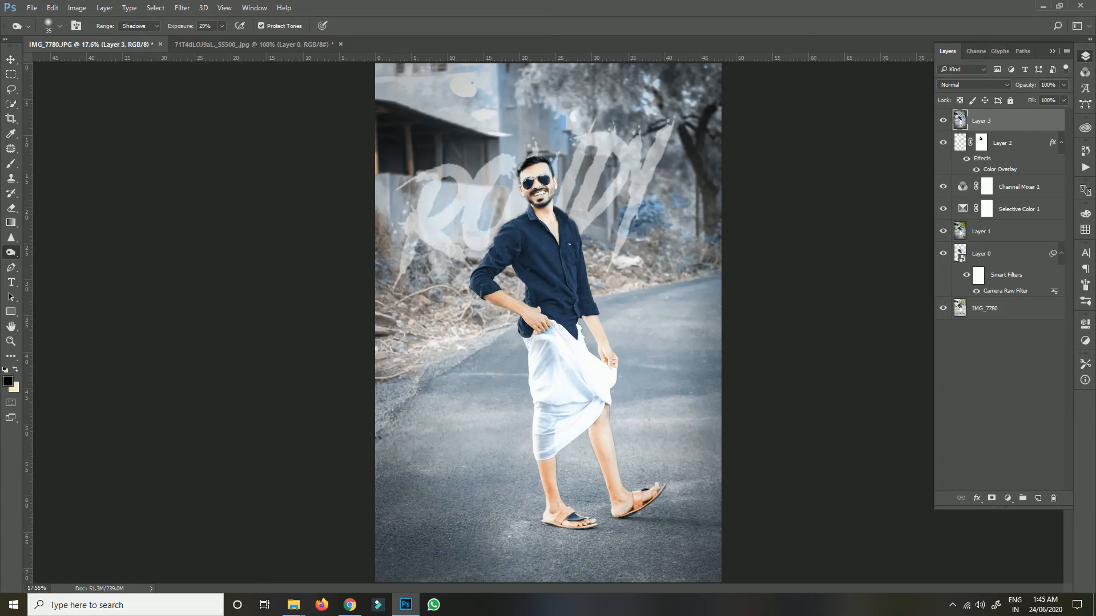
Select the Brush tool and load the photographer's signature brush from the brush presets
{"action": "right_click", "coordinate": [11, 164]}
{"action": "left_click", "coordinate": [60, 164]}
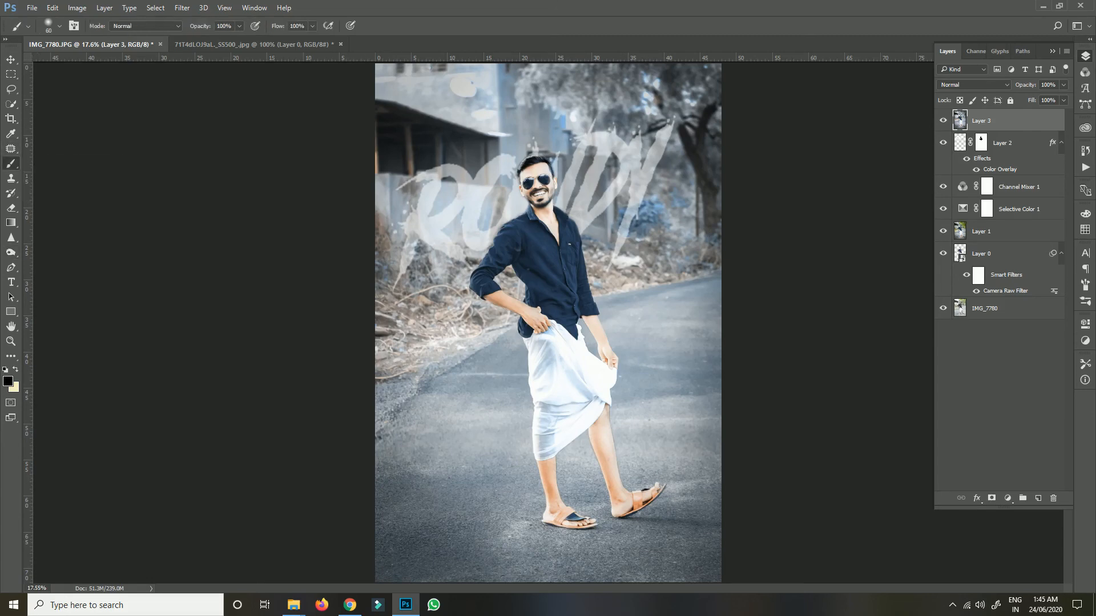
{"action": "left_click", "coordinate": [59, 26]}
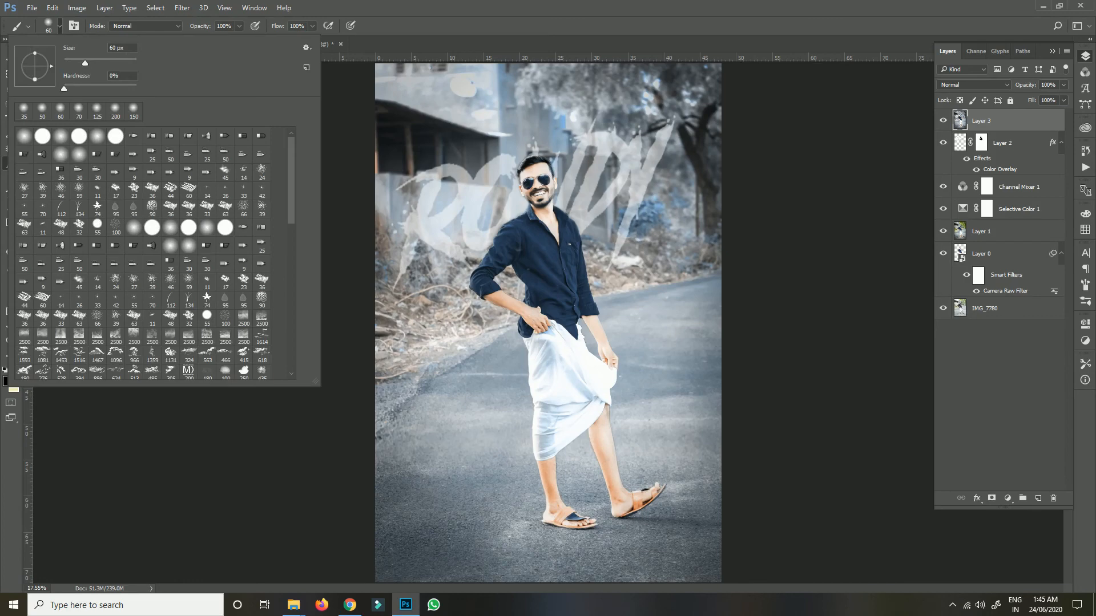
{"action": "scroll", "coordinate": [154, 251], "scroll_direction": "down", "scroll_amount": 5}
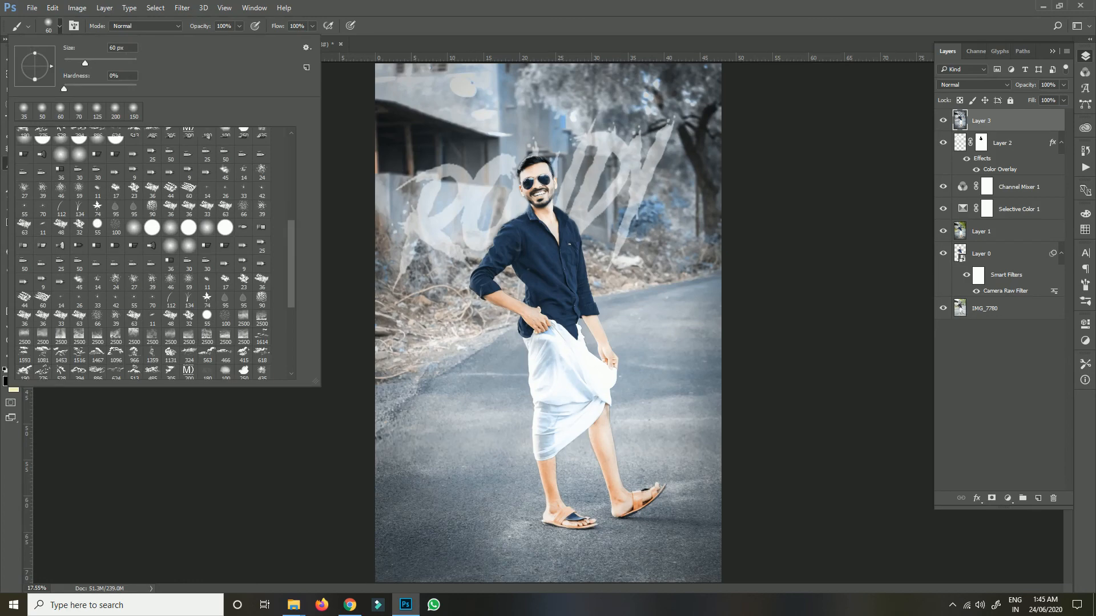
{"action": "scroll", "coordinate": [154, 251], "scroll_direction": "down", "scroll_amount": 5}
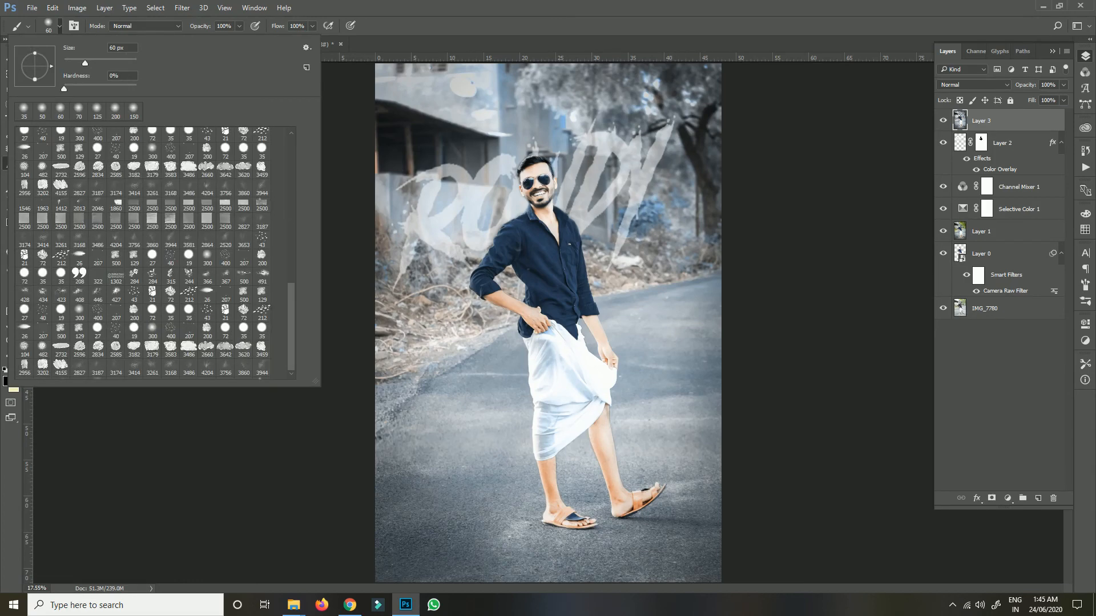
{"action": "scroll", "coordinate": [154, 251], "scroll_direction": "down", "scroll_amount": 4}
{"action": "left_click", "coordinate": [79, 370]}
{"action": "key", "text": "Return"}
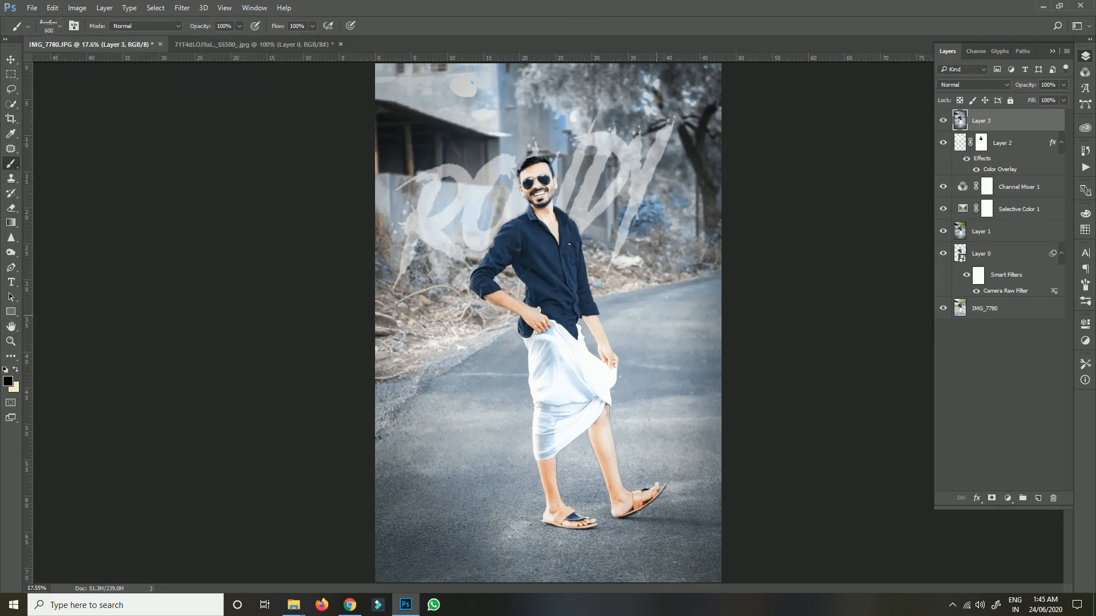
Set the foreground color to white and stamp the 400 px signature brush on the road beside the man's lower legs
{"action": "left_click", "coordinate": [8, 381]}
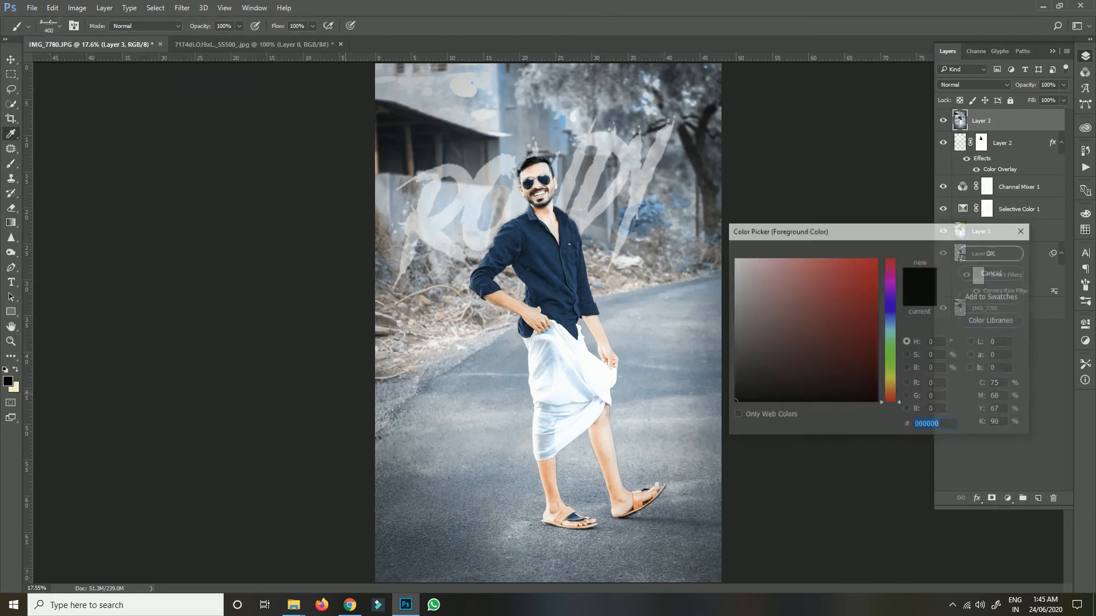
{"action": "left_click", "coordinate": [734, 258]}
{"action": "key", "text": "Return"}
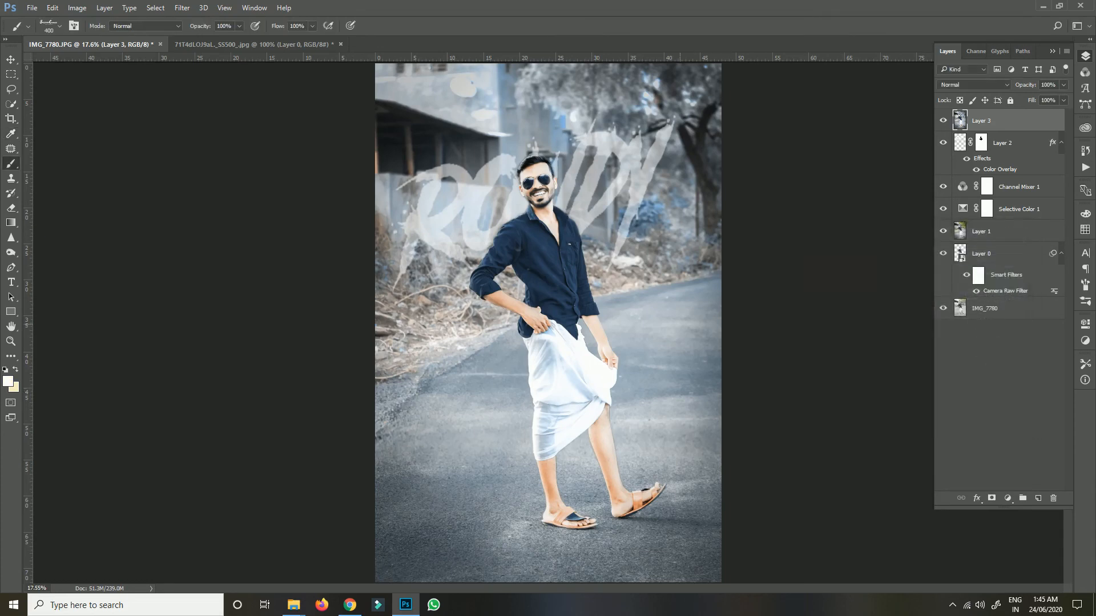
{"action": "left_click", "coordinate": [659, 329]}
{"action": "key", "text": "ctrl+z"}
{"action": "left_click", "coordinate": [443, 493]}
Switch to File Explorer and place IMG-20180421-WA0137 from Local Disk (G:), Graphic Design, WhatsApp Documents into the IMG_7780.JPG document
{"action": "mouse_move", "coordinate": [293, 605]}
{"action": "left_click", "coordinate": [354, 550]}
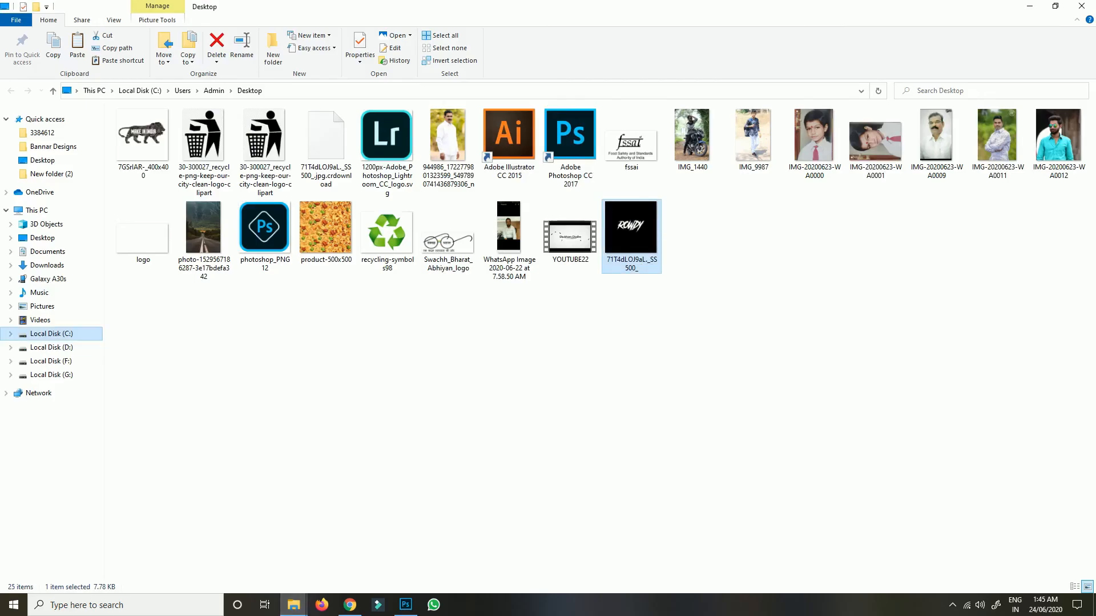
{"action": "left_click", "coordinate": [51, 375]}
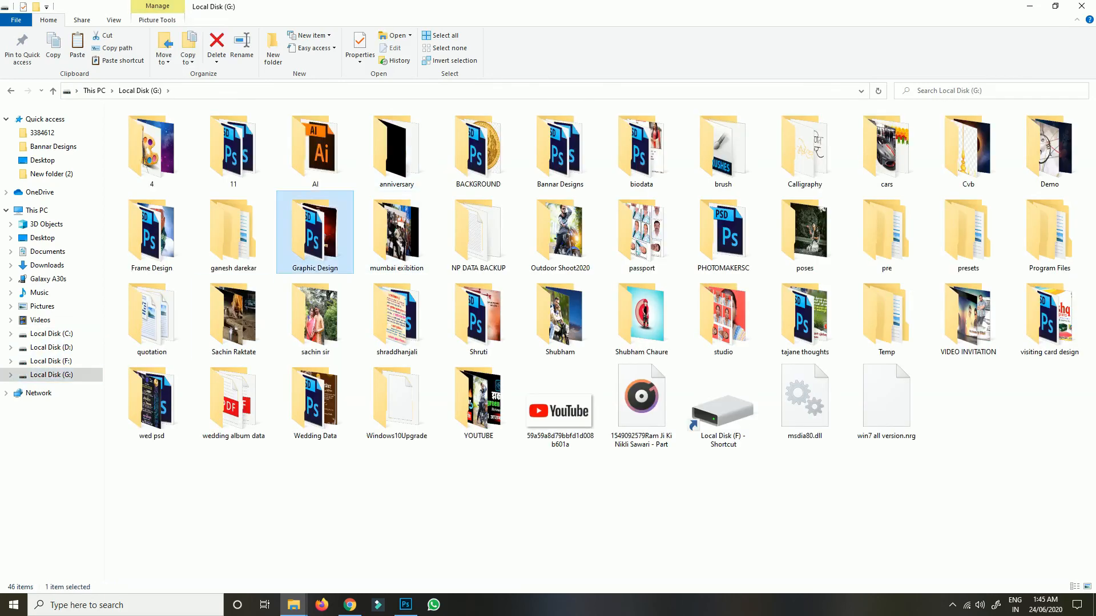
{"action": "double_click", "coordinate": [315, 234]}
{"action": "double_click", "coordinate": [509, 231]}
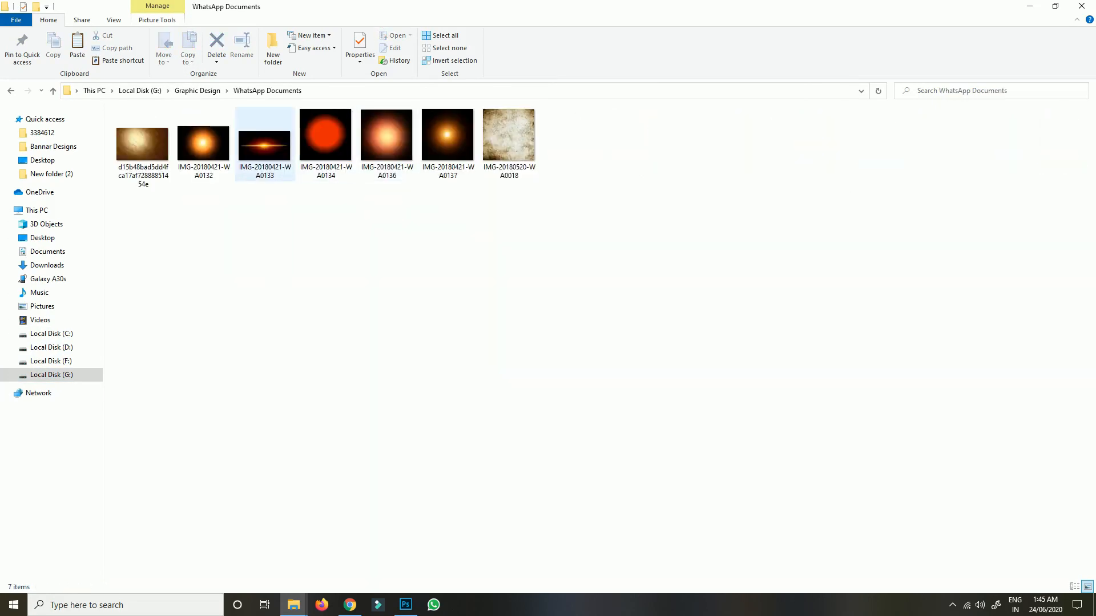
{"action": "left_click_drag", "start_coordinate": [448, 137], "coordinate": [422, 491]}
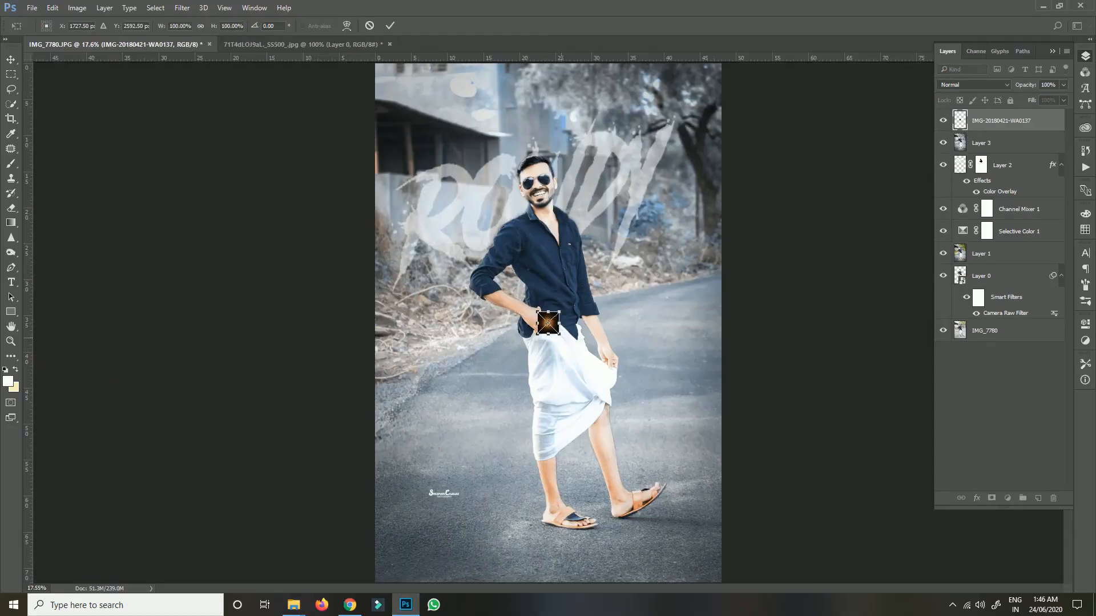
Scale the placed flare image to about 1538% and position its glow over the trees beside the man
{"action": "left_click_drag", "start_coordinate": [560, 336], "coordinate": [734, 485]}
{"action": "left_click_drag", "start_coordinate": [616, 396], "coordinate": [718, 262]}
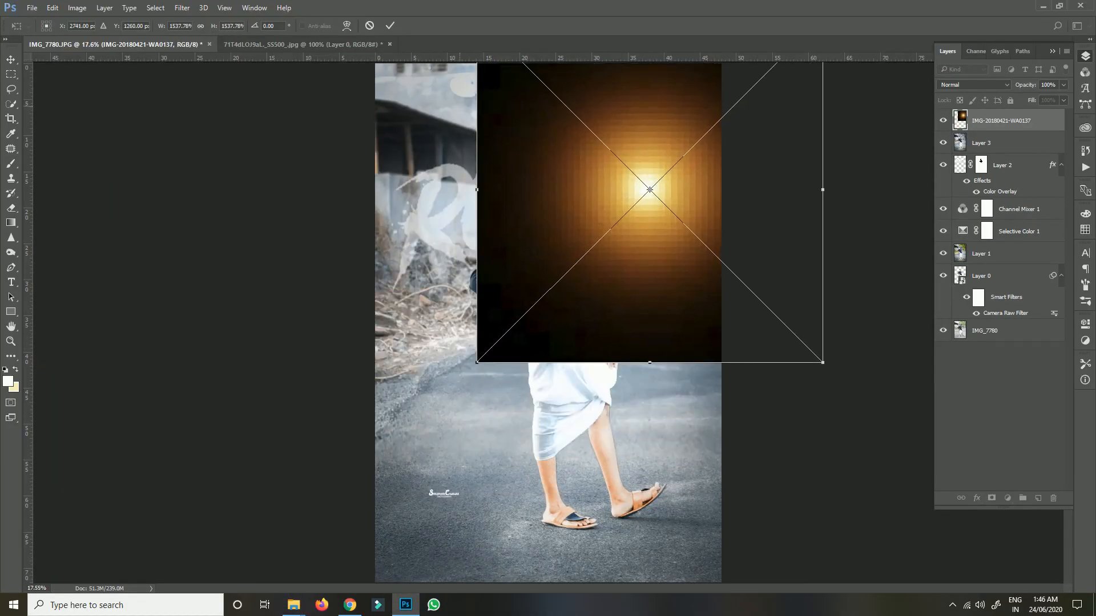
{"action": "left_click", "coordinate": [390, 26]}
Set the flare layer's blending mode to Screen and move its glow slightly lower, toward the roadside bushes
{"action": "left_click", "coordinate": [974, 85]}
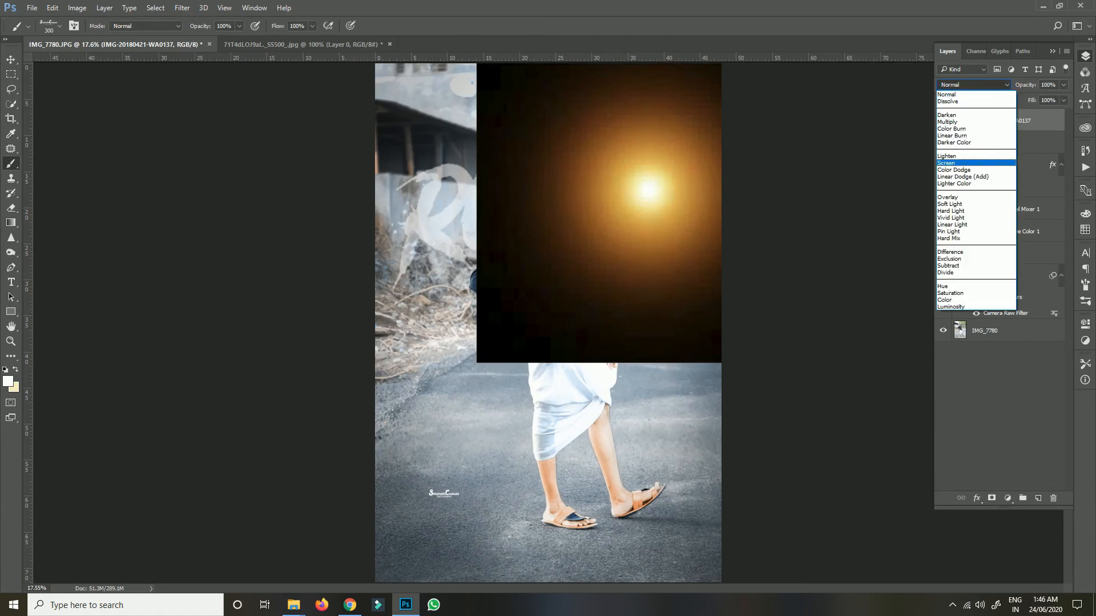
{"action": "left_click", "coordinate": [947, 162]}
{"action": "key", "text": "v"}
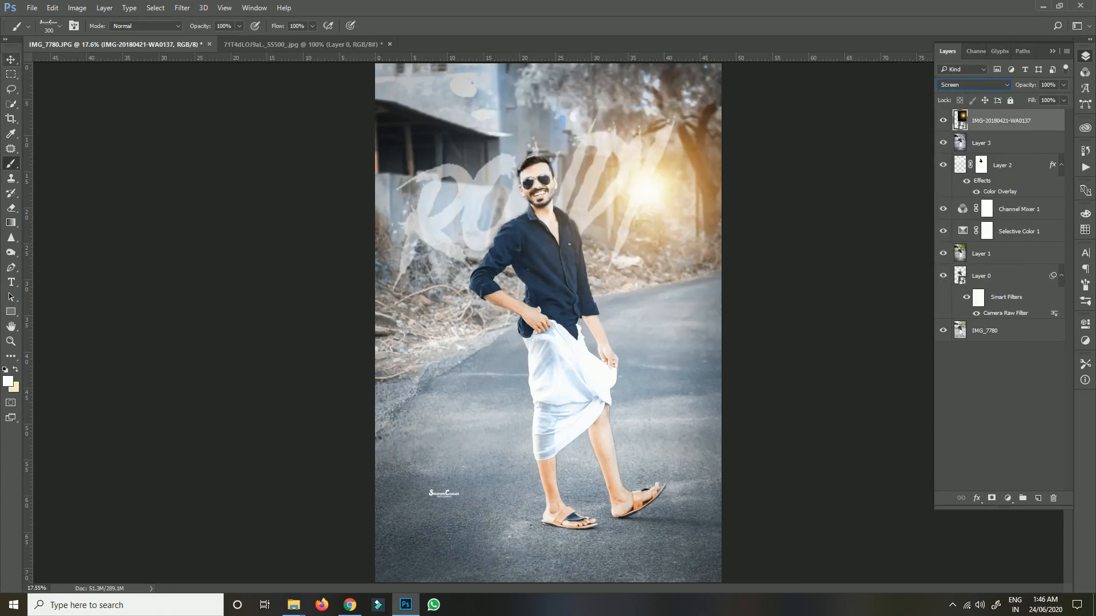
{"action": "left_click_drag", "start_coordinate": [672, 167], "coordinate": [698, 207]}
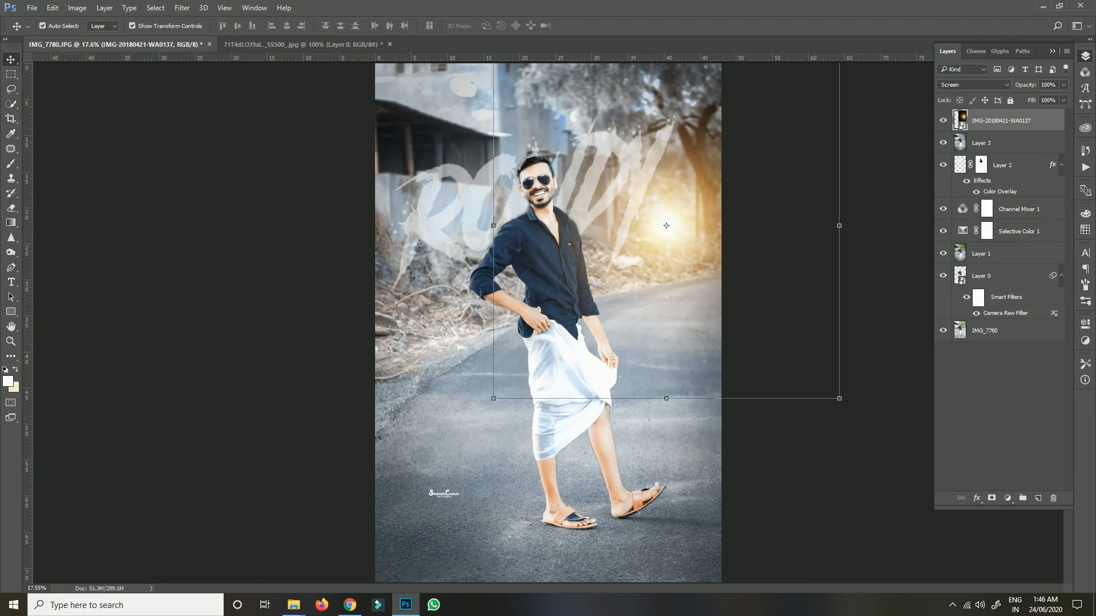
Reduce the flare layer's fill to 60%, move the glow down to the road's edge and deselect the layer
{"action": "left_click", "coordinate": [1063, 100]}
{"action": "left_click_drag", "start_coordinate": [1065, 114], "coordinate": [1042, 114]}
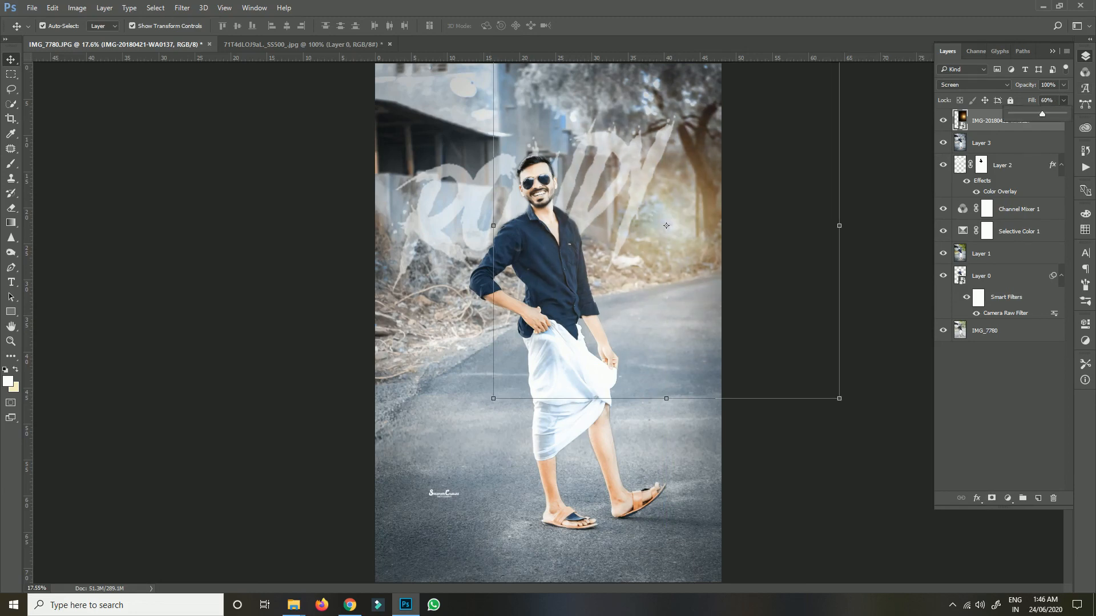
{"action": "left_click", "coordinate": [893, 136]}
{"action": "left_click_drag", "start_coordinate": [681, 203], "coordinate": [695, 287]}
{"action": "left_click", "coordinate": [876, 158]}
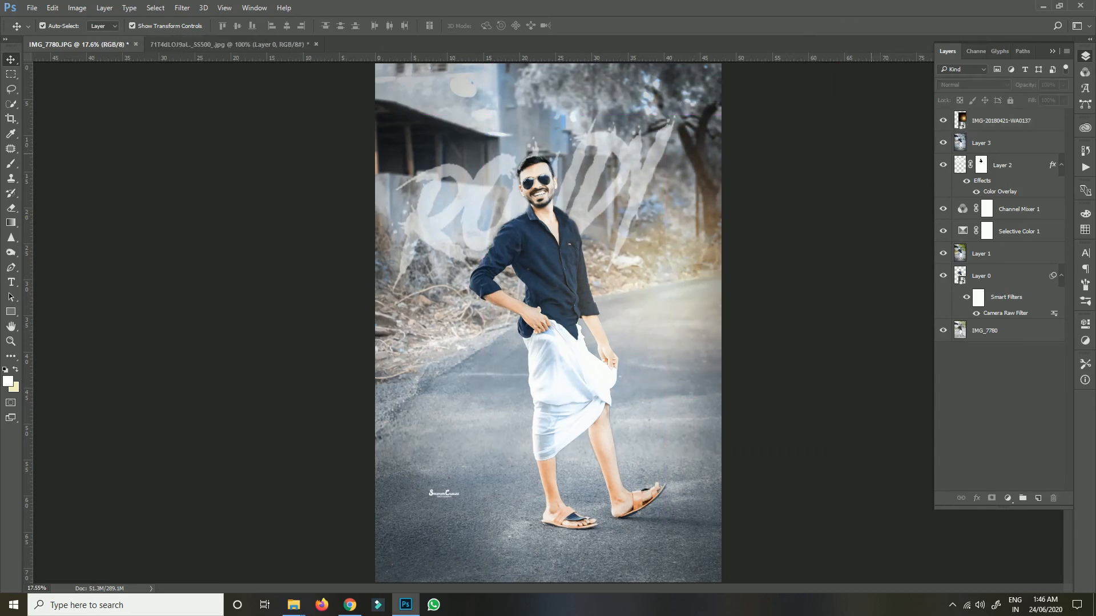
Save a JPEG copy of the composite in folder 29, named with the man's first name followed by 2121
{"action": "key", "text": "ctrl+shift+s"}
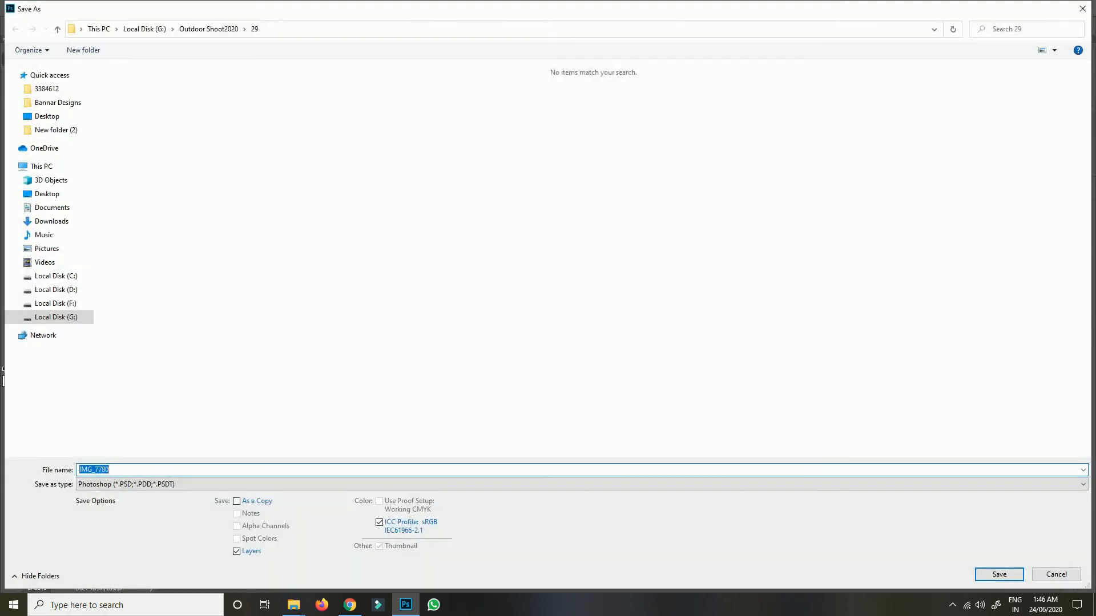
{"action": "left_click", "coordinate": [581, 485]}
{"action": "left_click", "coordinate": [114, 370]}
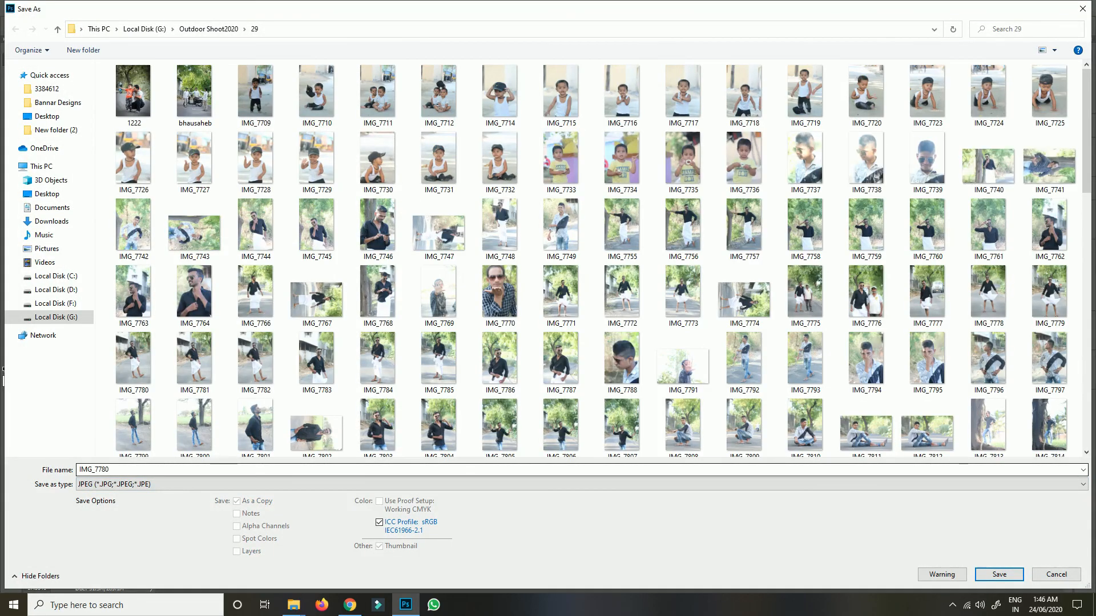
{"action": "left_click", "coordinate": [95, 470]}
{"action": "type", "text": "shuba"}
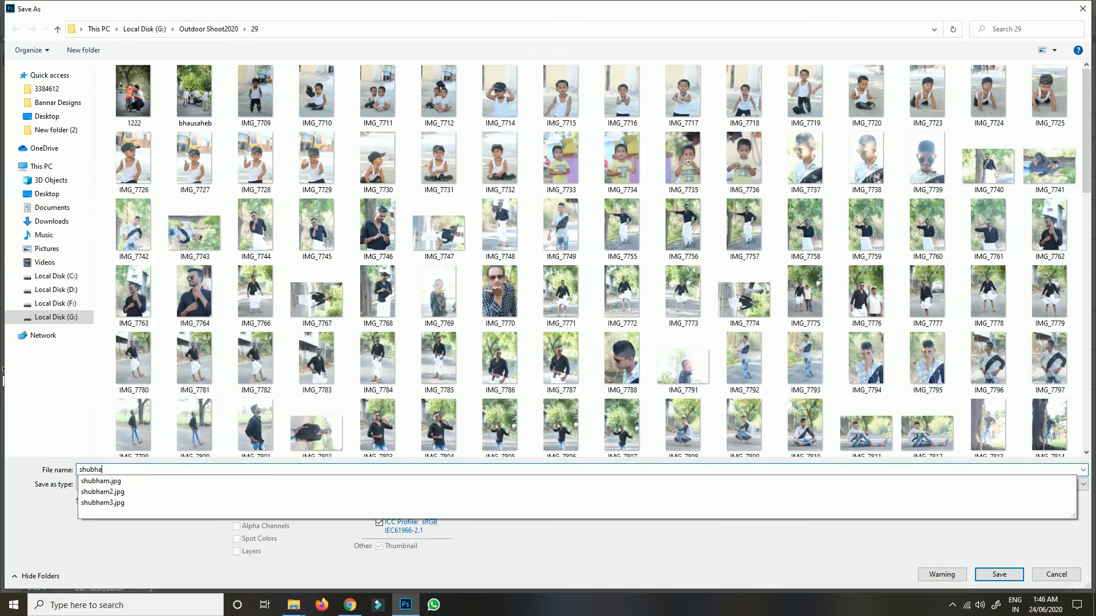
{"action": "type", "text": "m "}
{"action": "type", "text": "2020"}
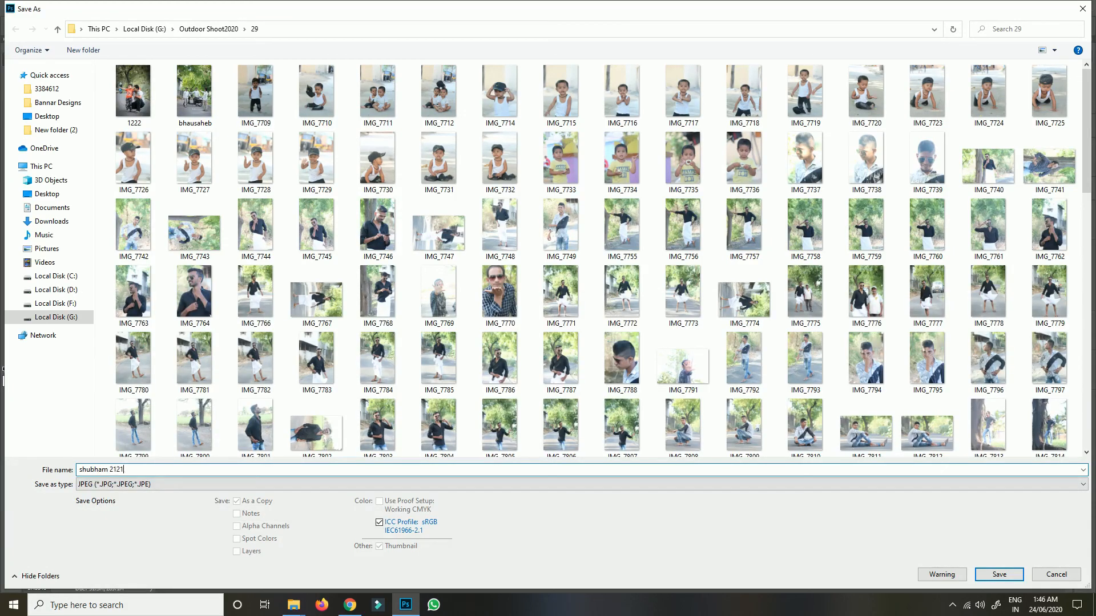
{"action": "key", "text": "Return"}
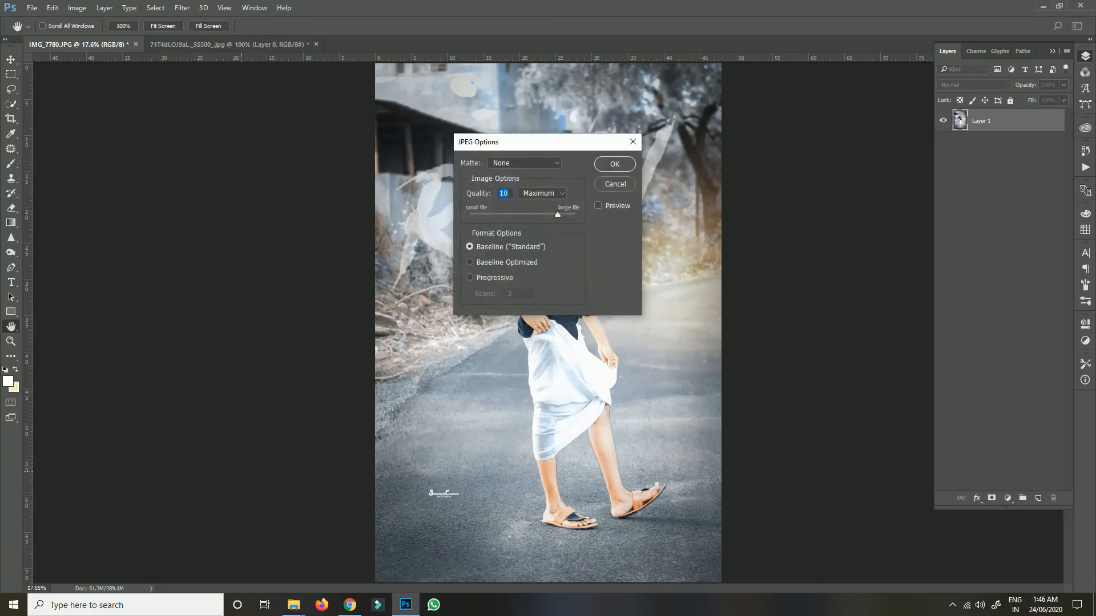
Set the JPEG quality to 12 with the preview enabled and complete the save
{"action": "key", "text": "Up"}
{"action": "key", "text": "Up"}
{"action": "key", "text": "p"}
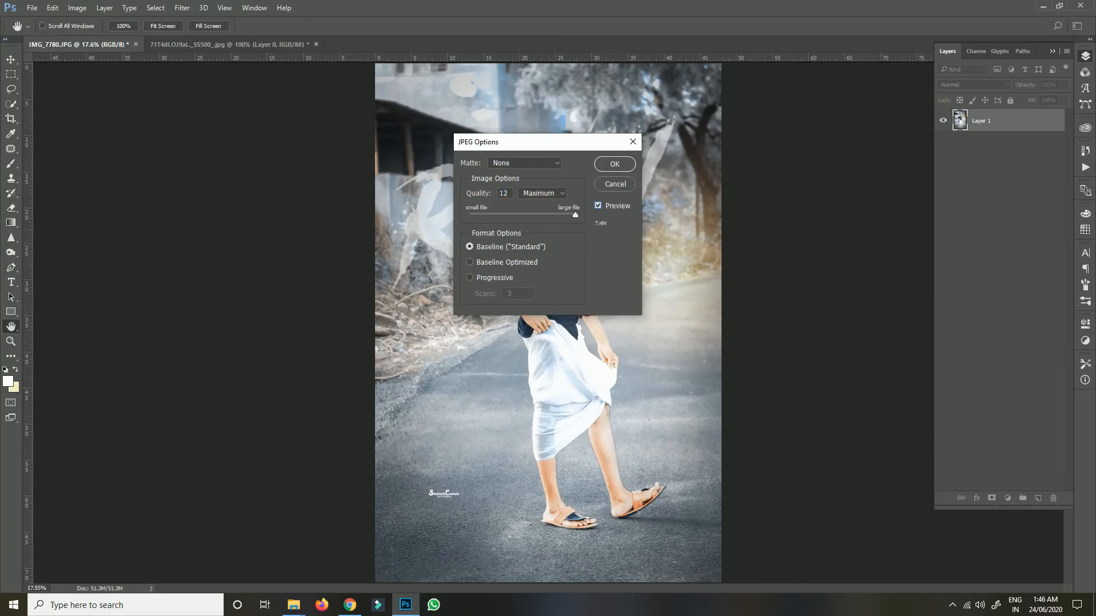
{"action": "key", "text": "Return"}
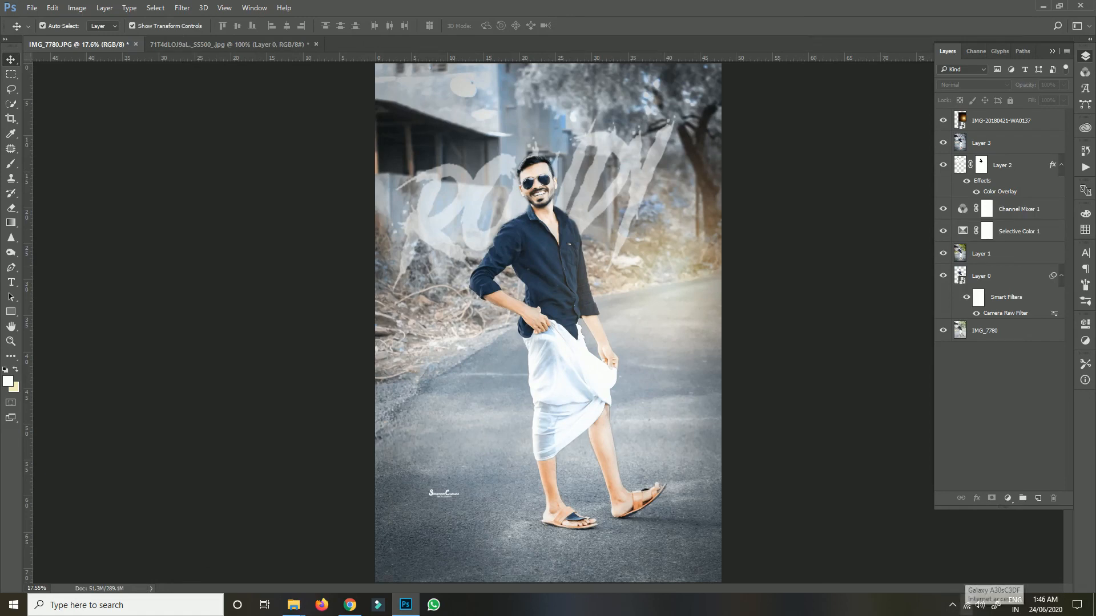
{"action": "left_click", "coordinate": [966, 606]}
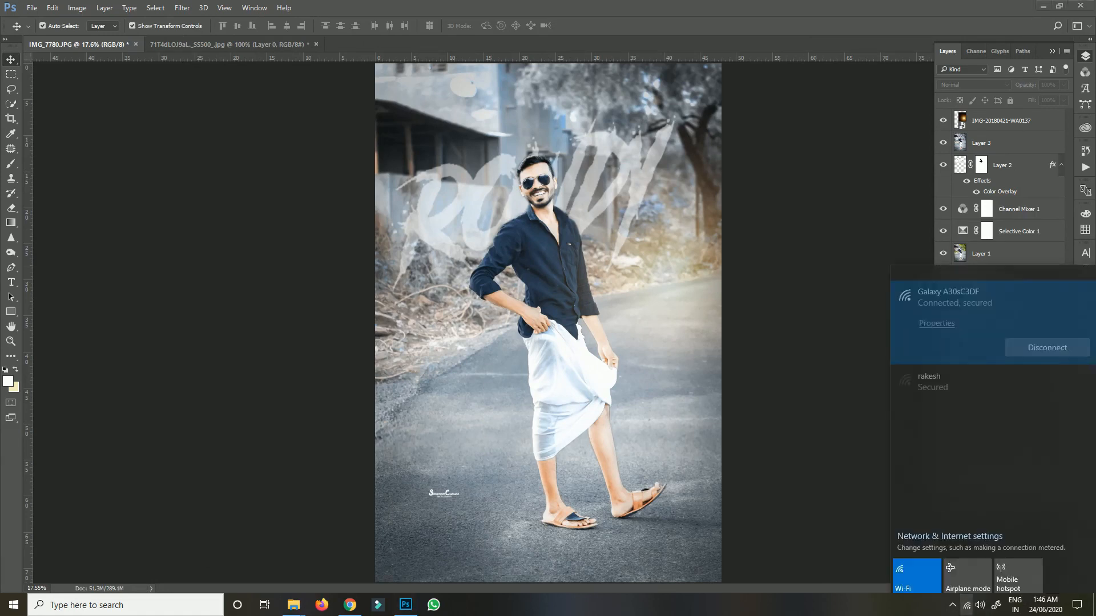
{"action": "left_click", "coordinate": [952, 605]}
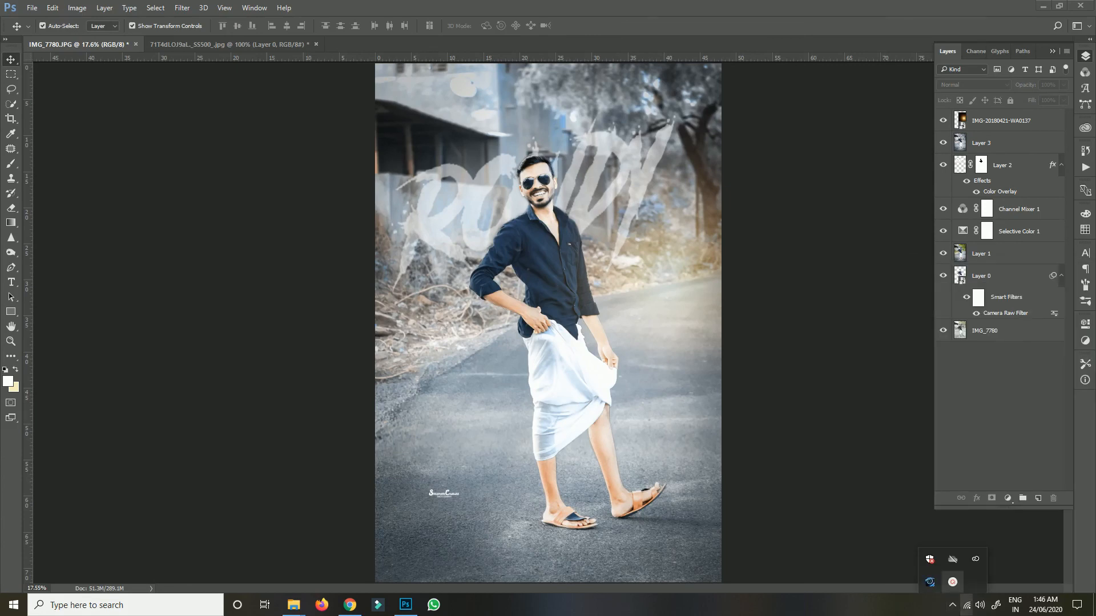
{"action": "left_click", "coordinate": [953, 582]}
{"action": "left_click", "coordinate": [1072, 558]}
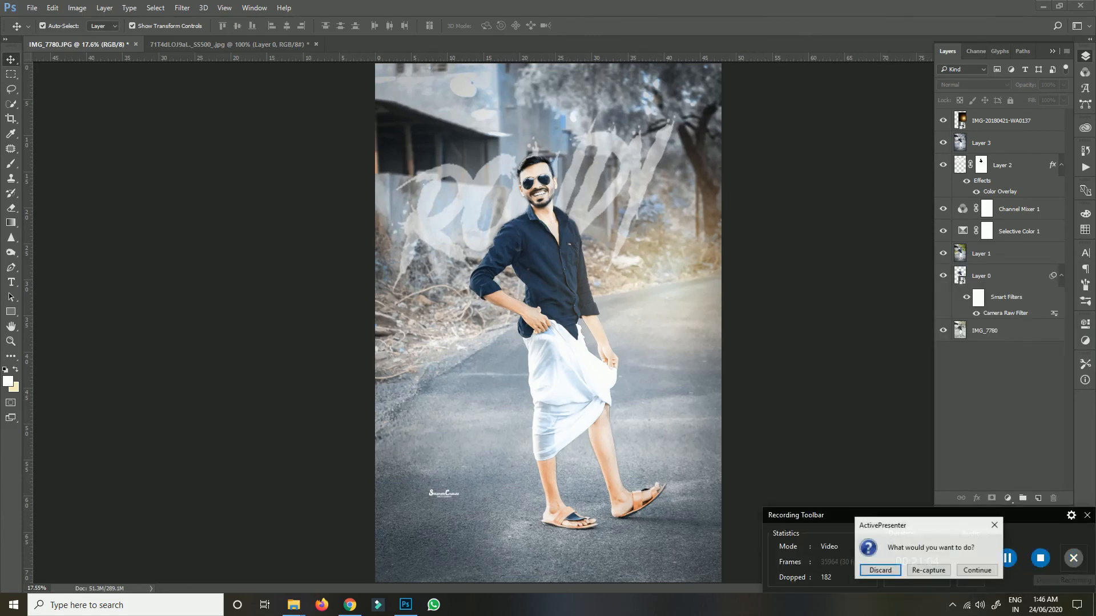